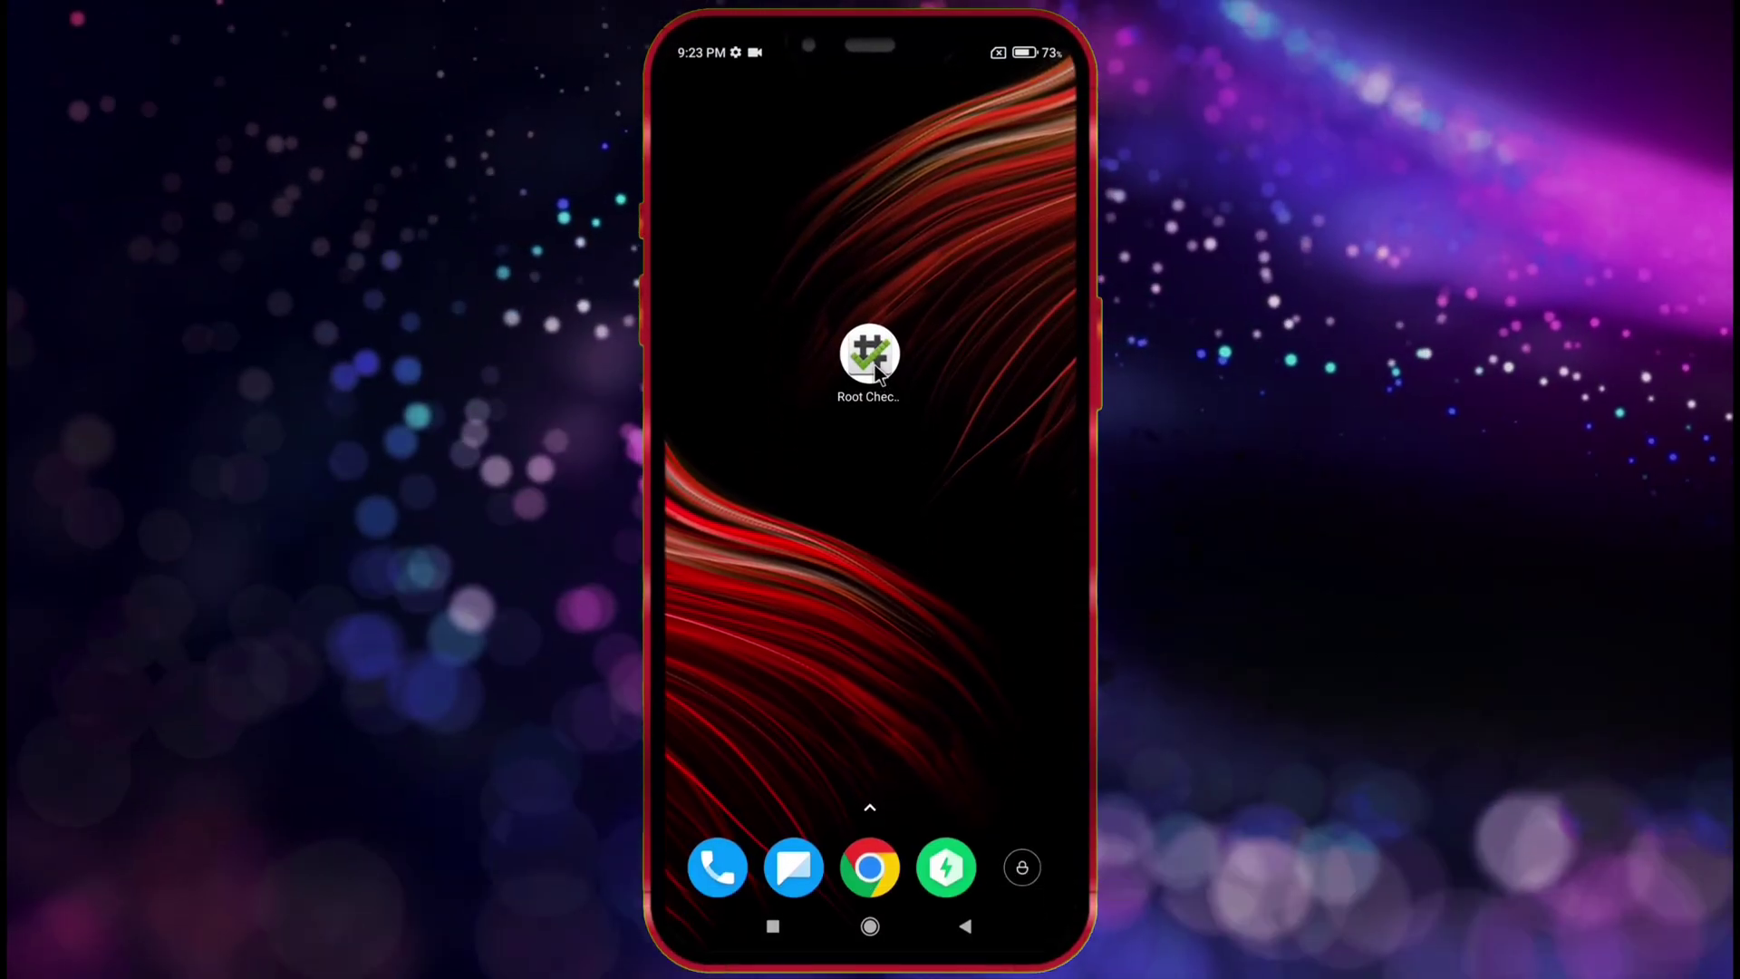
# Run Root Checker Basic's root check, which reports root access isn't properly installed.
pyautogui.click(870, 359)
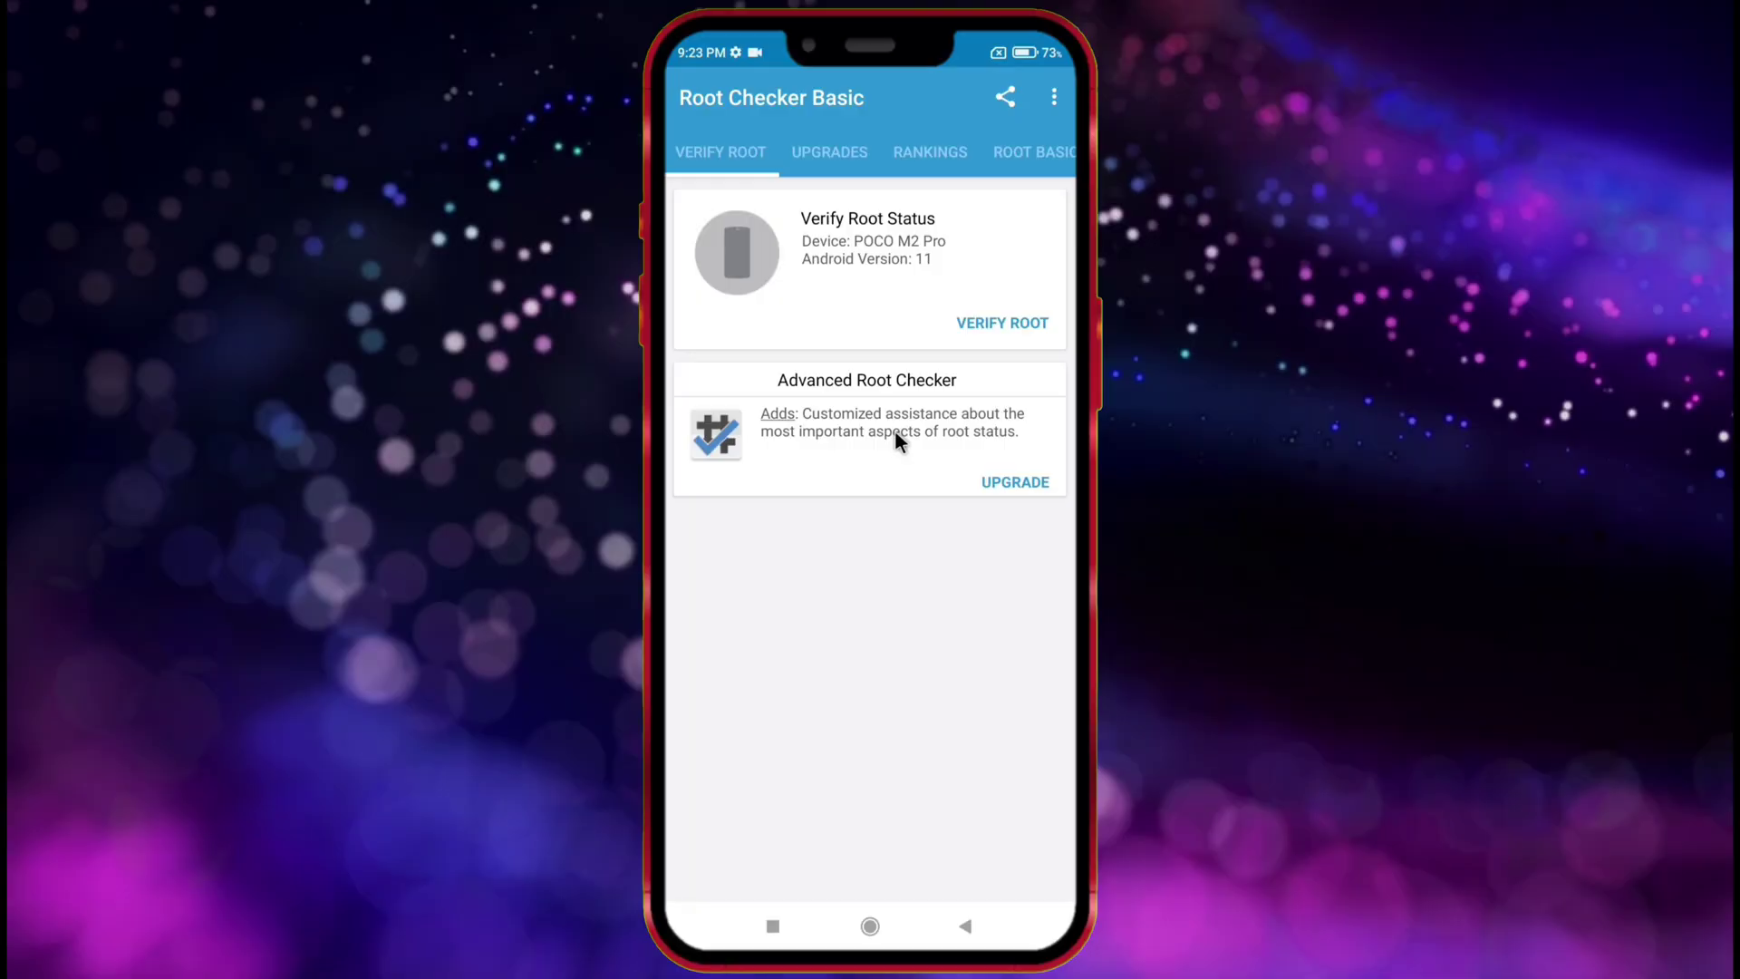
pyautogui.click(957, 326)
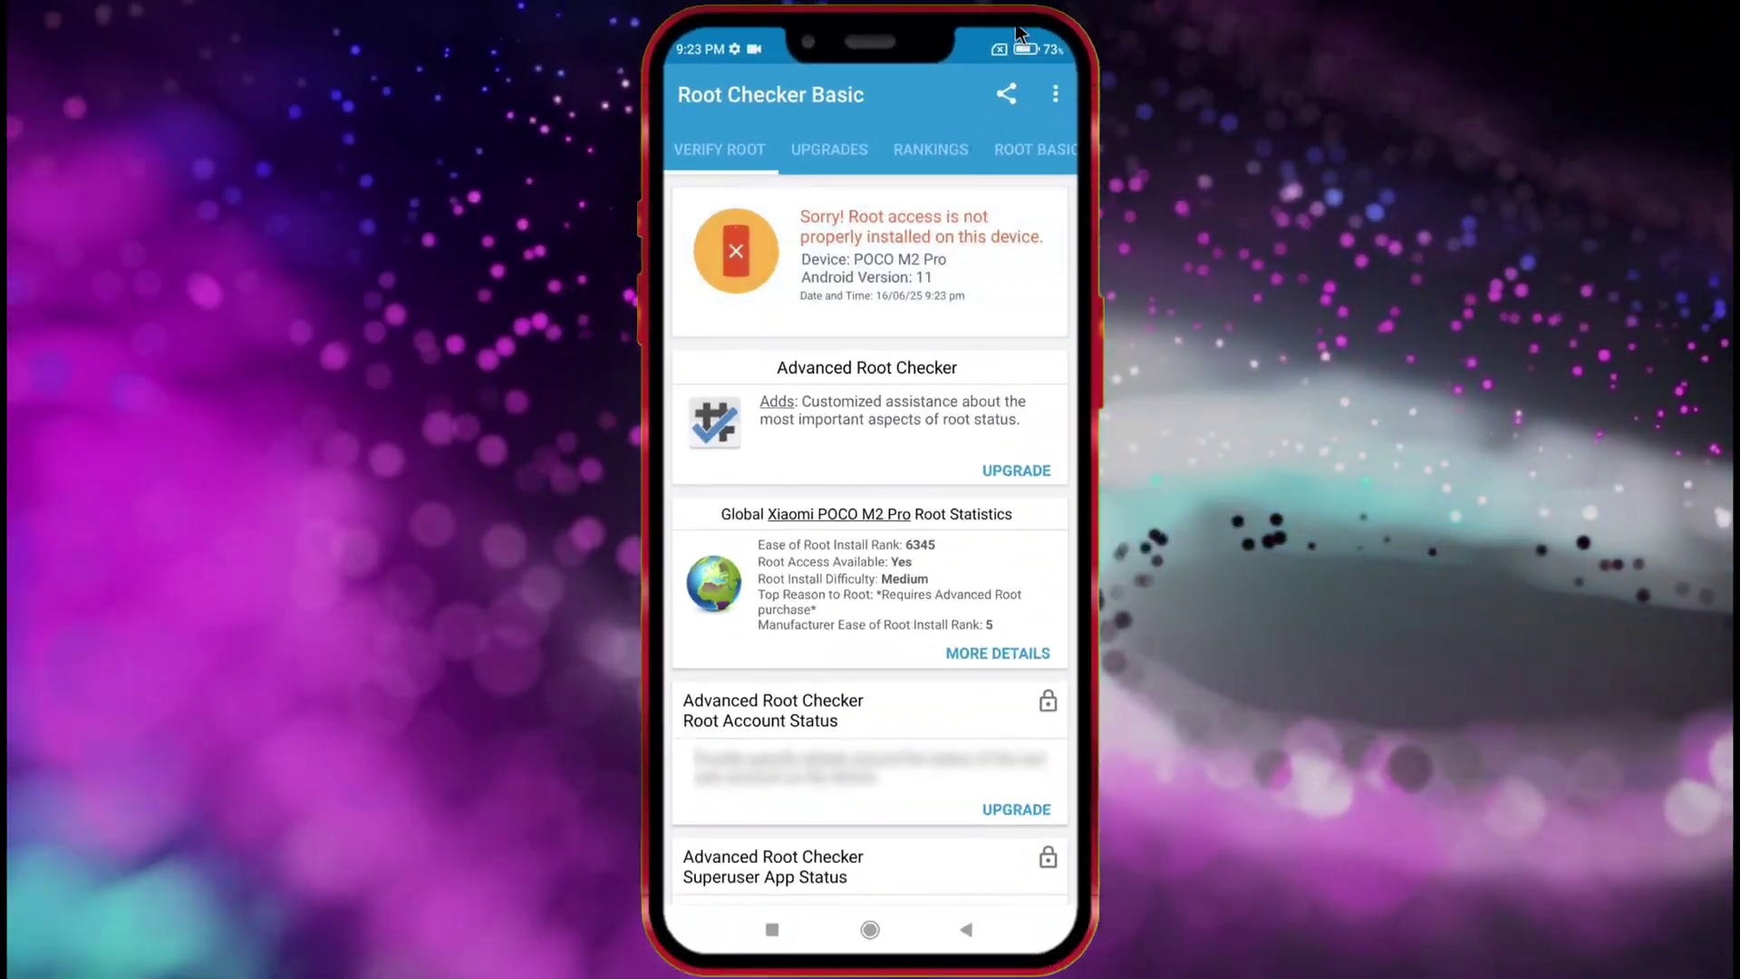
# View About phone in Settings (MIUI Global 12.5.6, Android 11), then return home.
pyautogui.moveTo(1017, 31); pyautogui.dragTo(1027, 249)
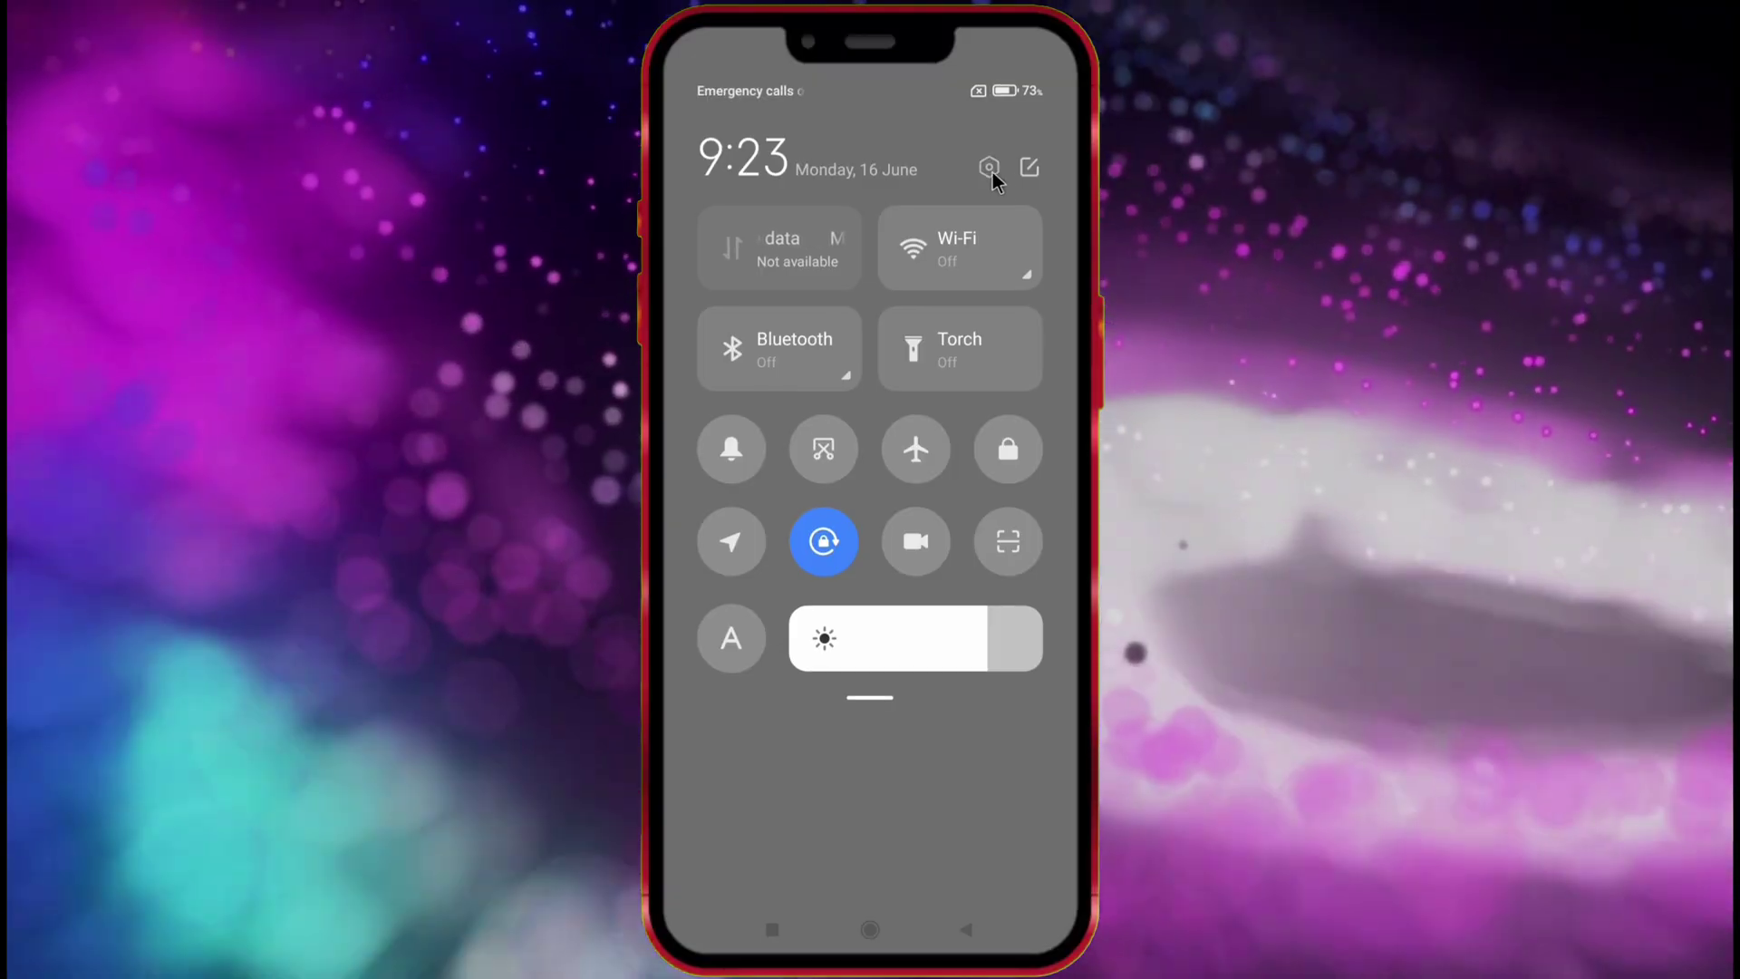
pyautogui.click(993, 173)
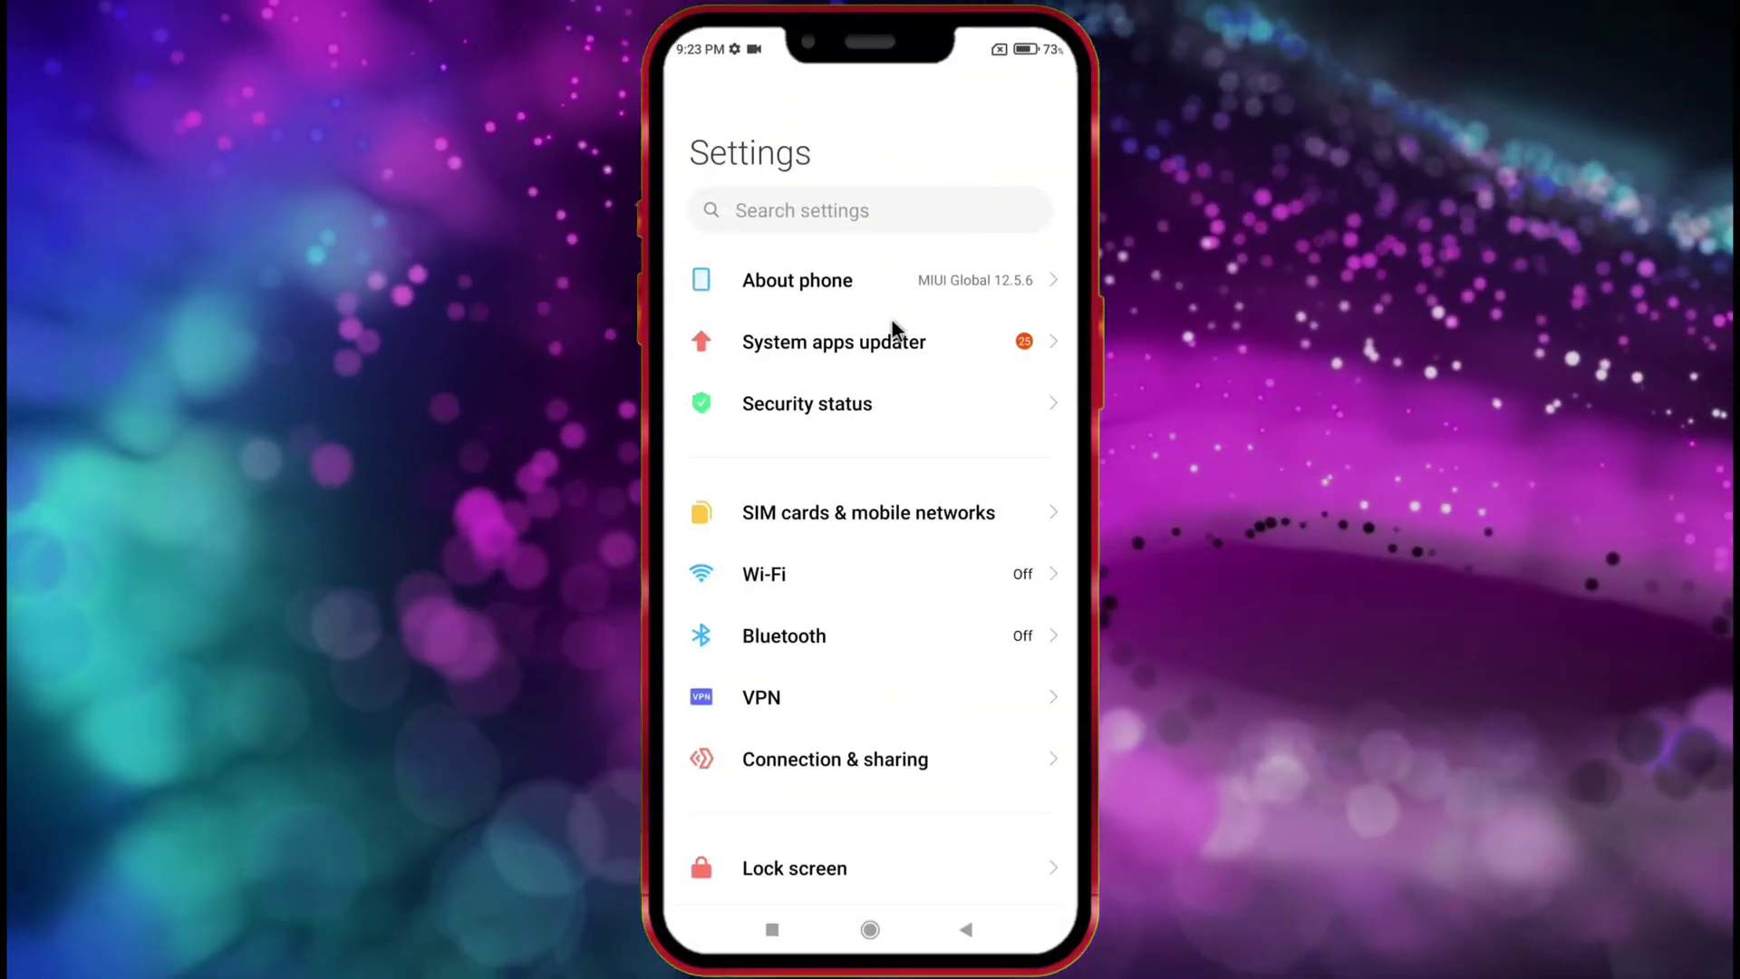
pyautogui.click(889, 298)
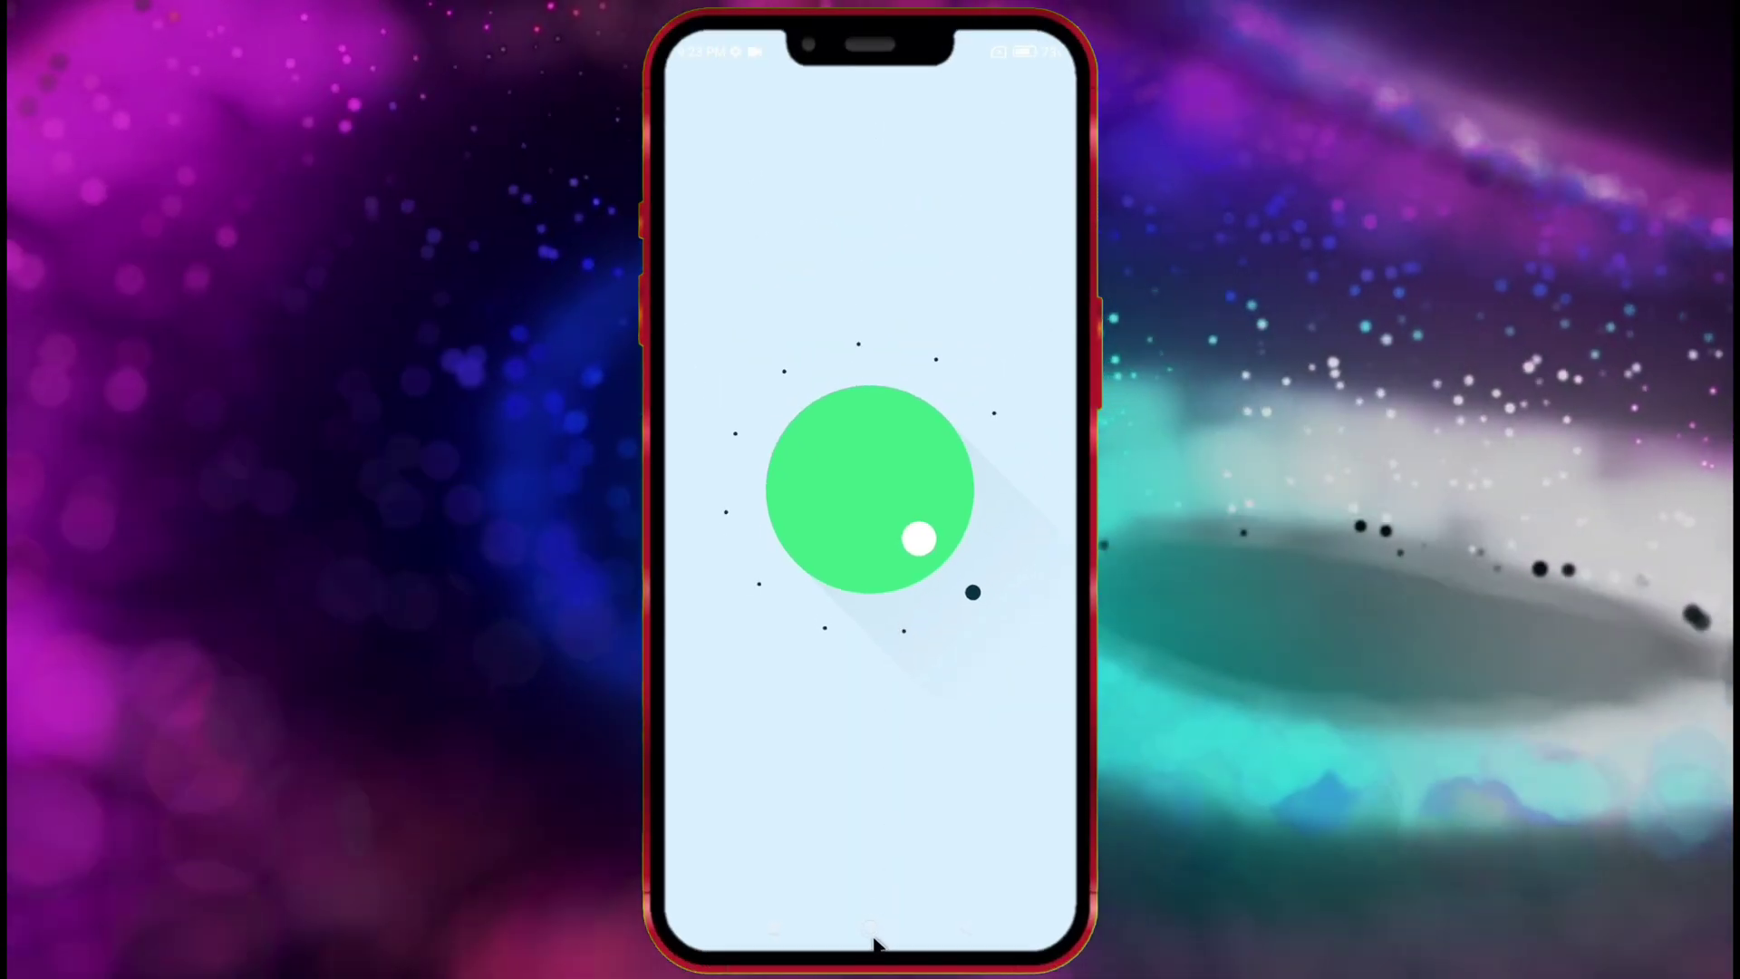
pyautogui.click(875, 945)
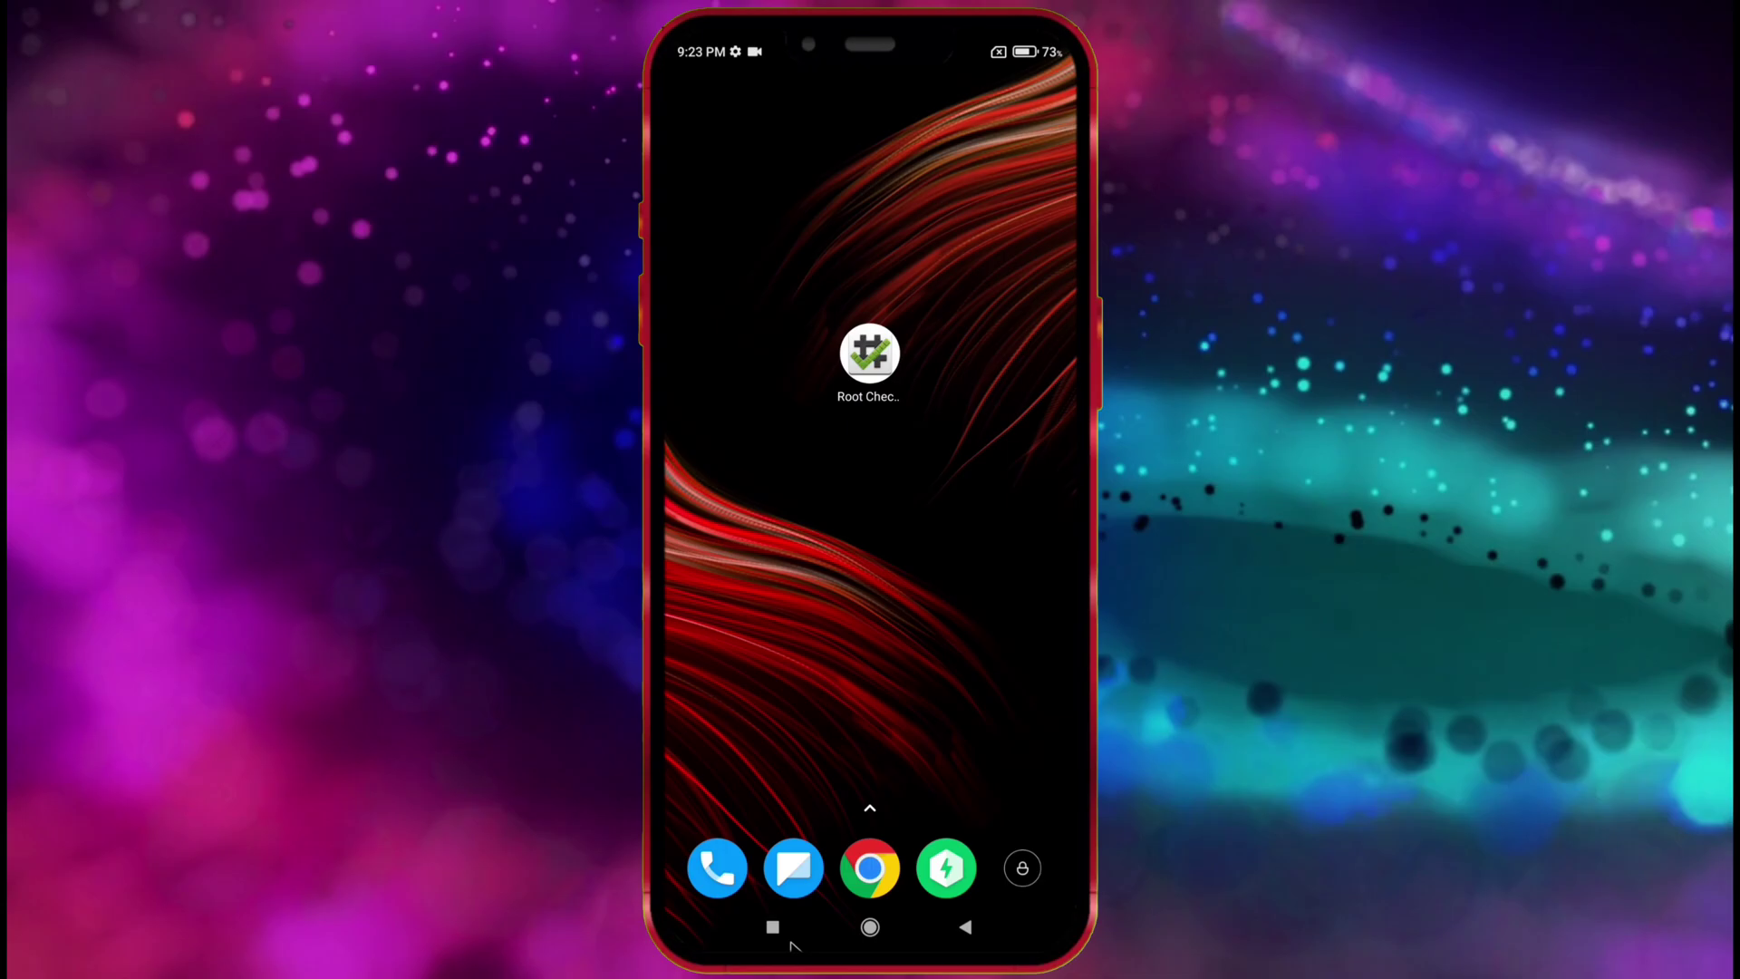
# Install Parallel Space Lite.apk from the Download folder.
pyautogui.click(772, 927)
pyautogui.click(769, 858)
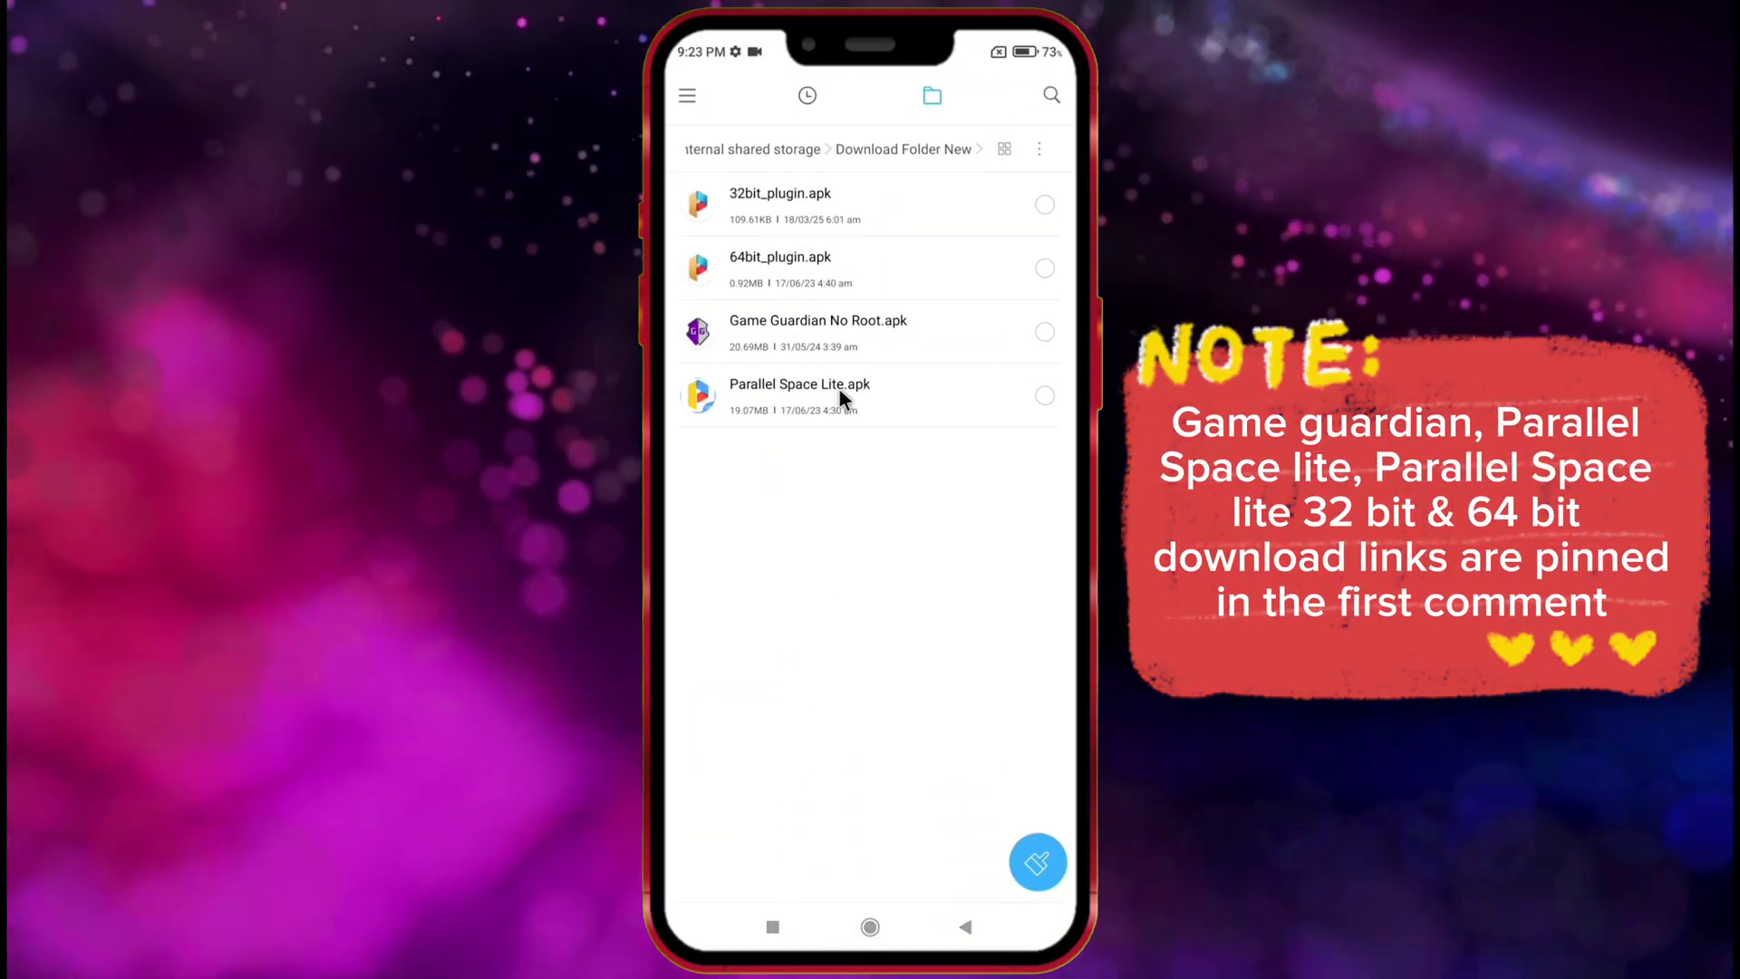
pyautogui.click(839, 396)
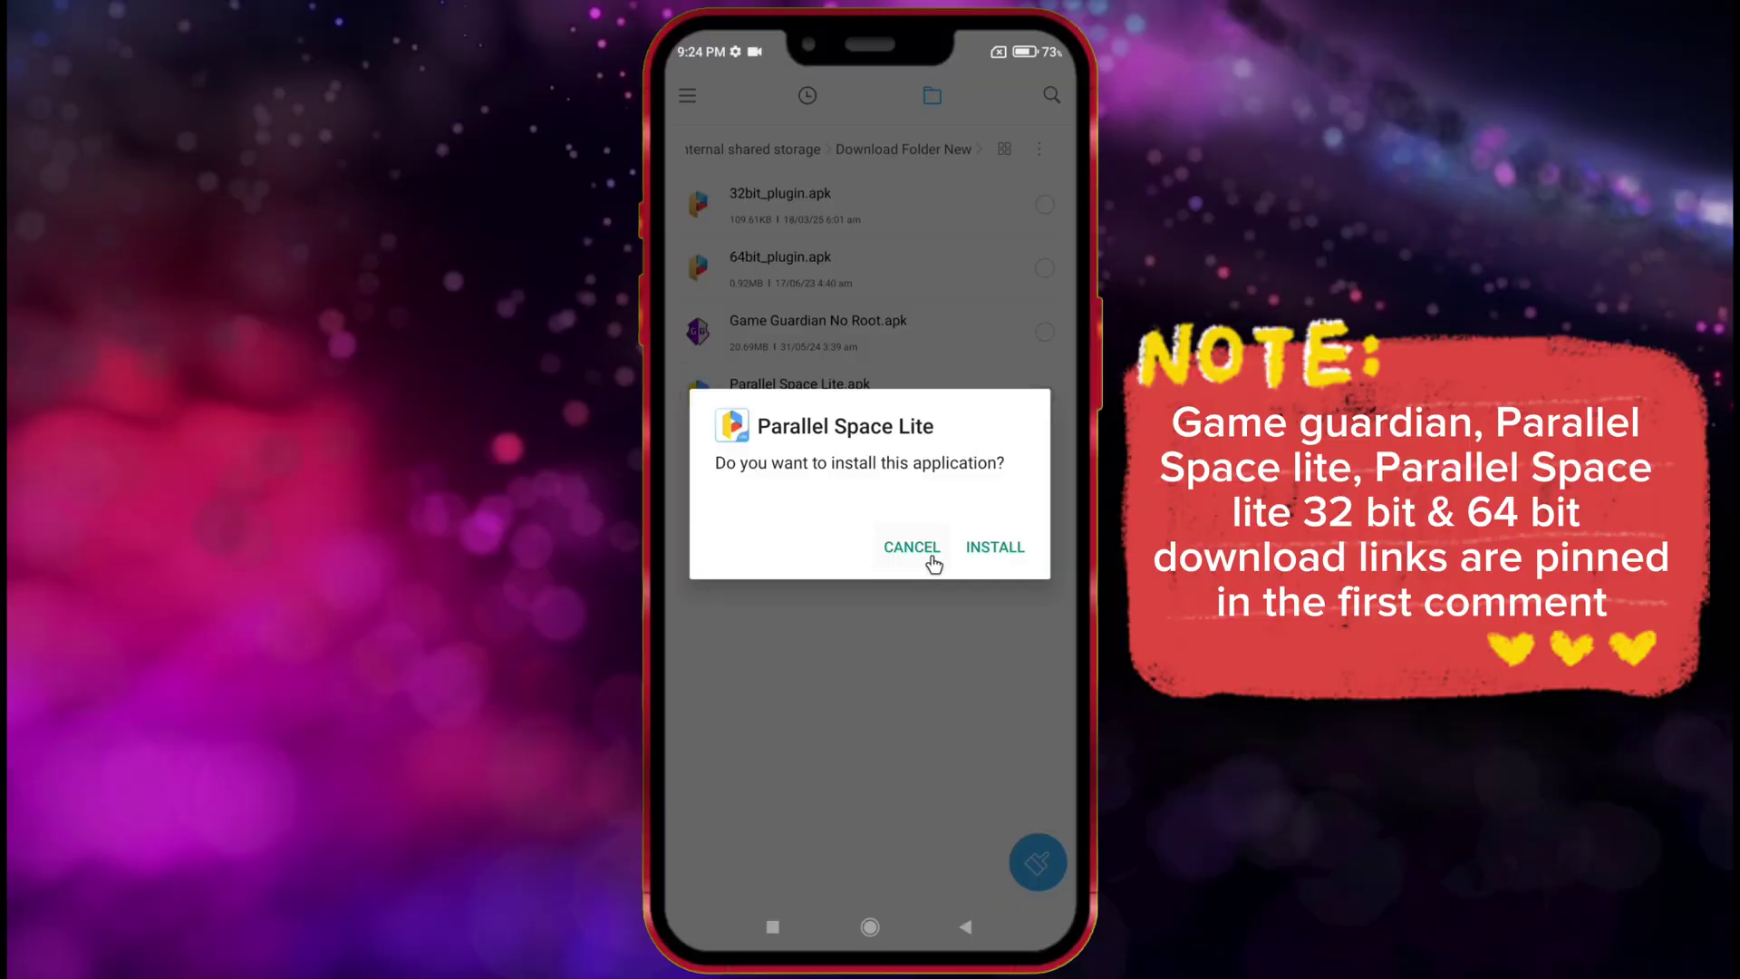
pyautogui.click(994, 549)
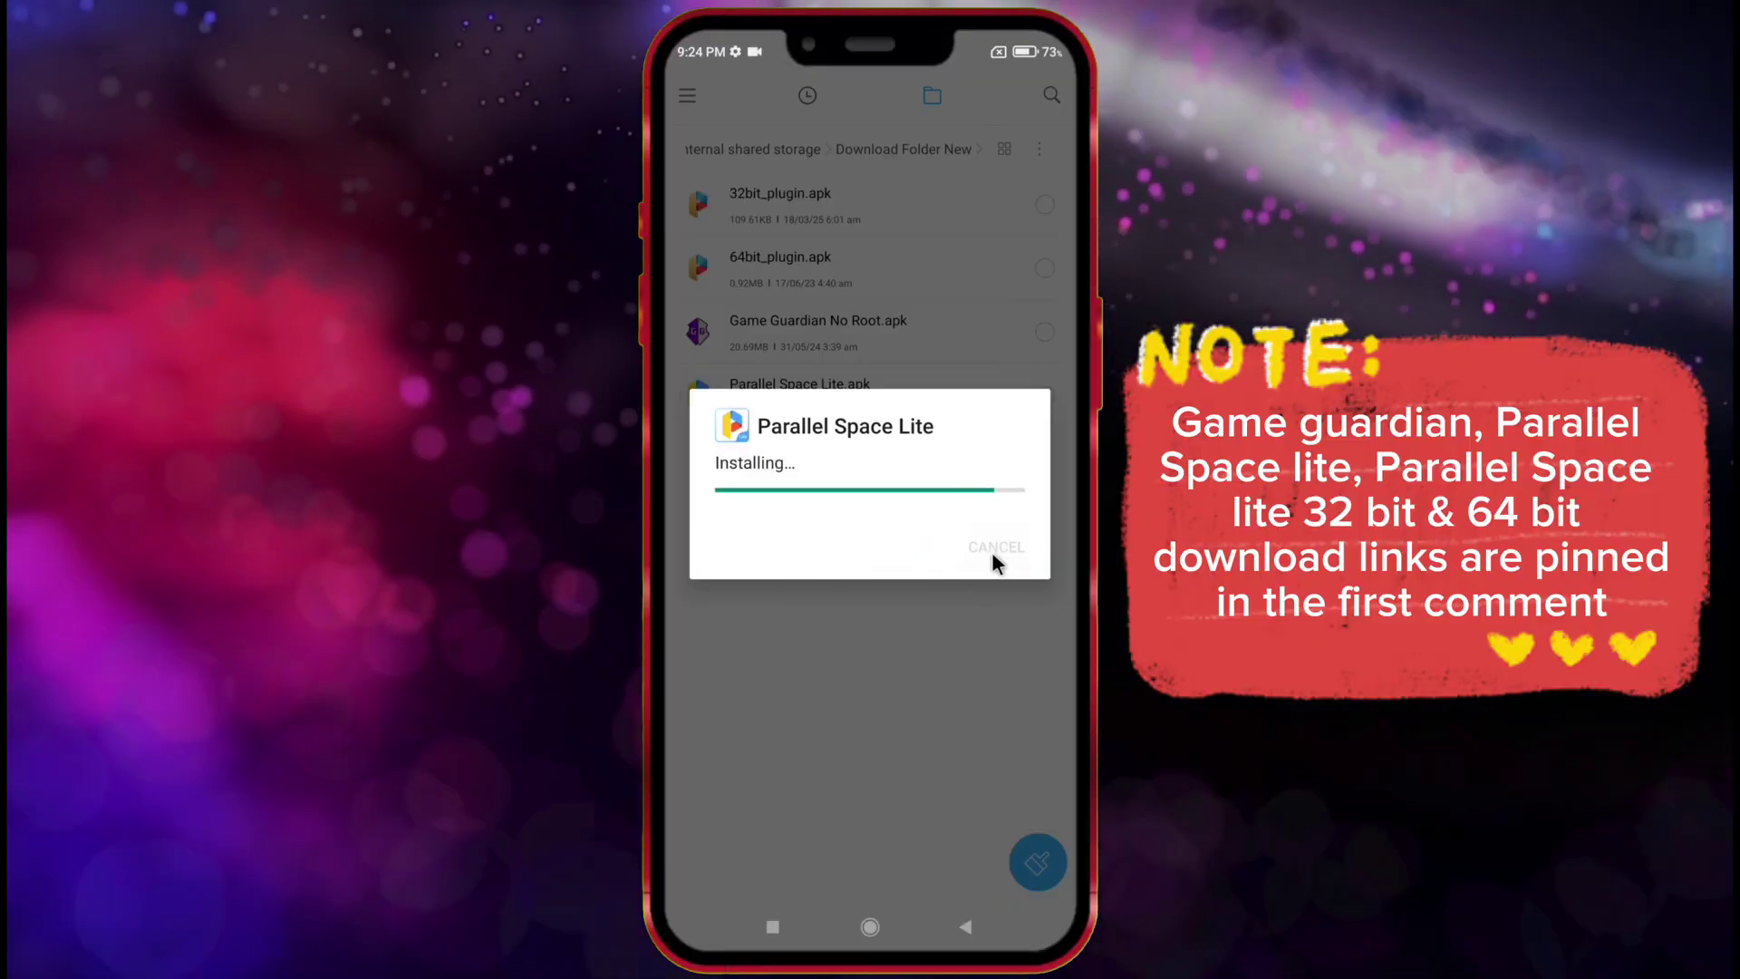
pyautogui.click(939, 549)
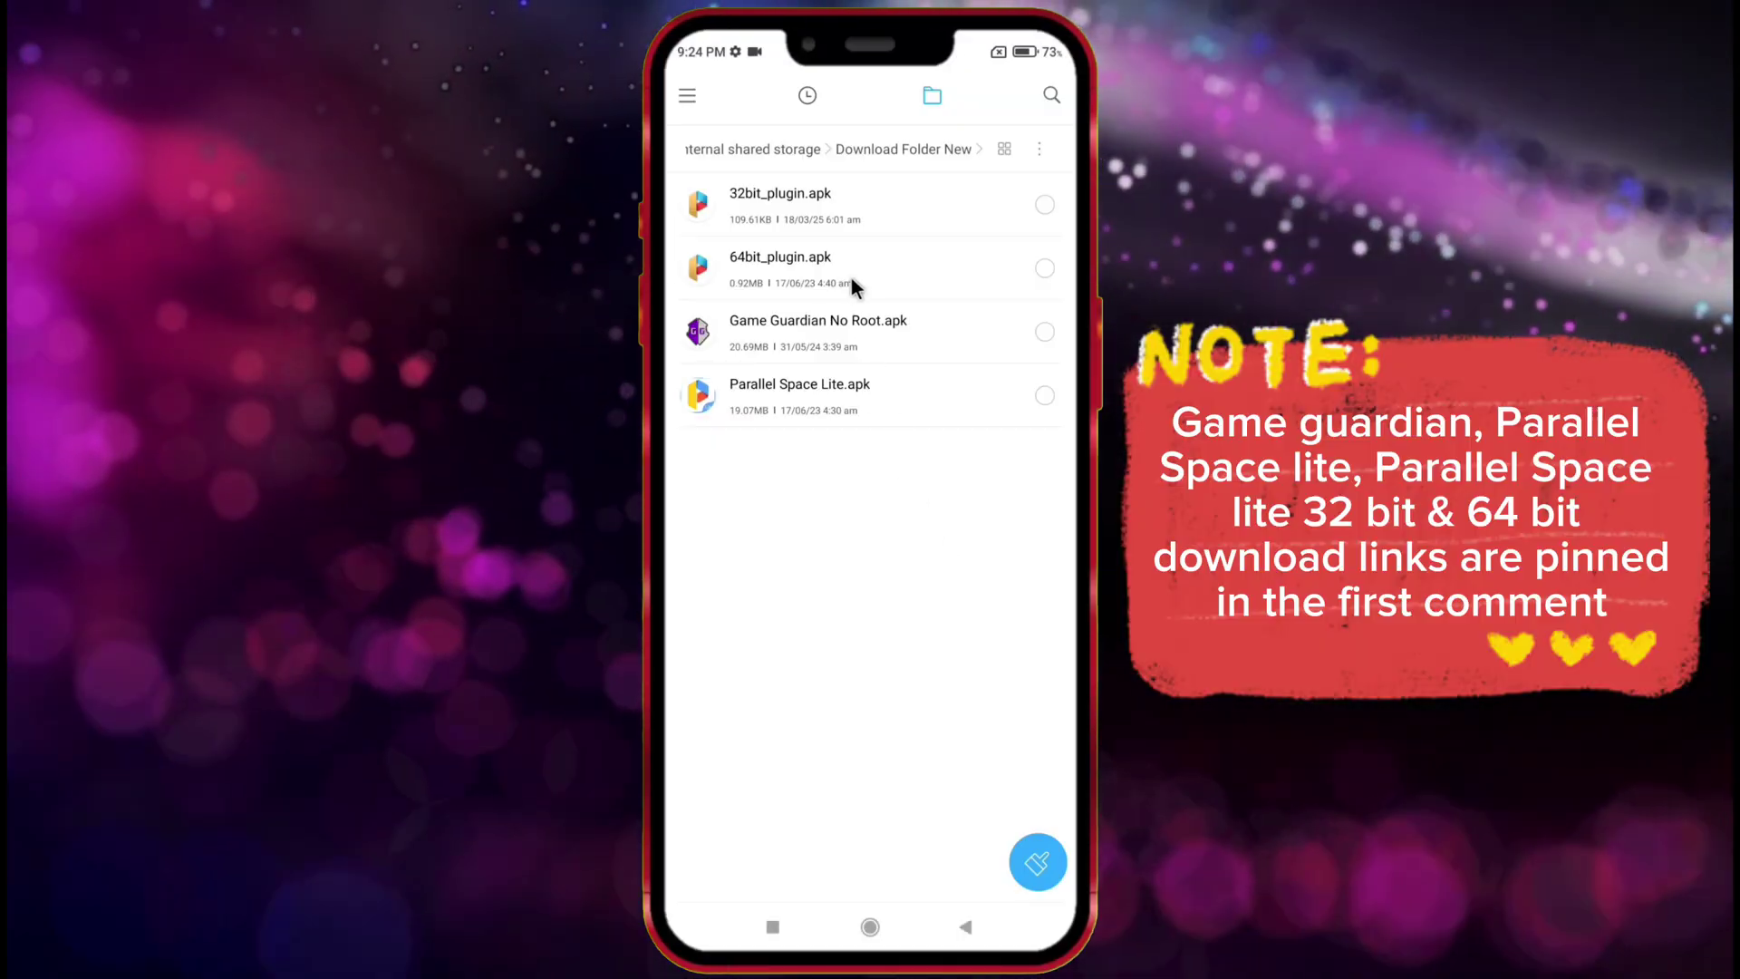
# Install the 64-bit and 32-bit plugins and Game Guardian No Root.apk.
pyautogui.click(850, 264)
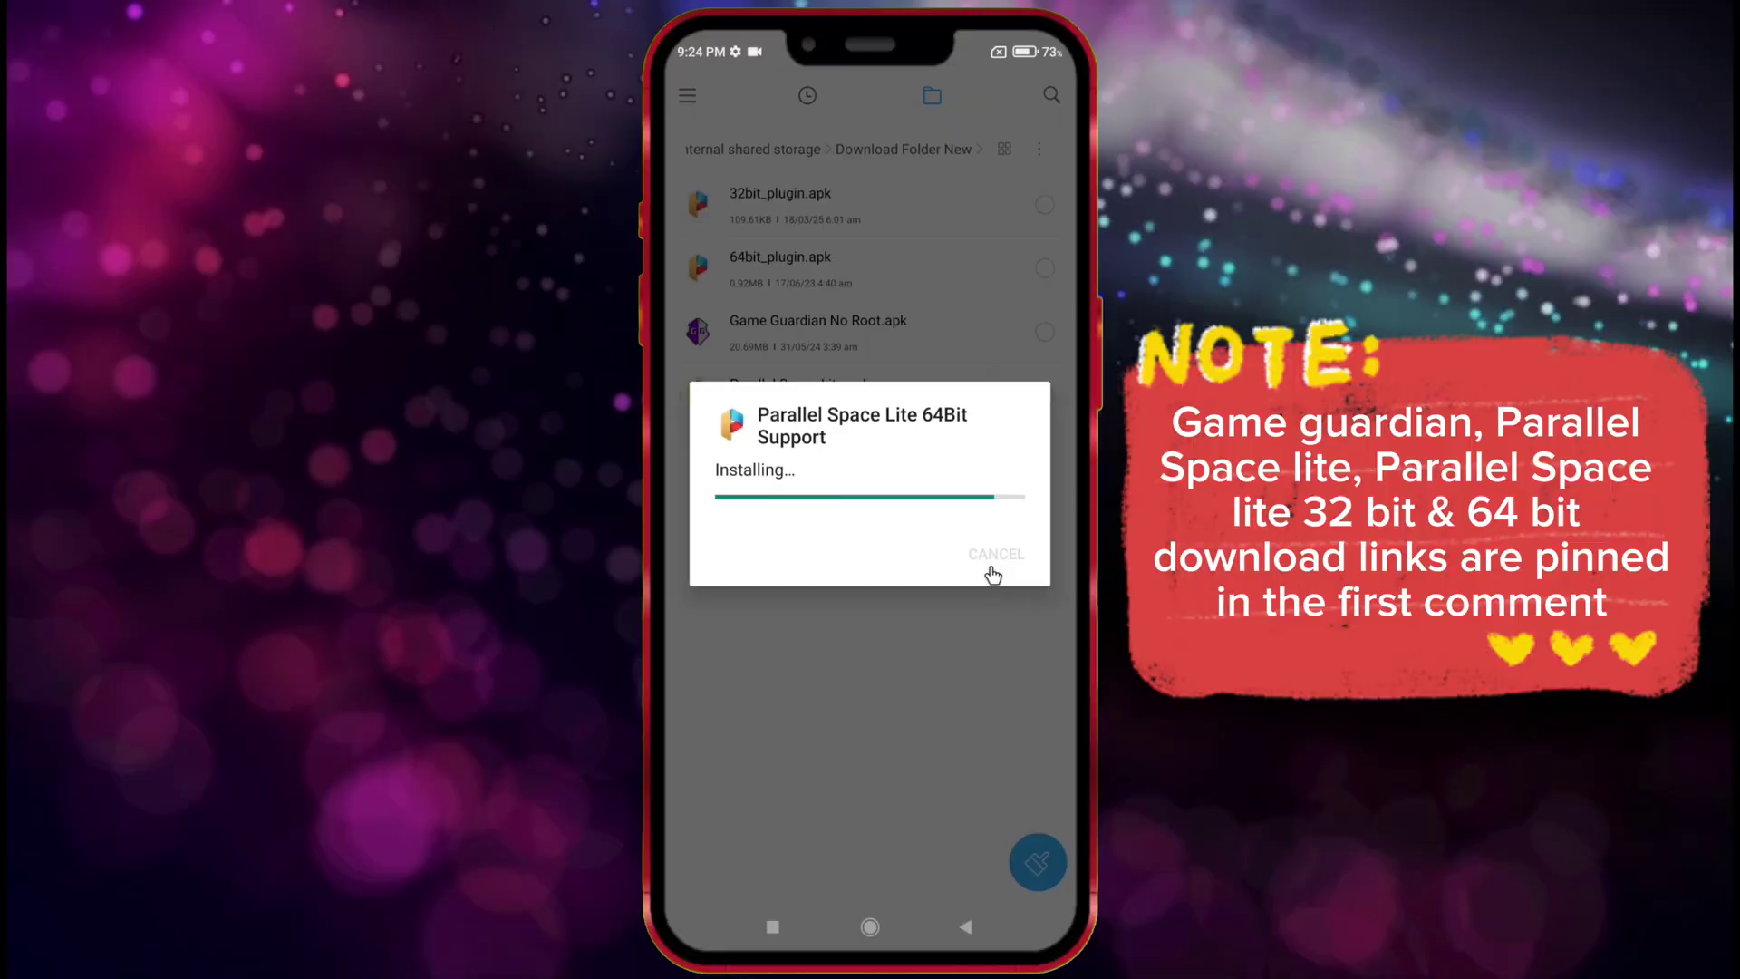
pyautogui.click(941, 560)
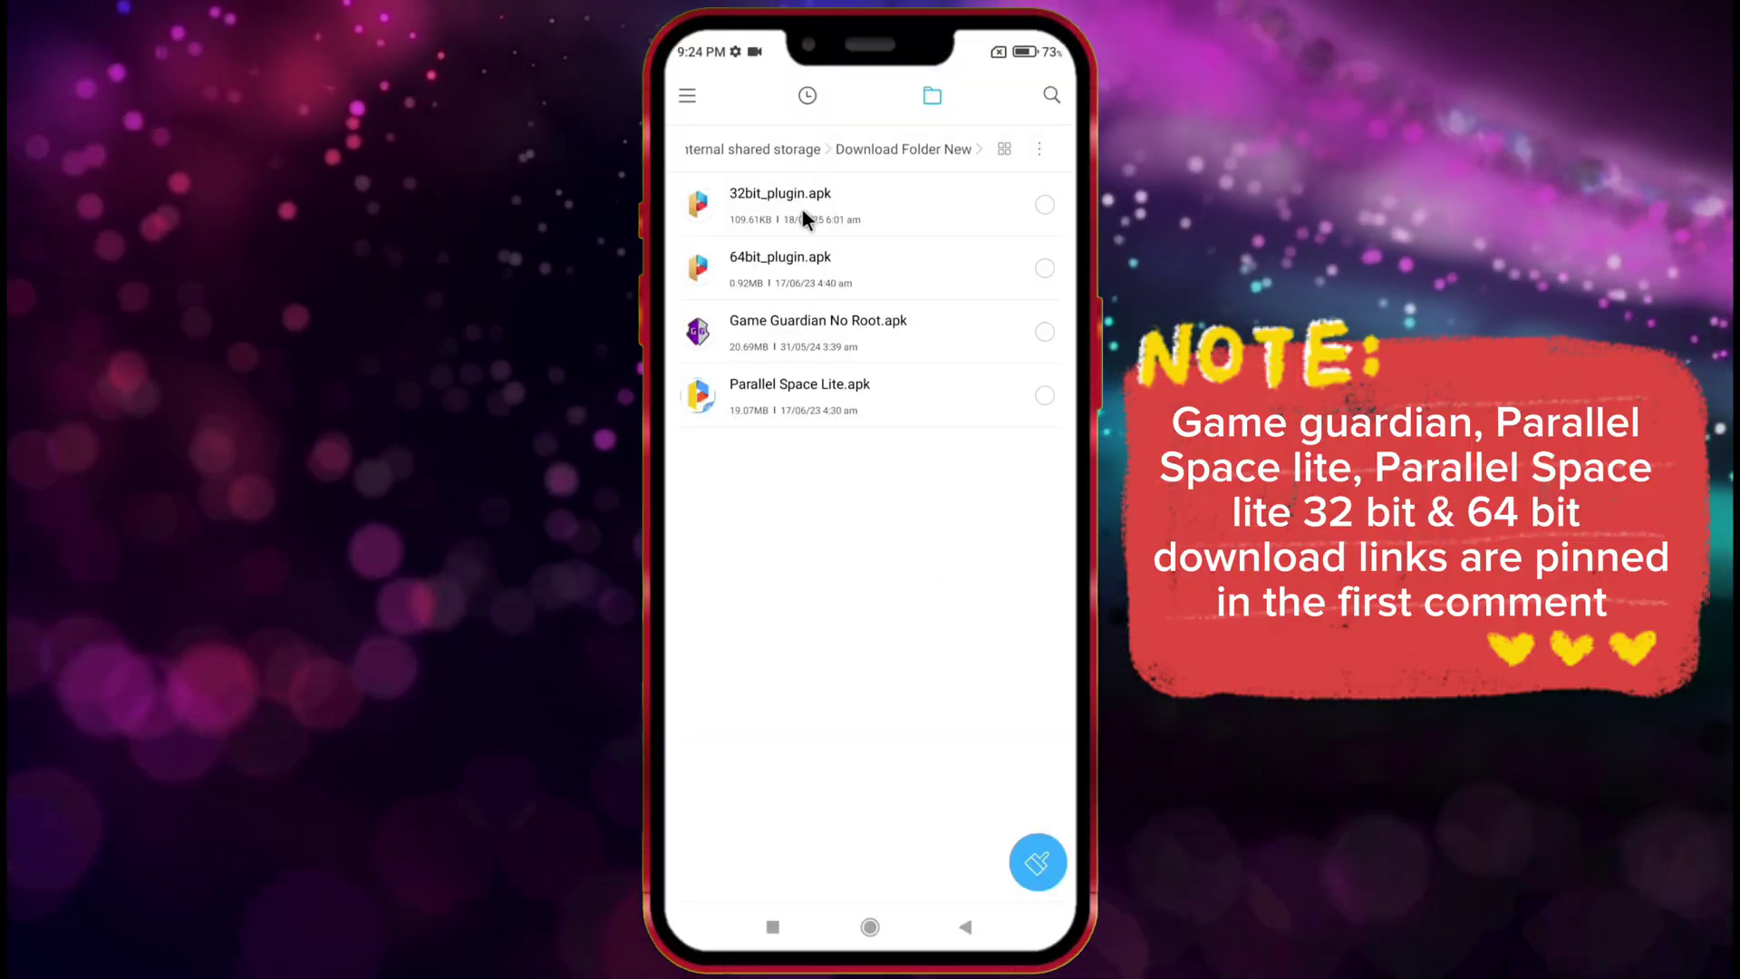
pyautogui.click(801, 208)
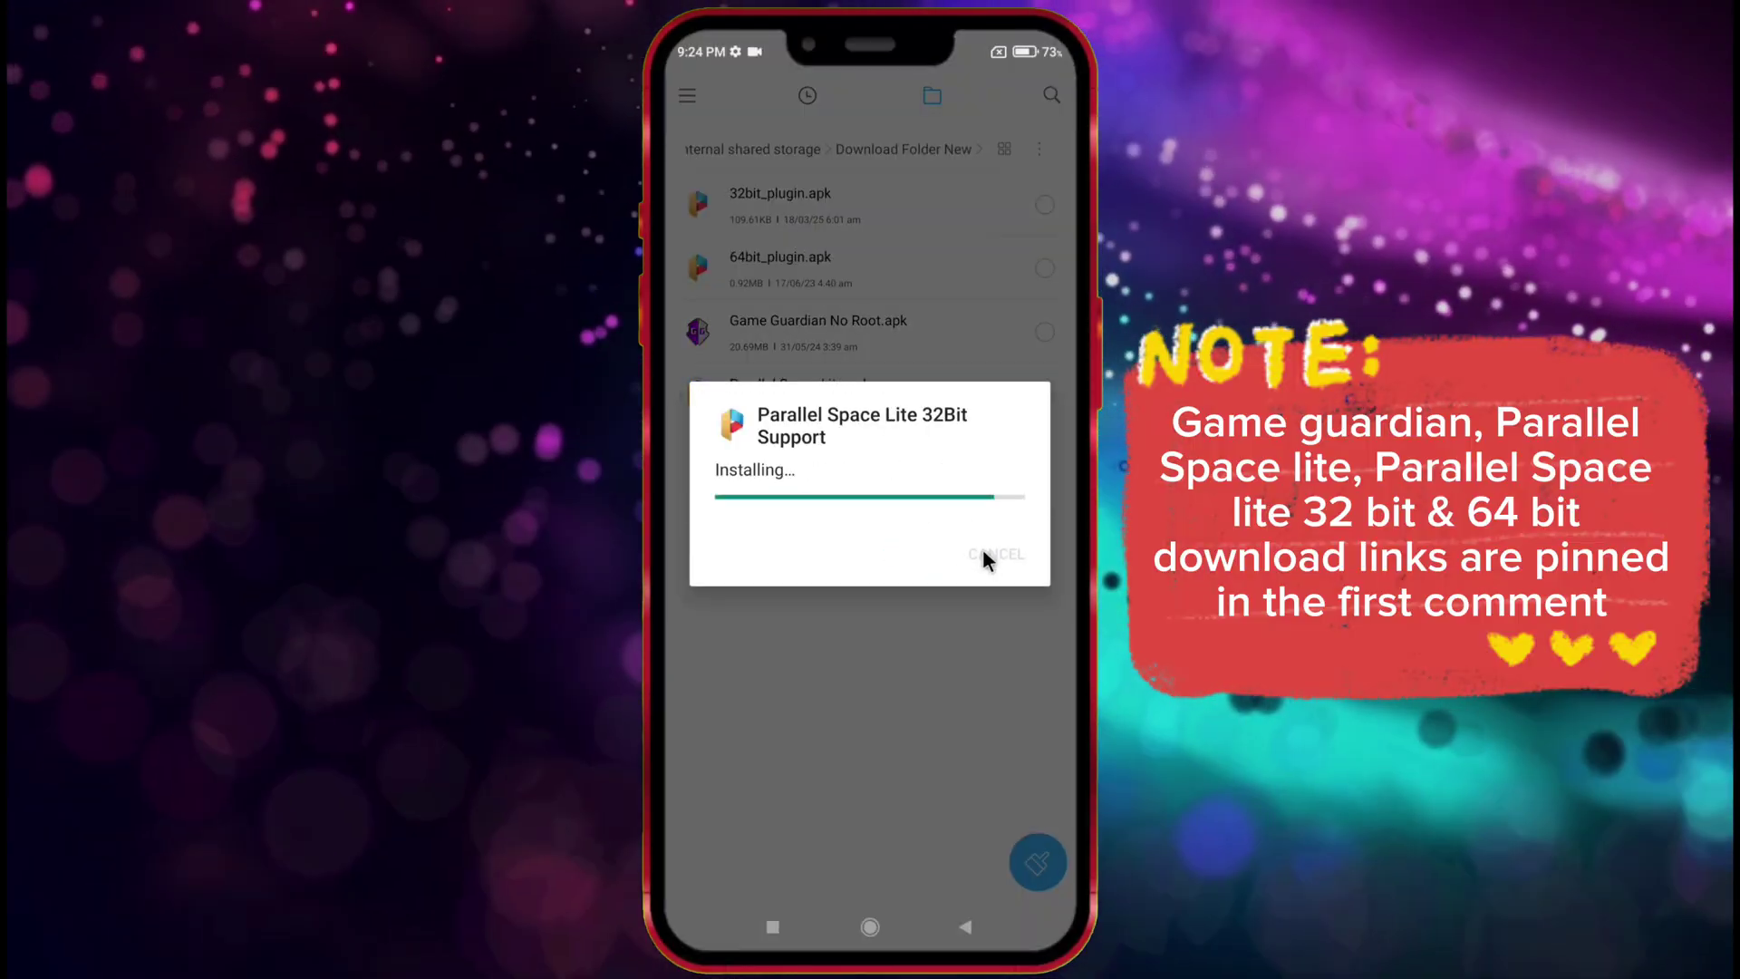
pyautogui.click(938, 554)
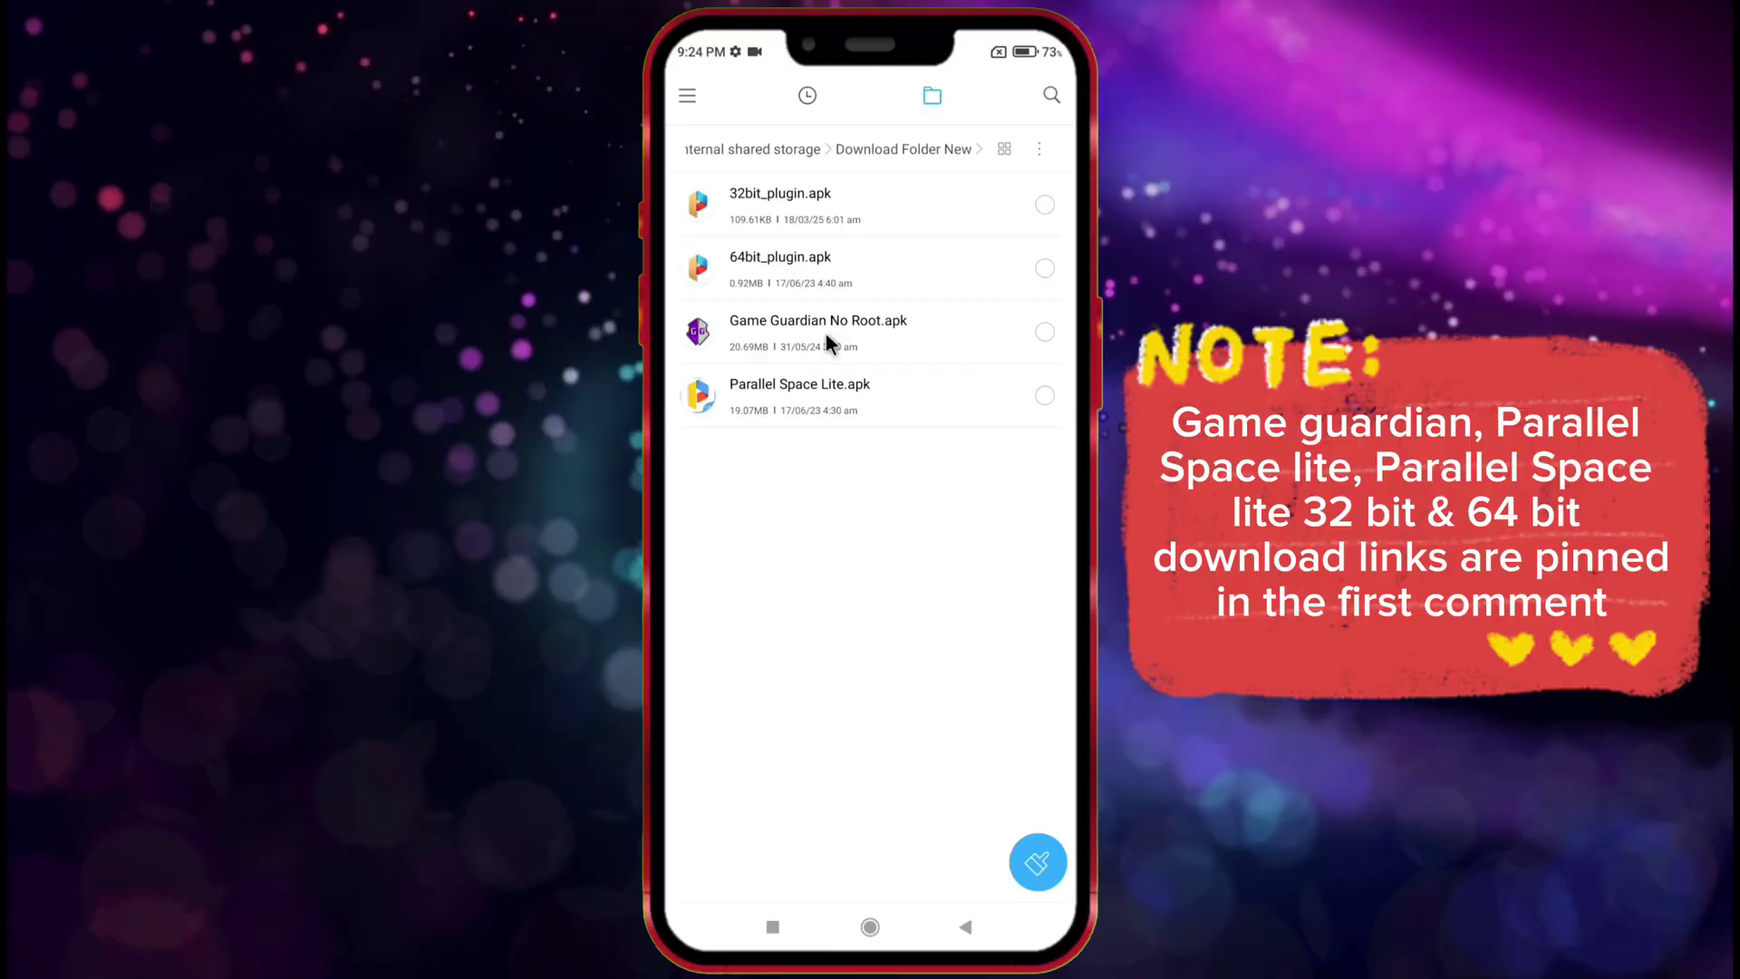
pyautogui.click(825, 333)
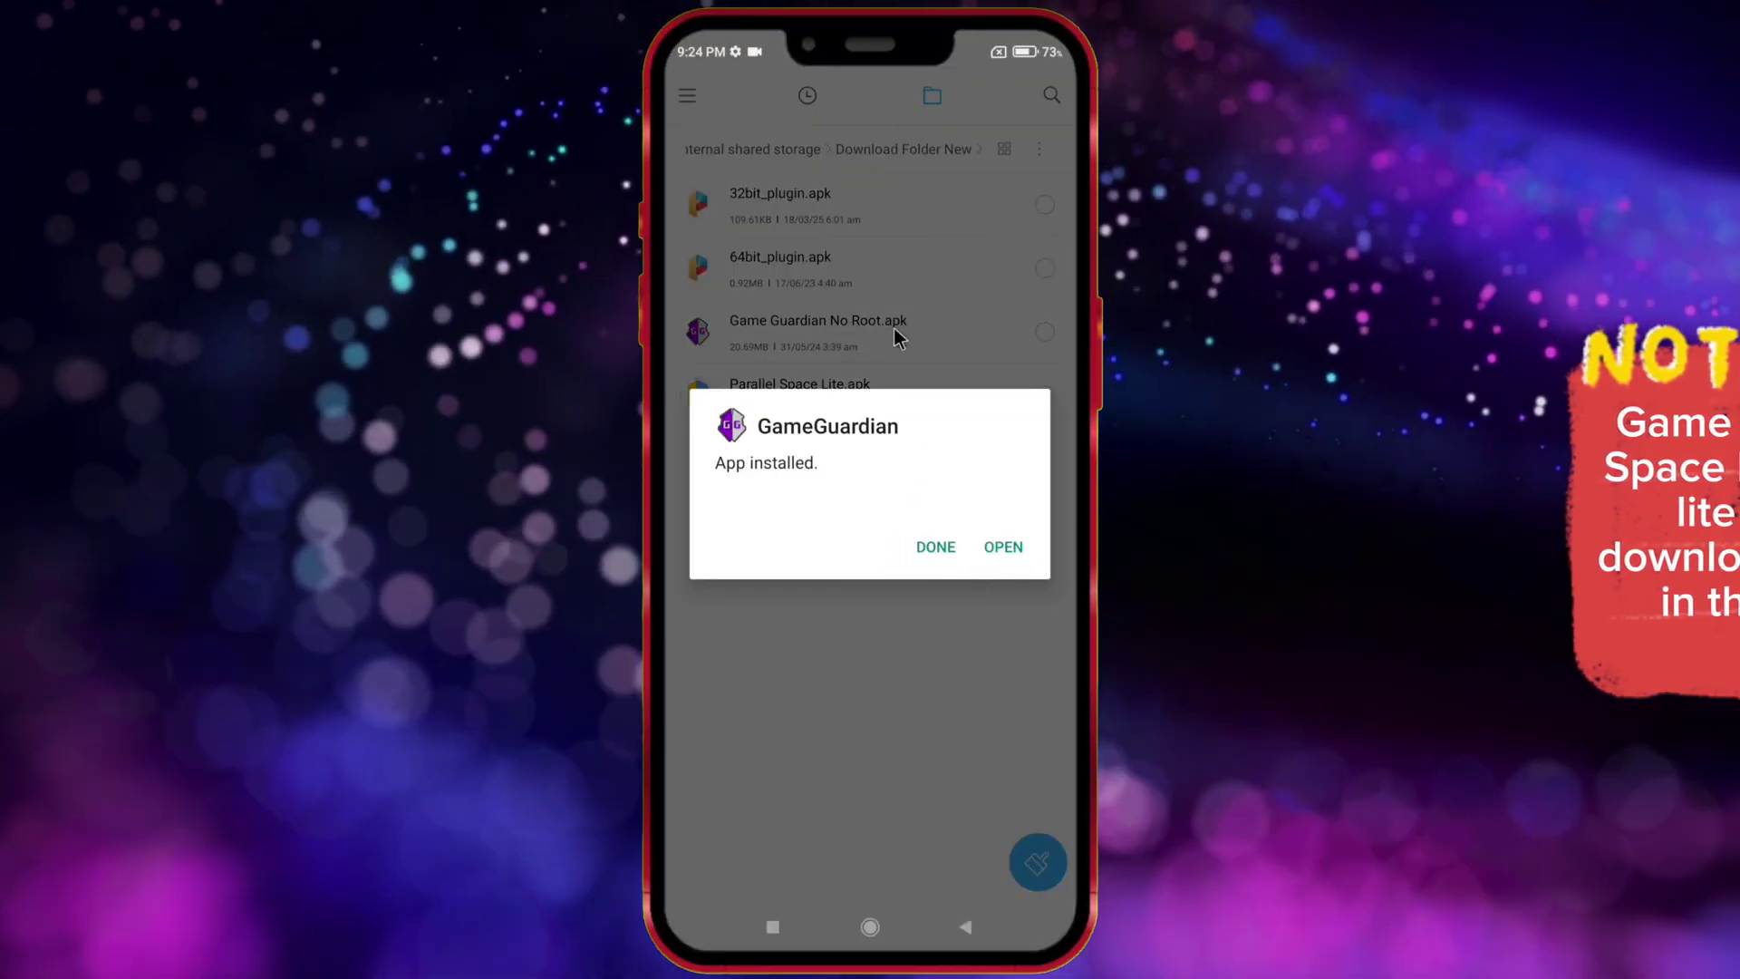
# Launch GameGuardian from the app drawer.
pyautogui.click(935, 546)
pyautogui.click(870, 928)
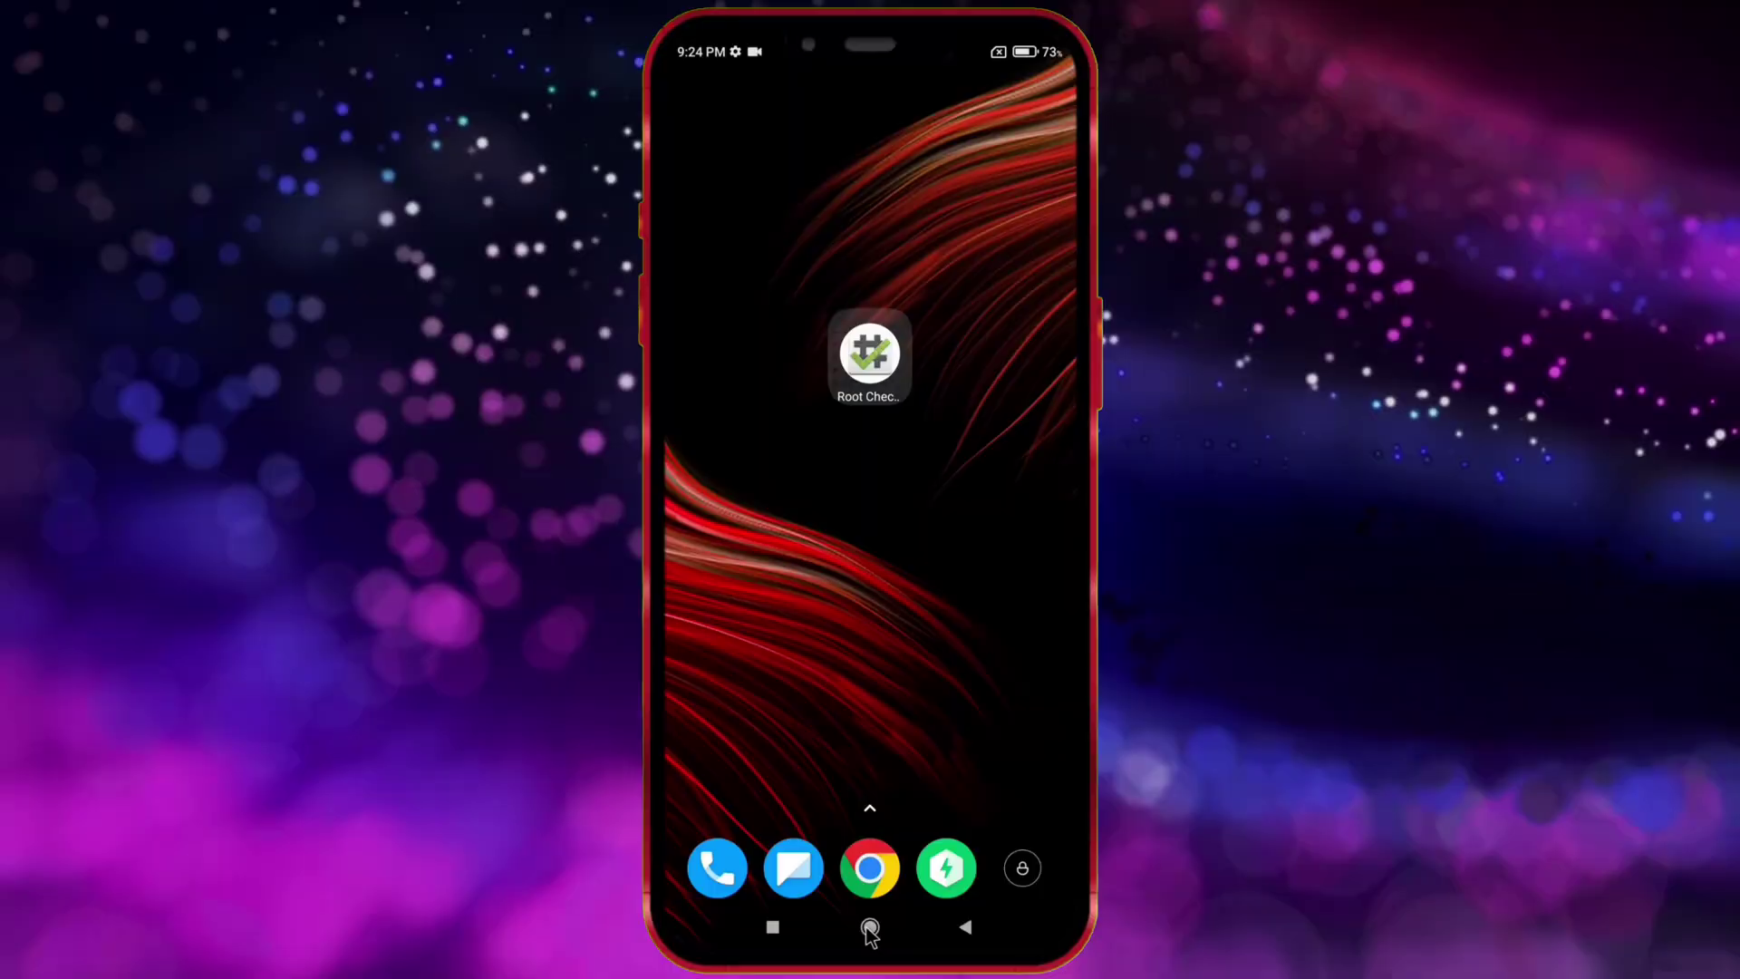
pyautogui.moveTo(862, 807); pyautogui.dragTo(837, 299)
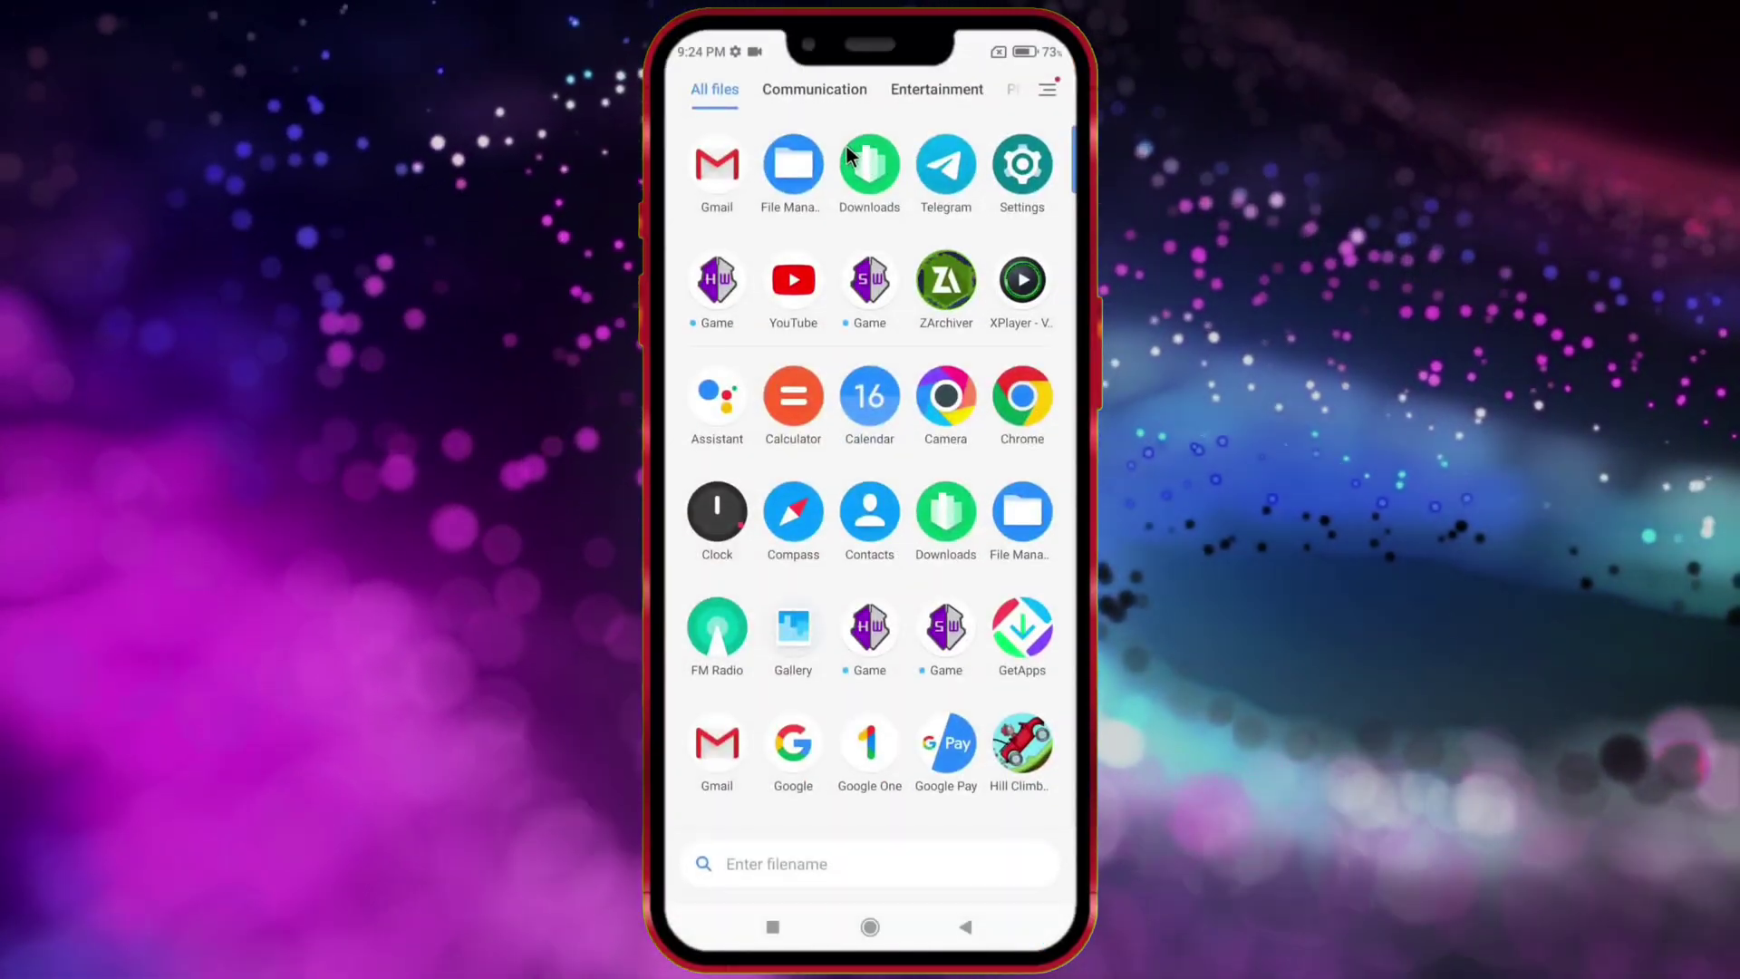
pyautogui.click(717, 284)
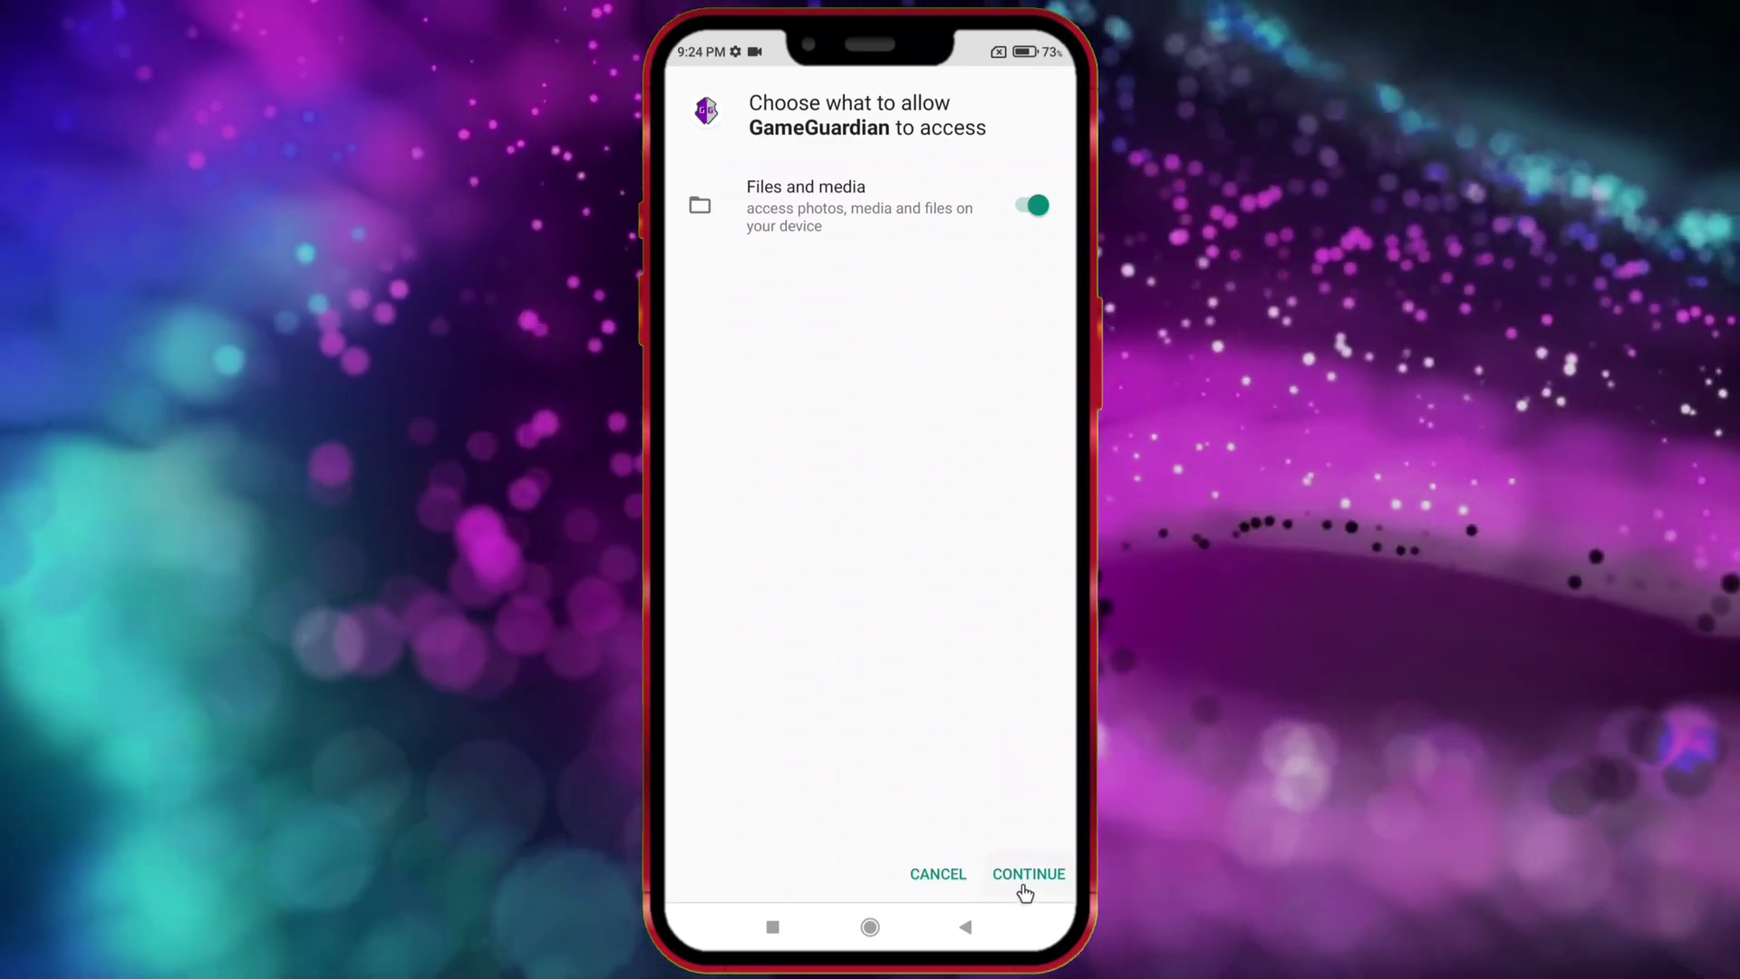
# Grant GameGuardian file access, dismiss the compatibility warning, and choose default install mode.
pyautogui.click(1022, 881)
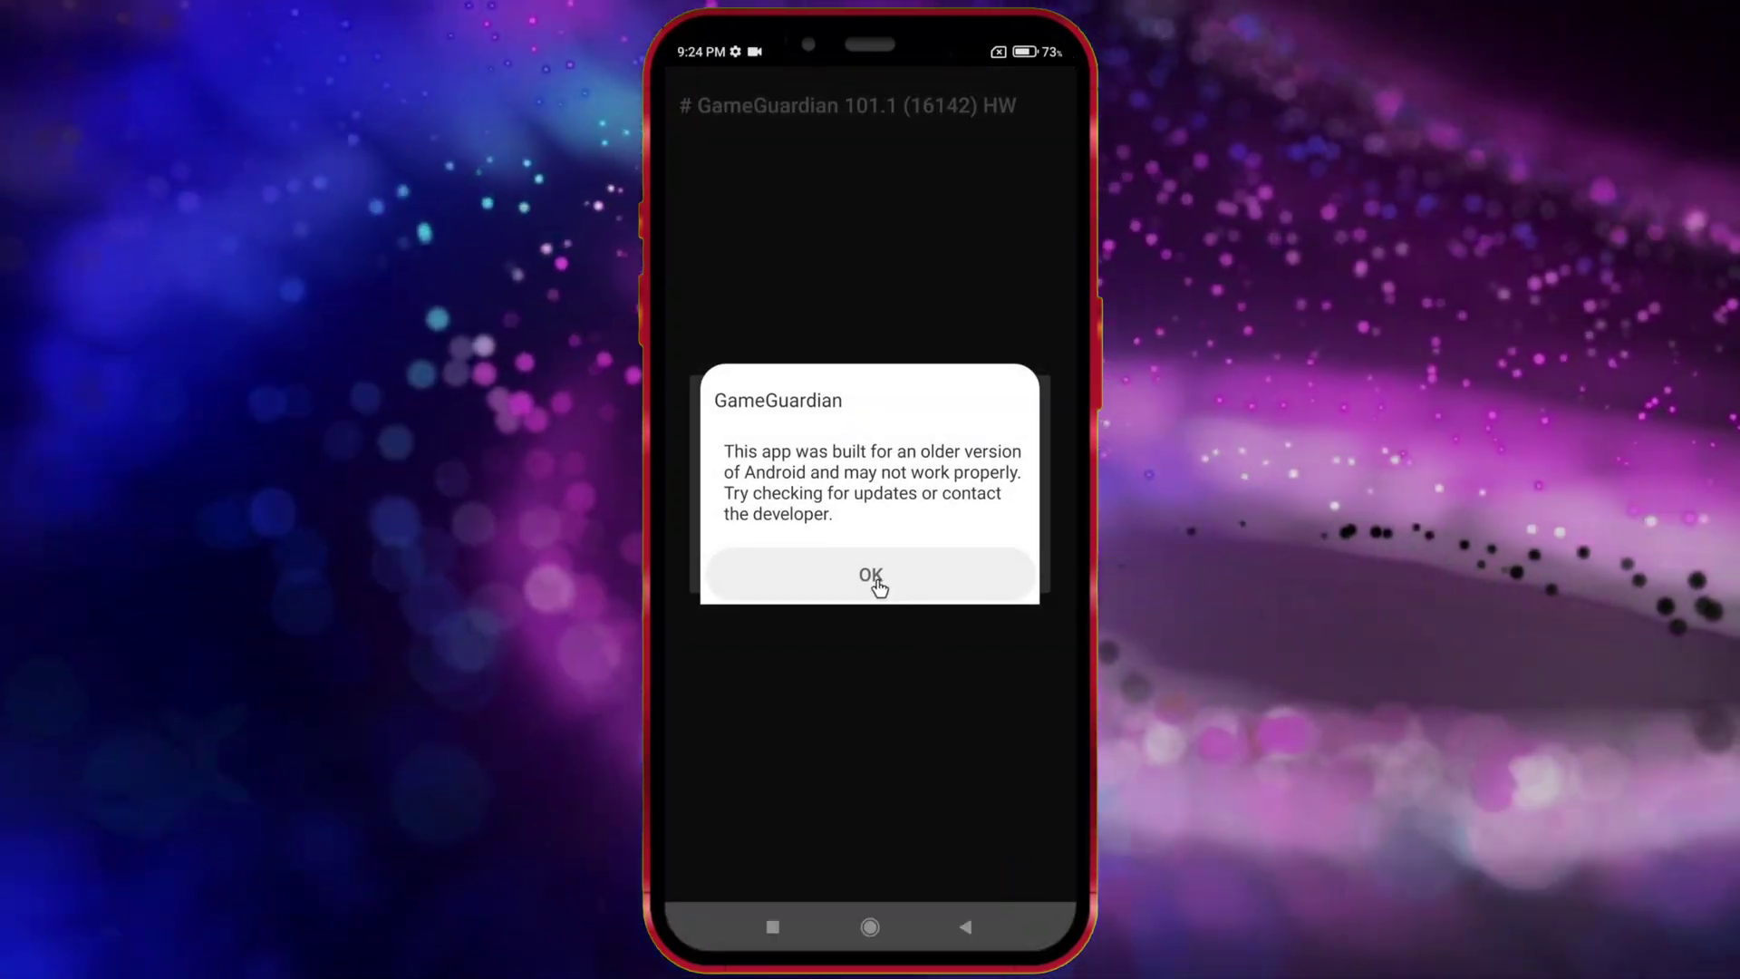
pyautogui.click(877, 579)
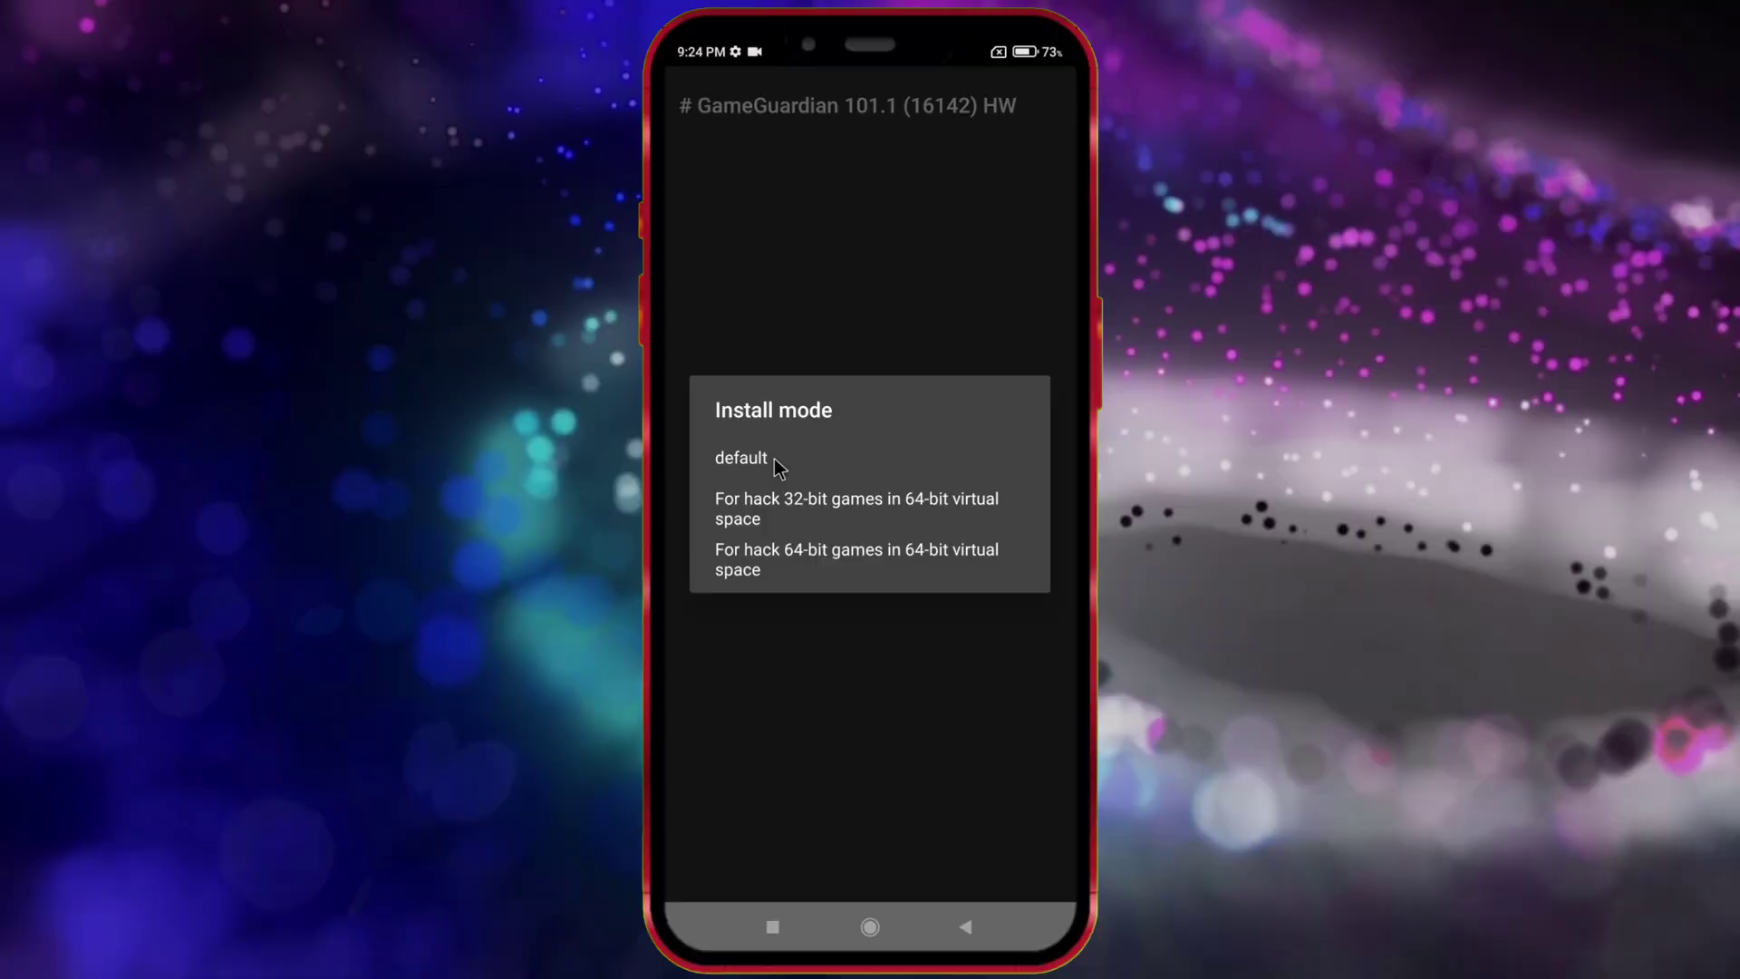
pyautogui.click(774, 459)
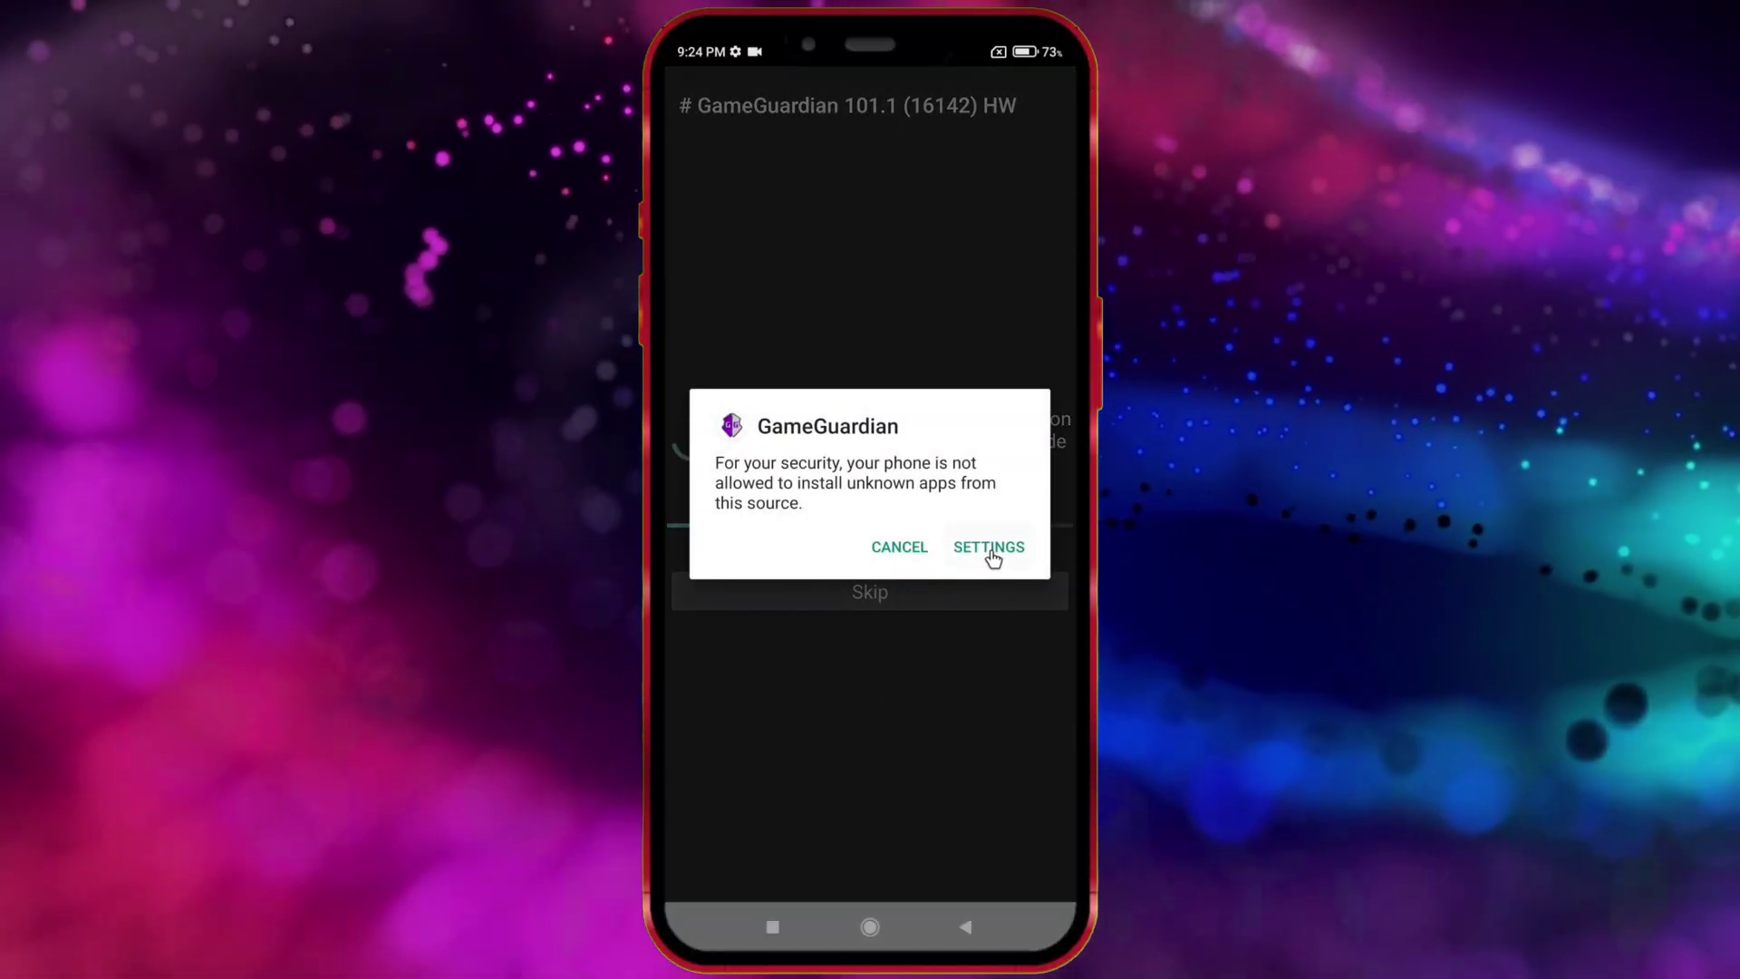
# Allow GameGuardian to install unknown apps, then install its Vskofapk copy.
pyautogui.click(989, 548)
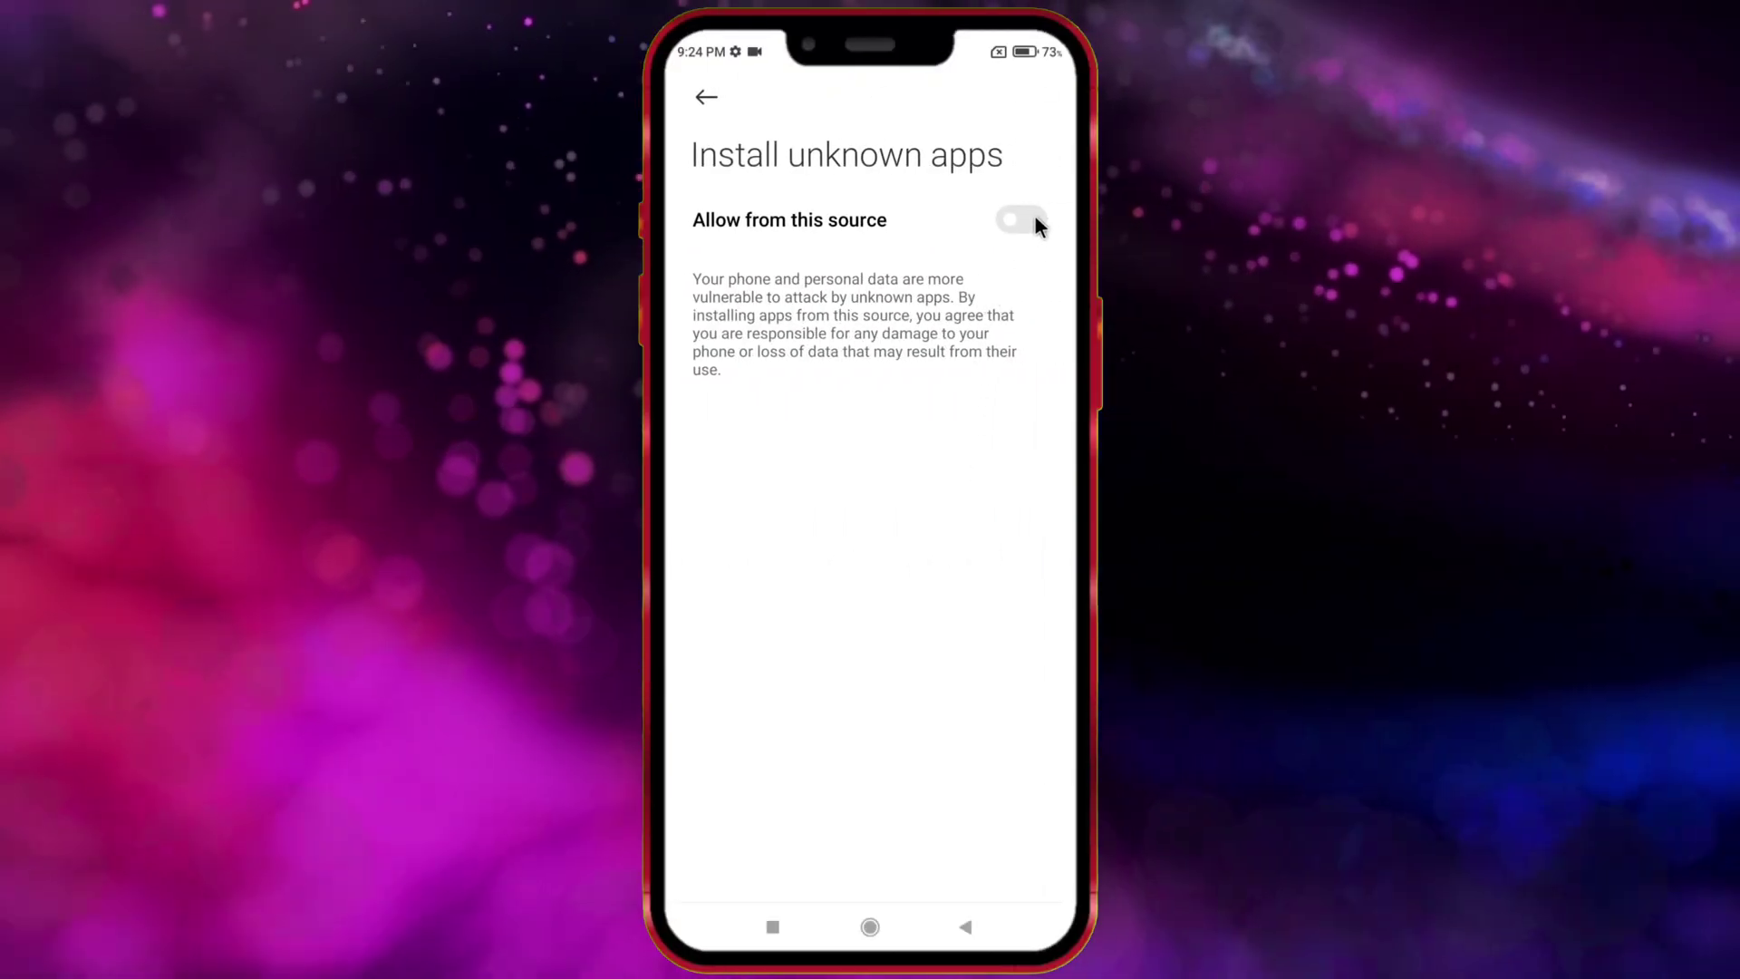
pyautogui.click(1034, 216)
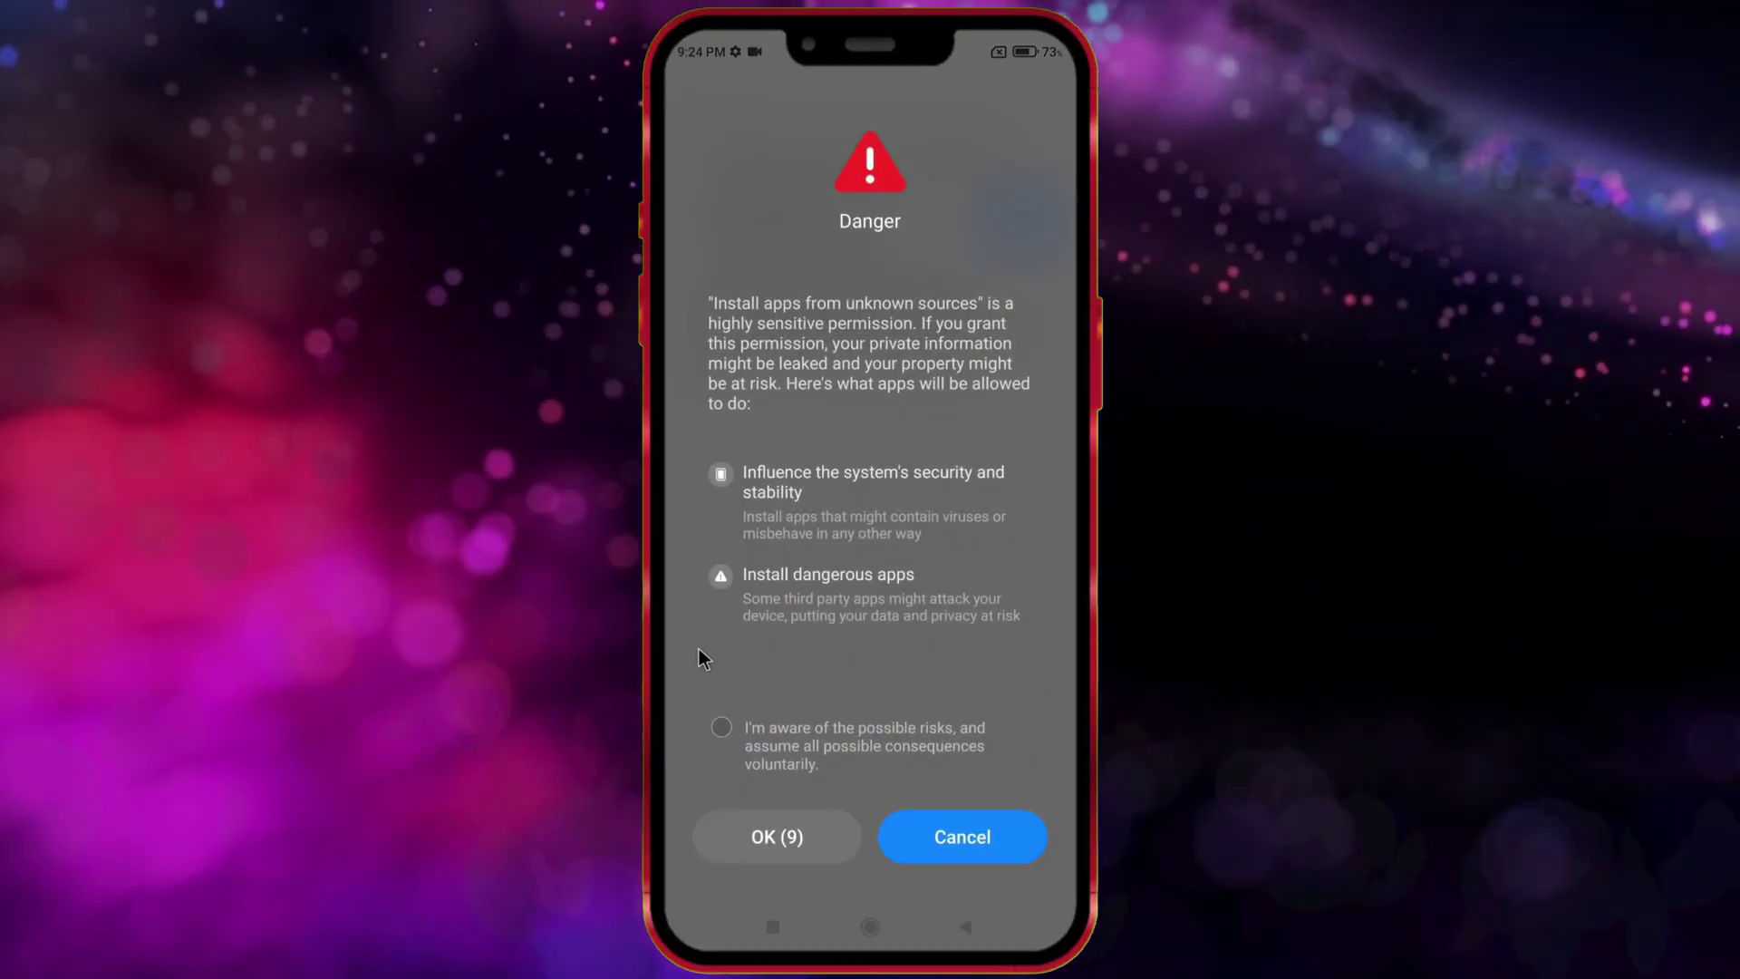
pyautogui.click(721, 729)
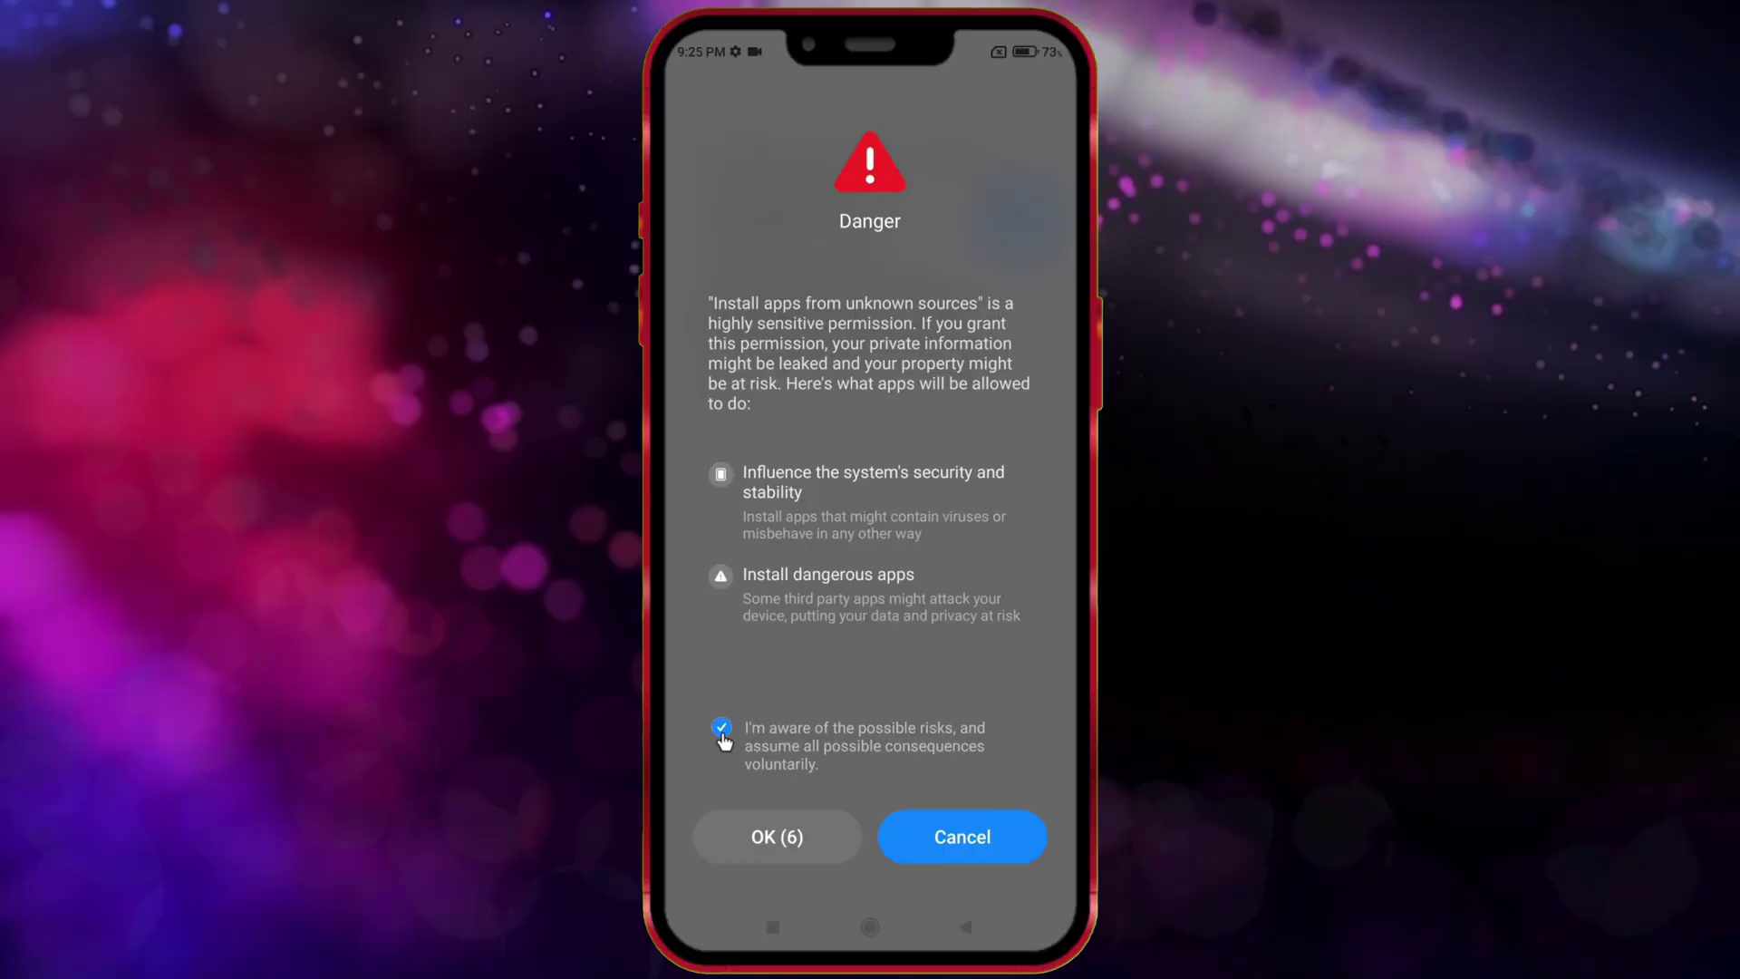
pyautogui.click(774, 840)
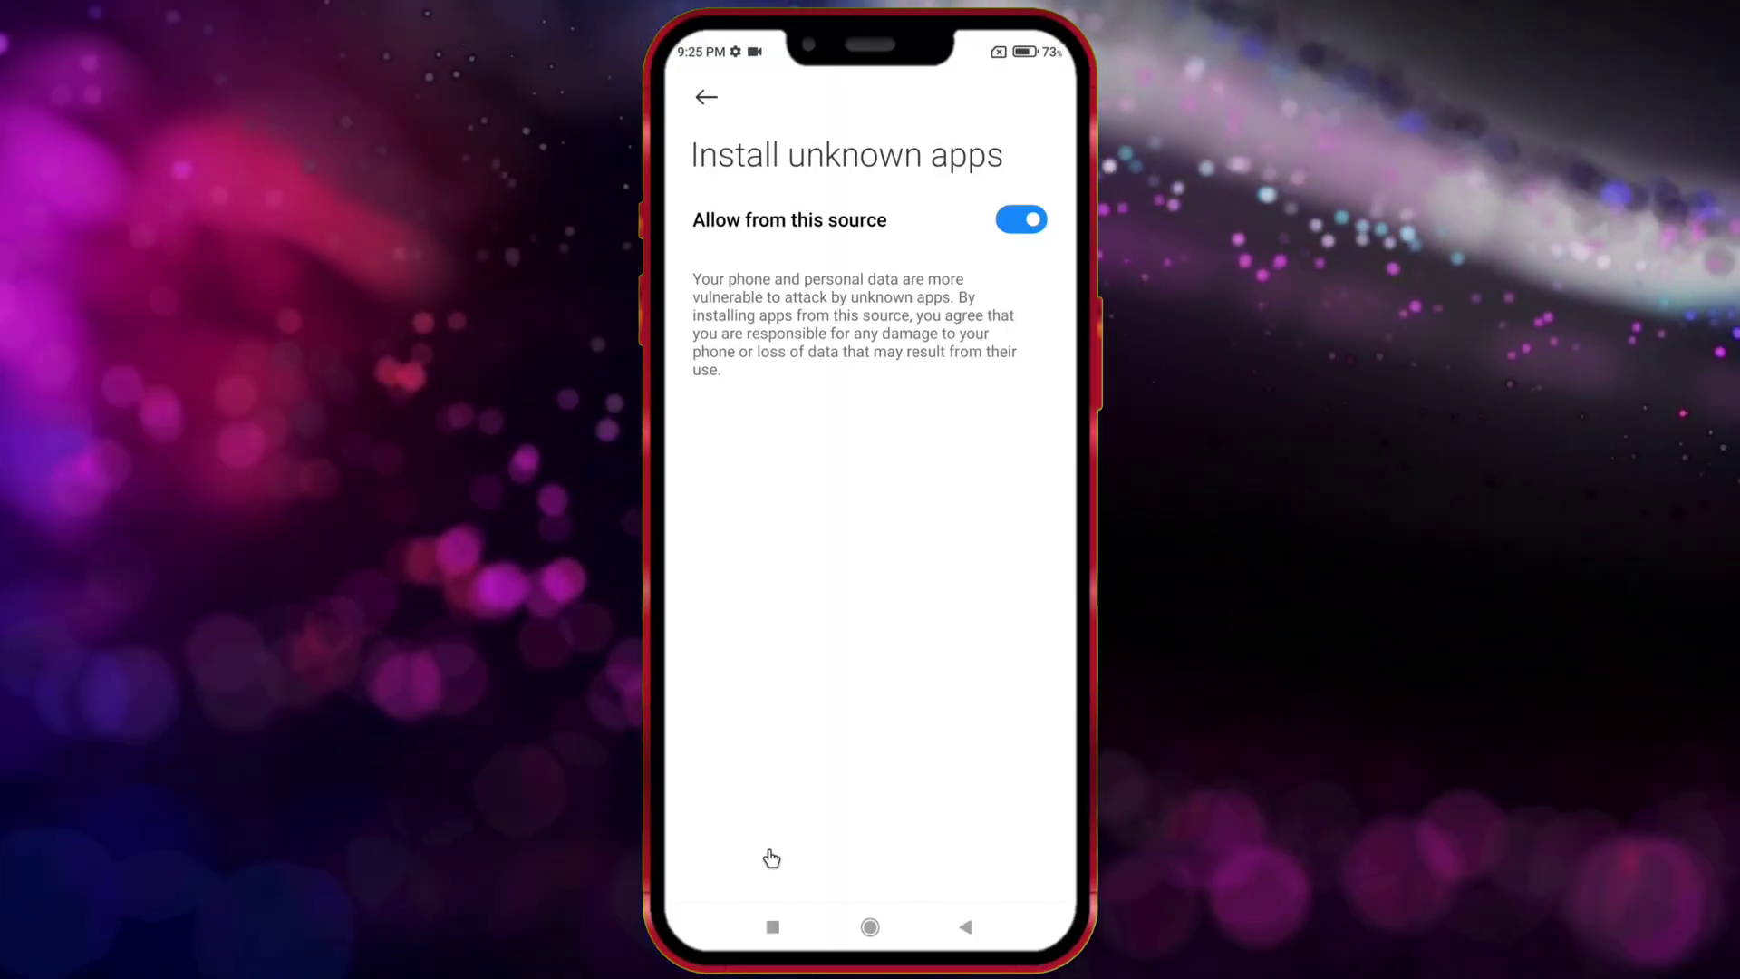
pyautogui.click(705, 101)
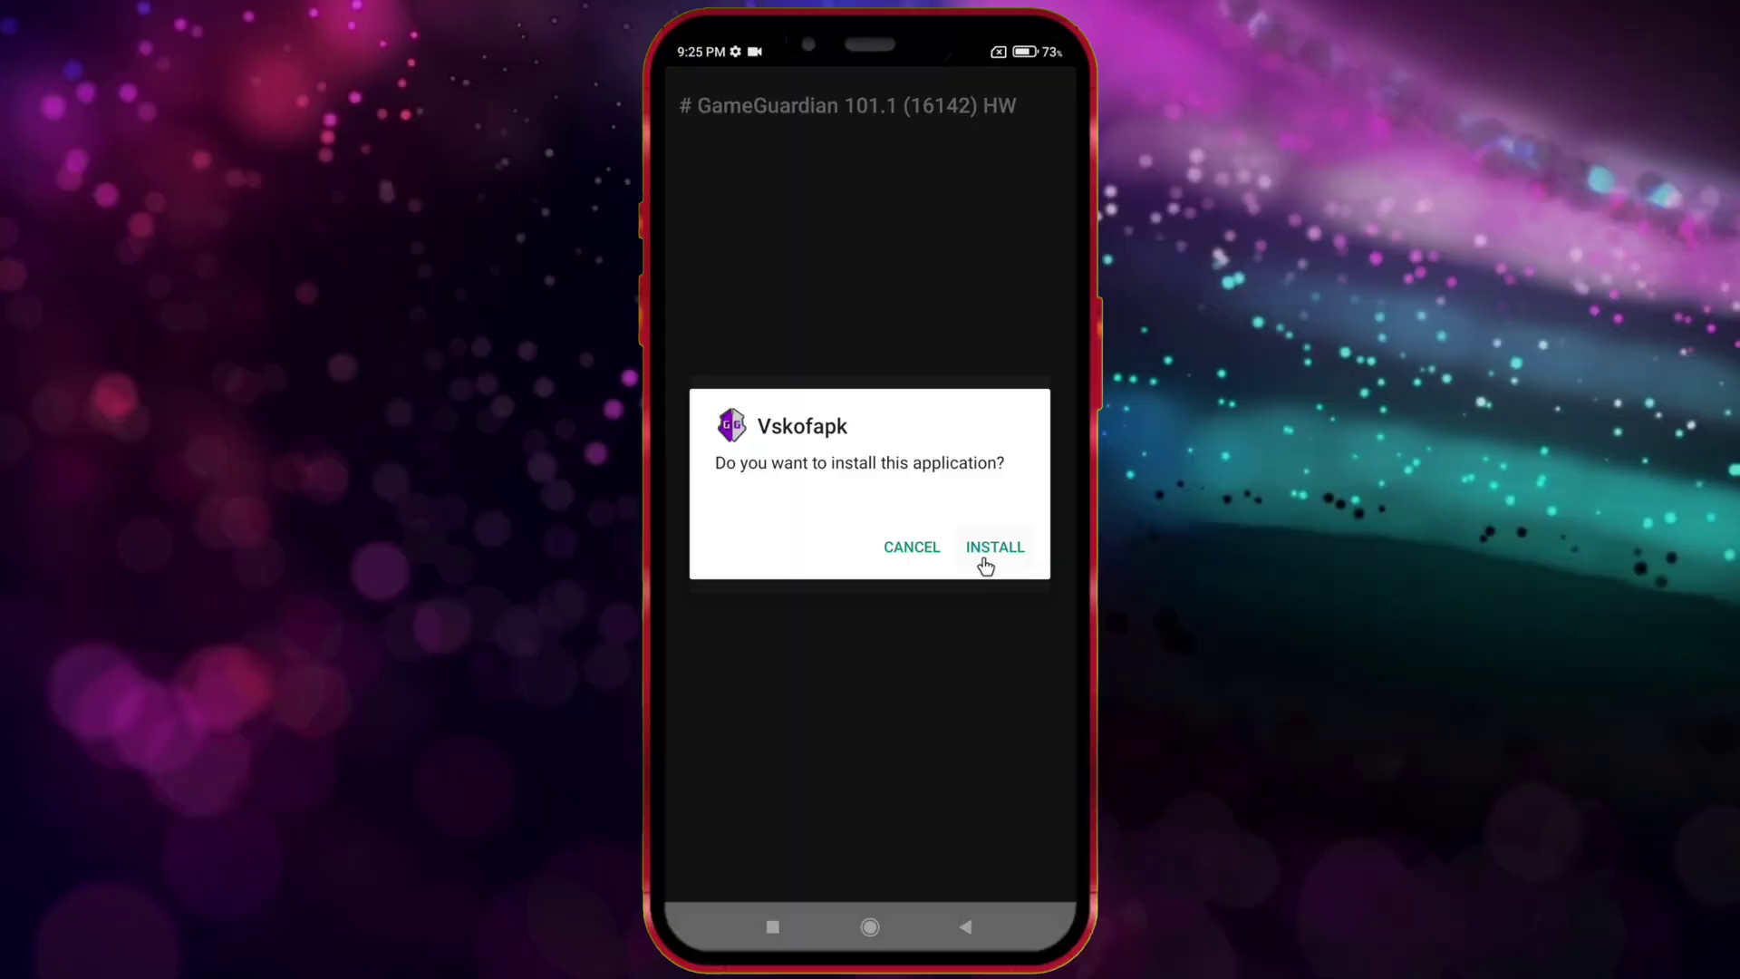
pyautogui.click(988, 558)
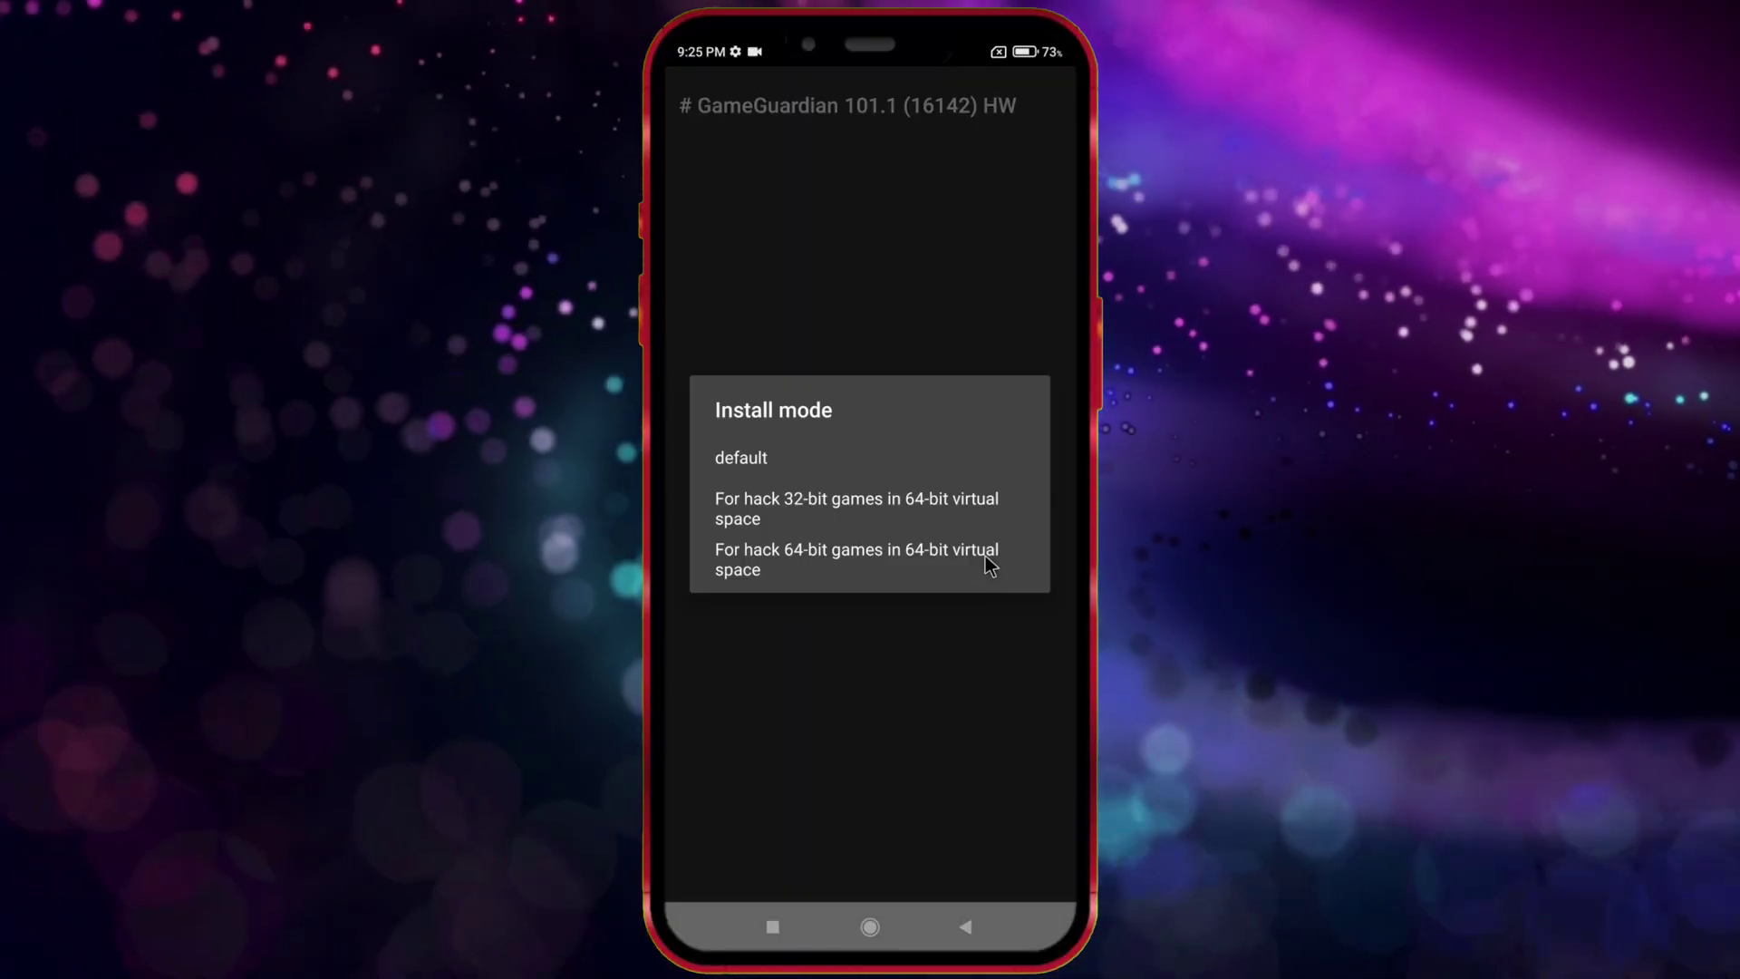
# Uninstall the original GameGuardian through the rightmost Game icon's App info.
pyautogui.click(871, 926)
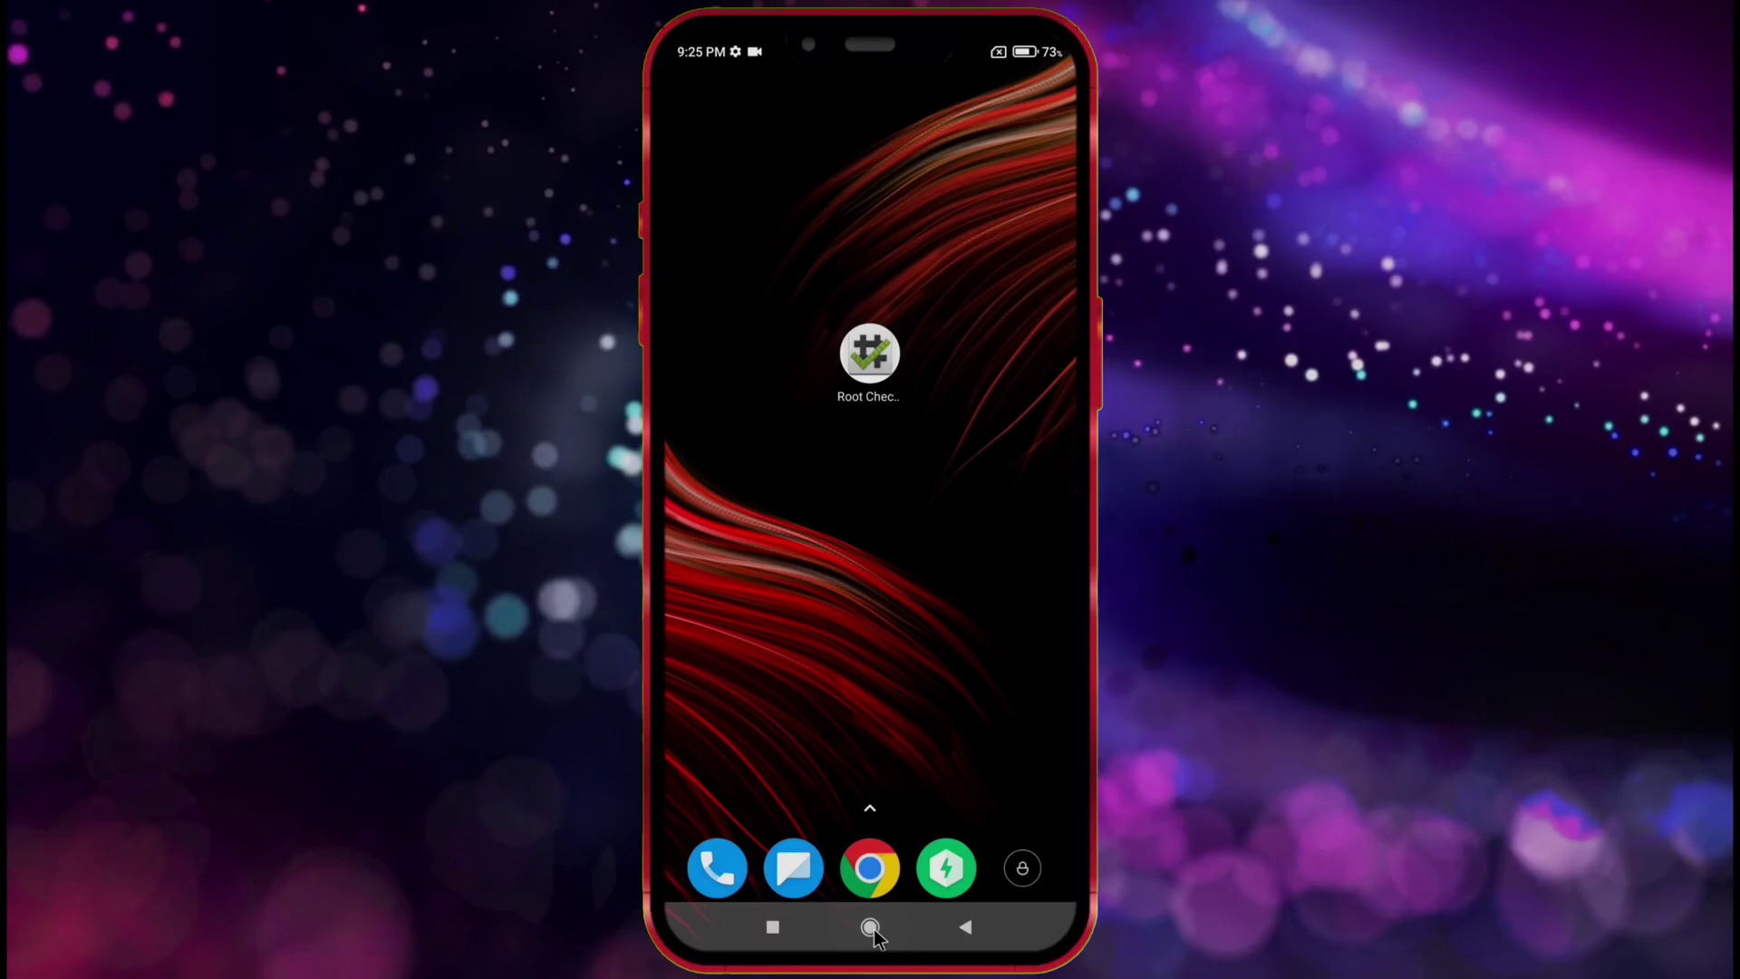
pyautogui.moveTo(864, 737); pyautogui.dragTo(879, 445)
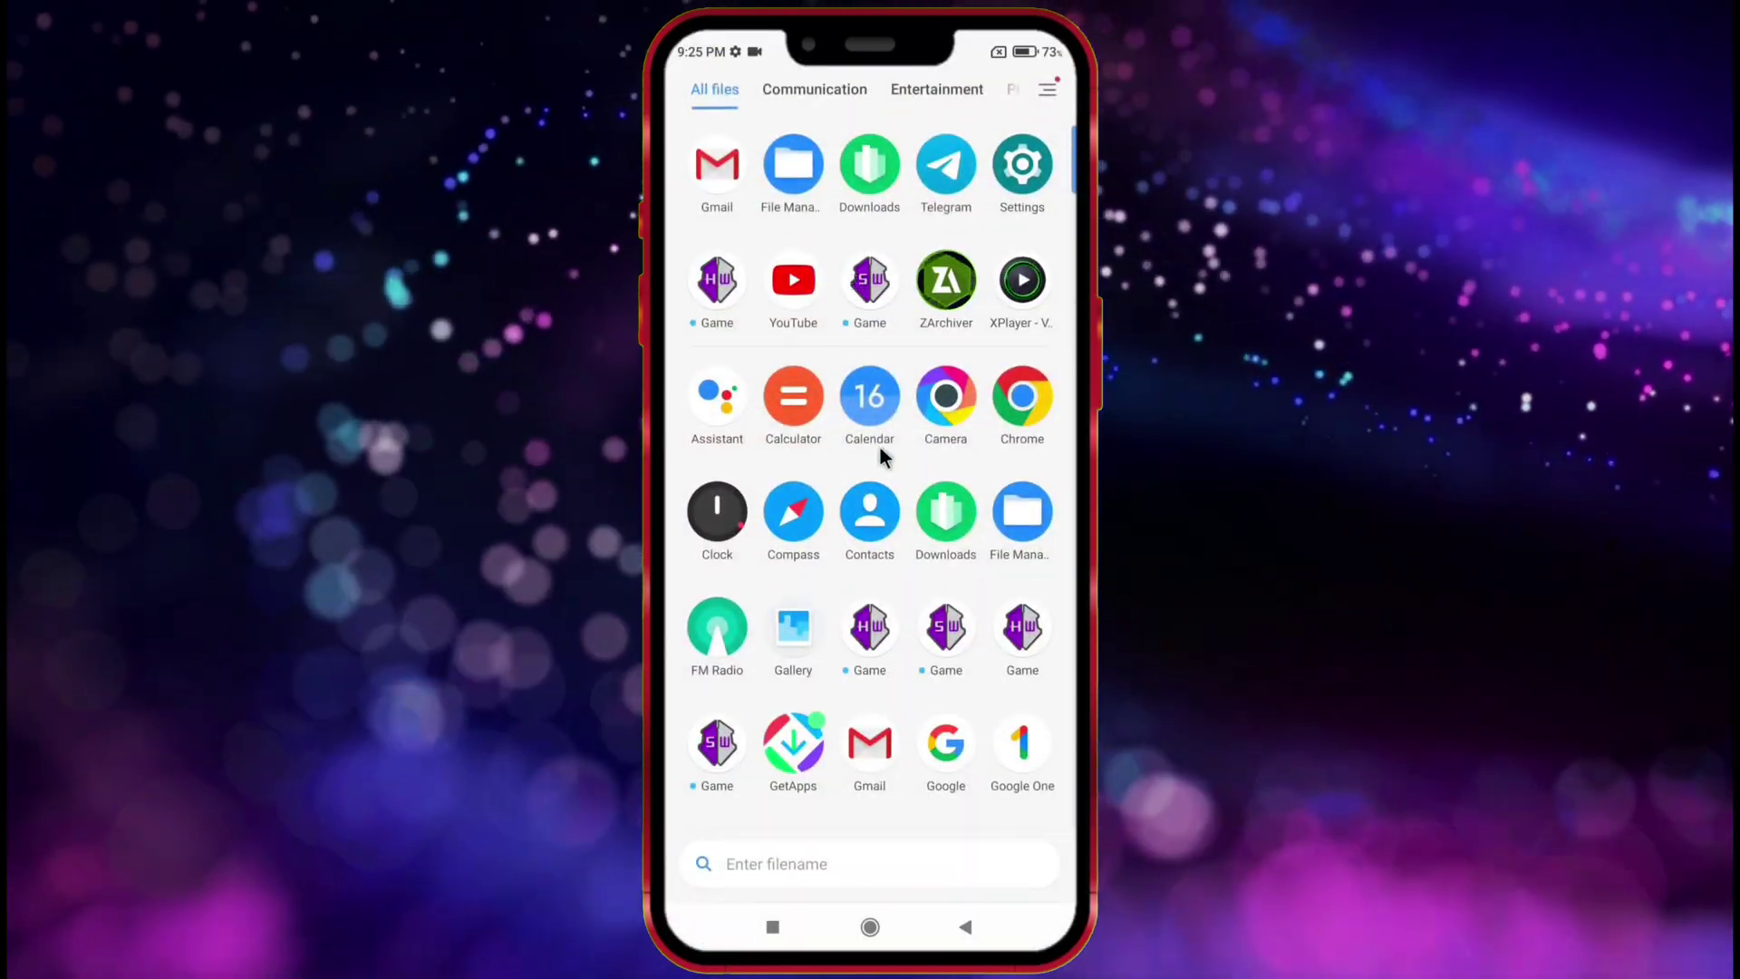
pyautogui.scroll(-1, 880, 444)
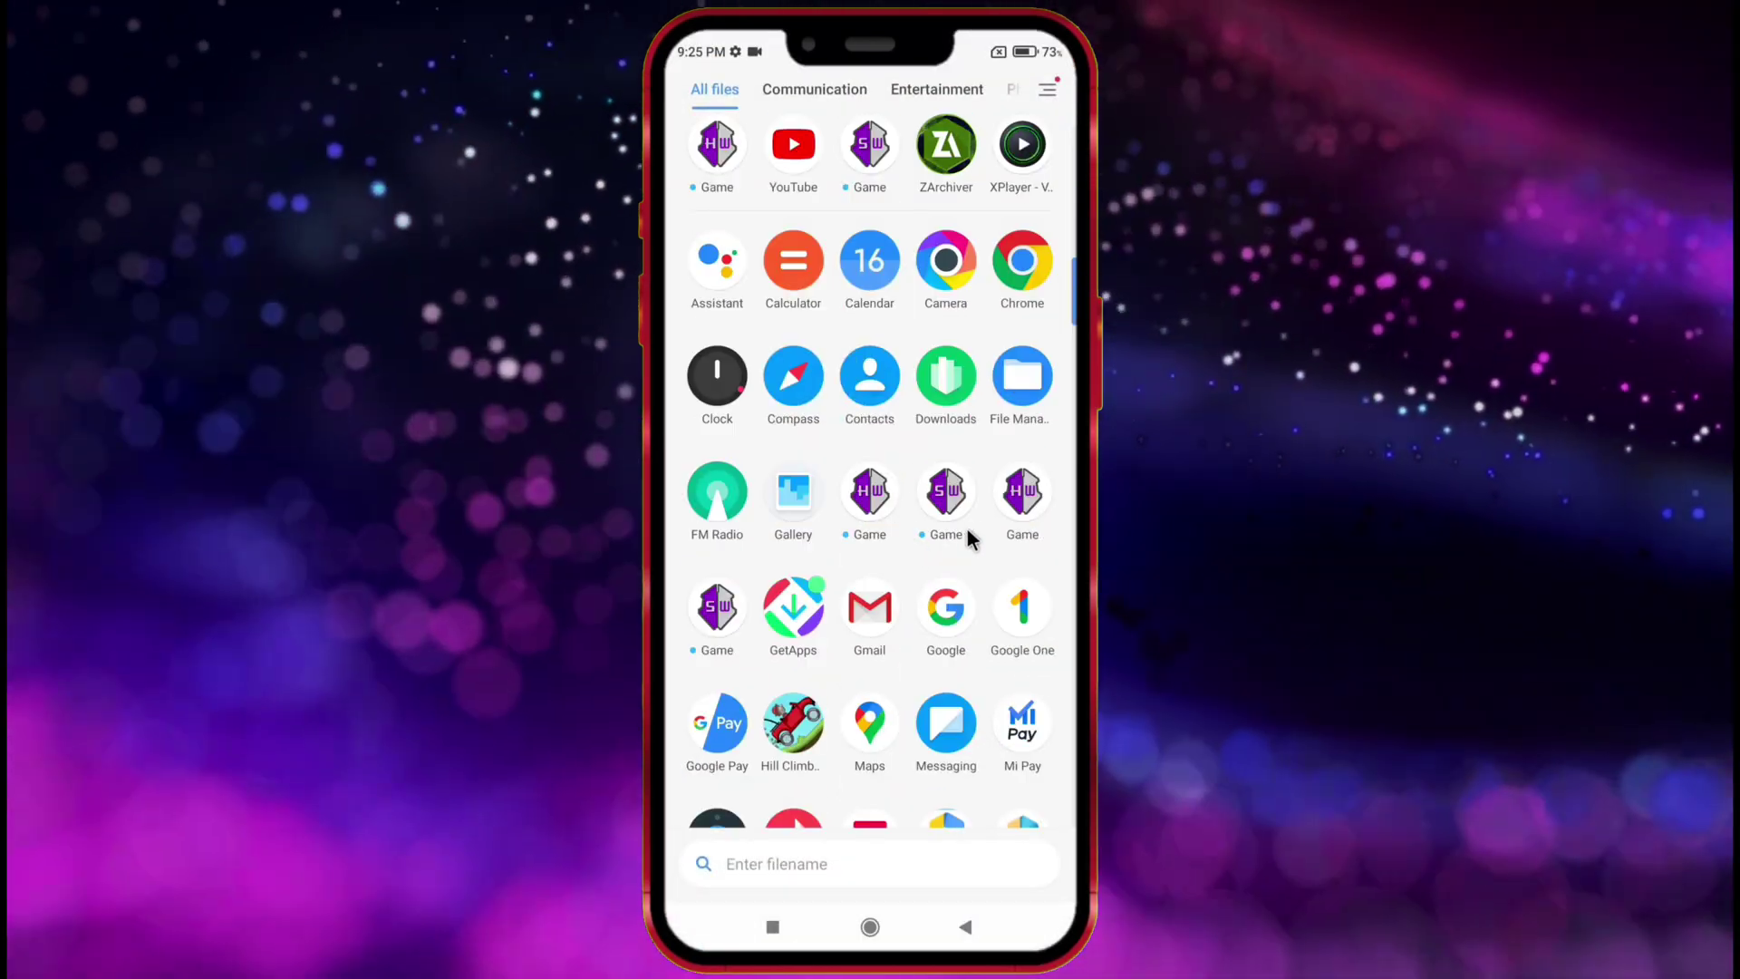
pyautogui.click(1010, 504)
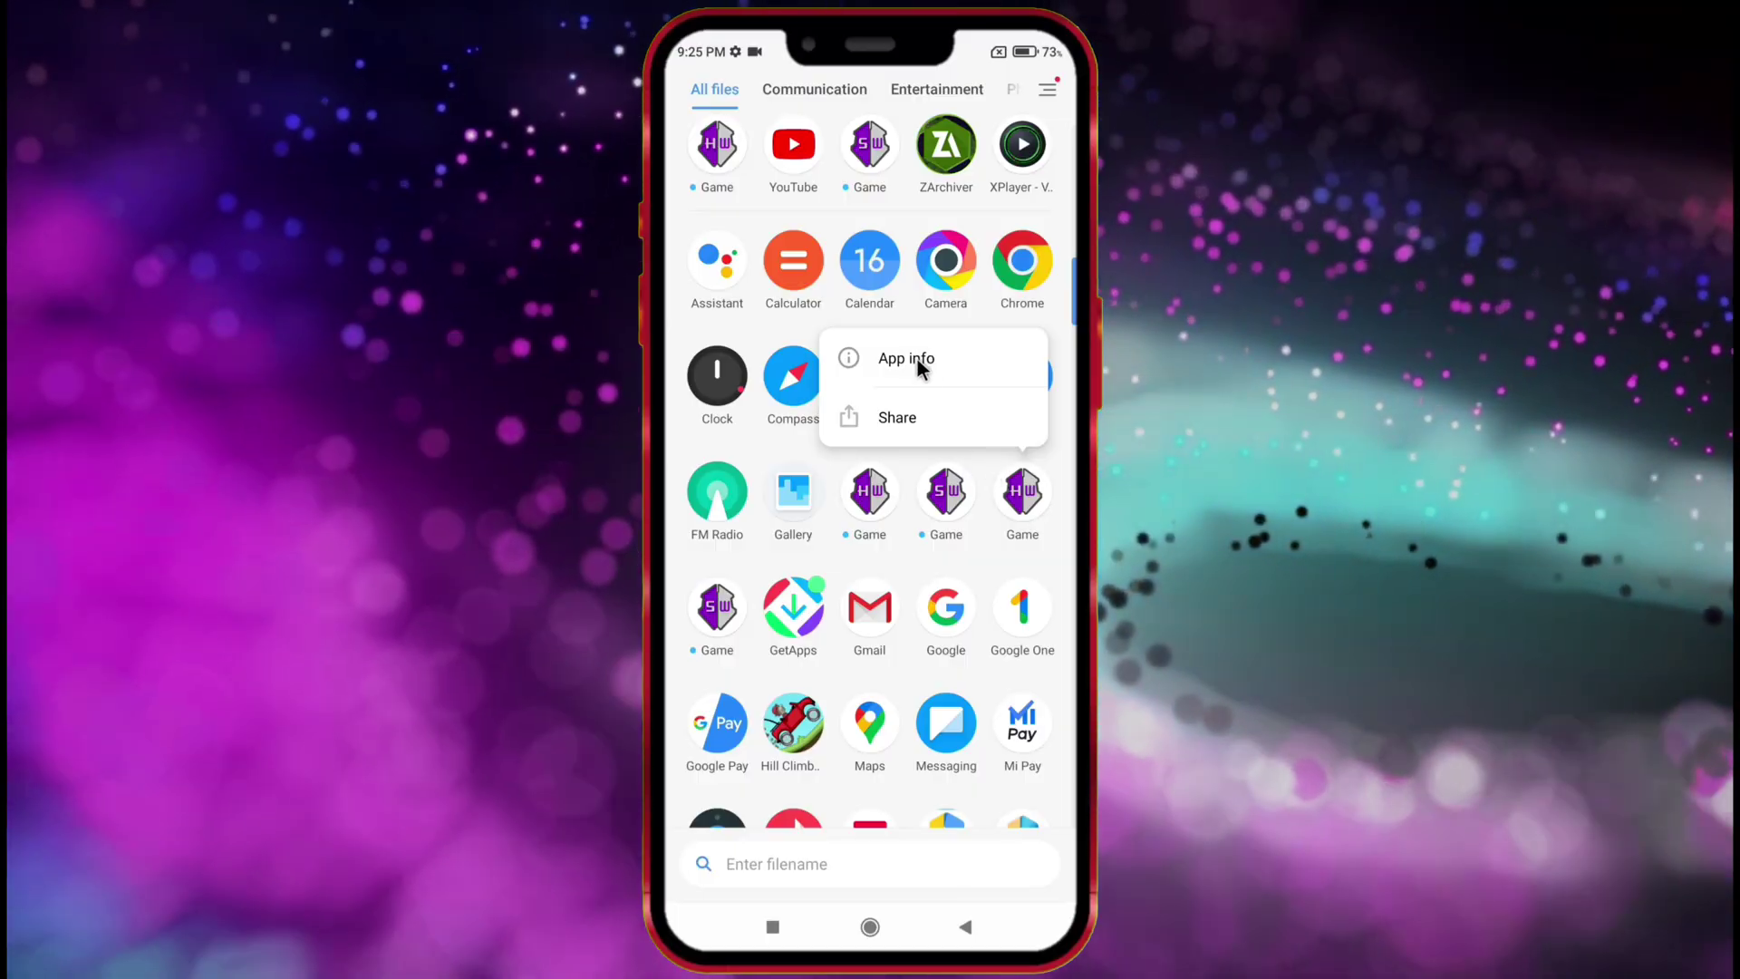
pyautogui.click(917, 358)
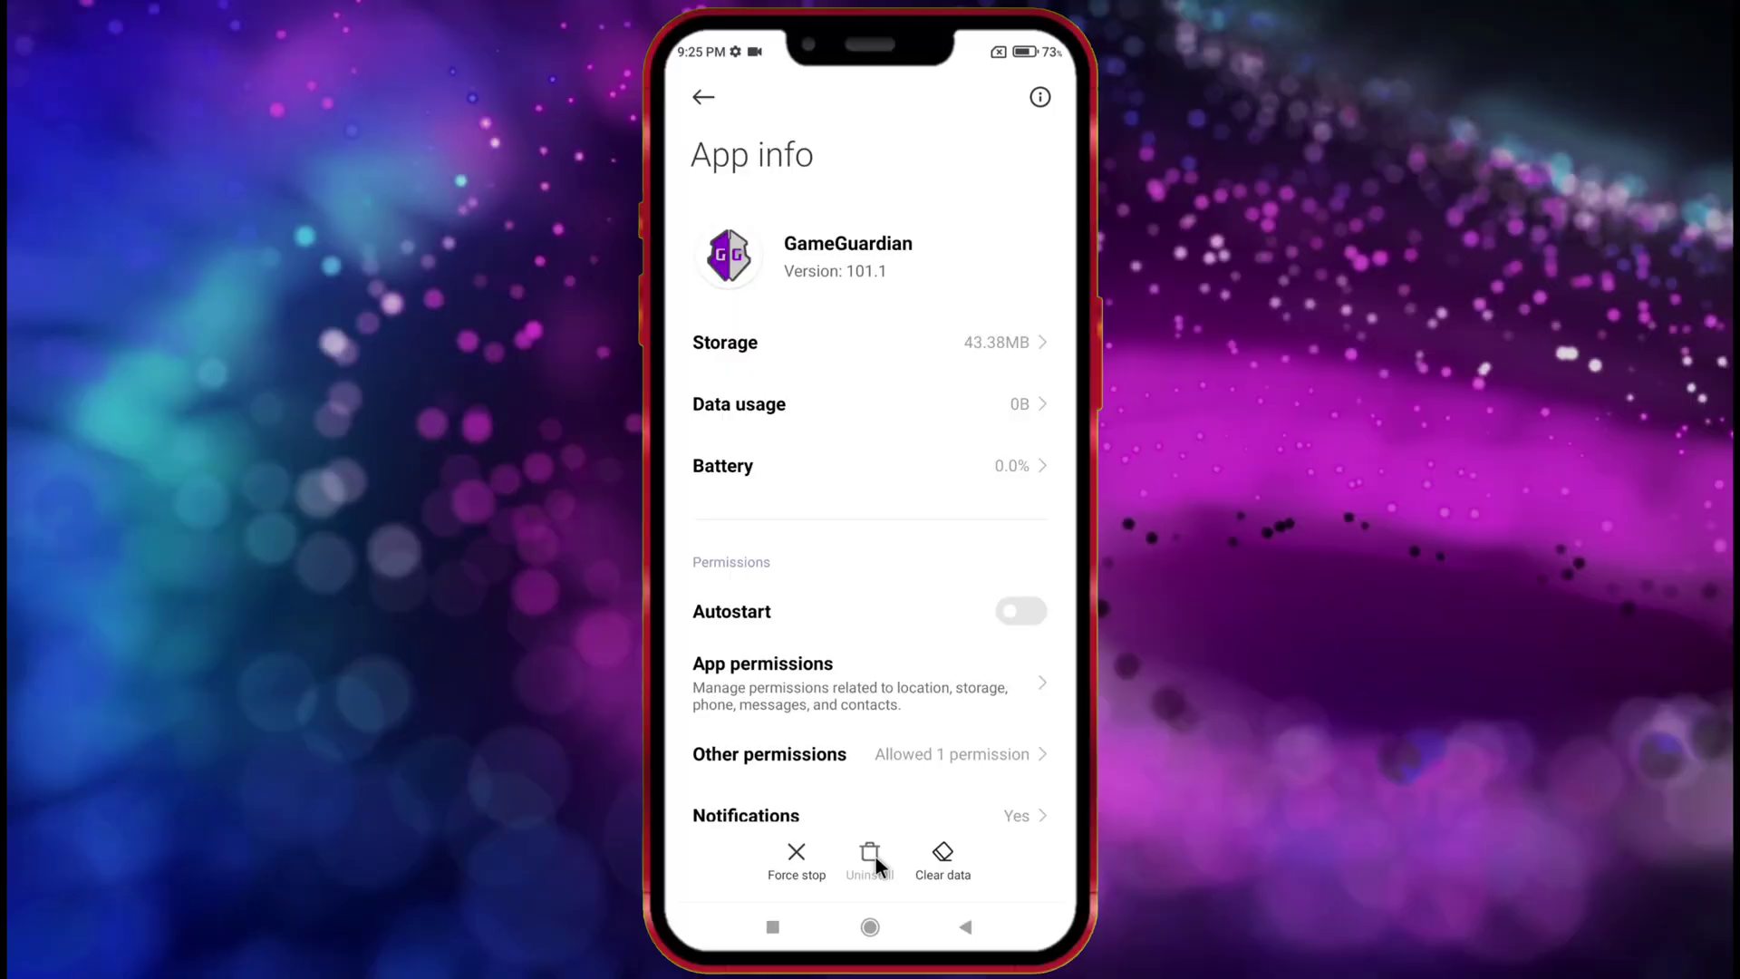
pyautogui.click(875, 857)
pyautogui.click(943, 849)
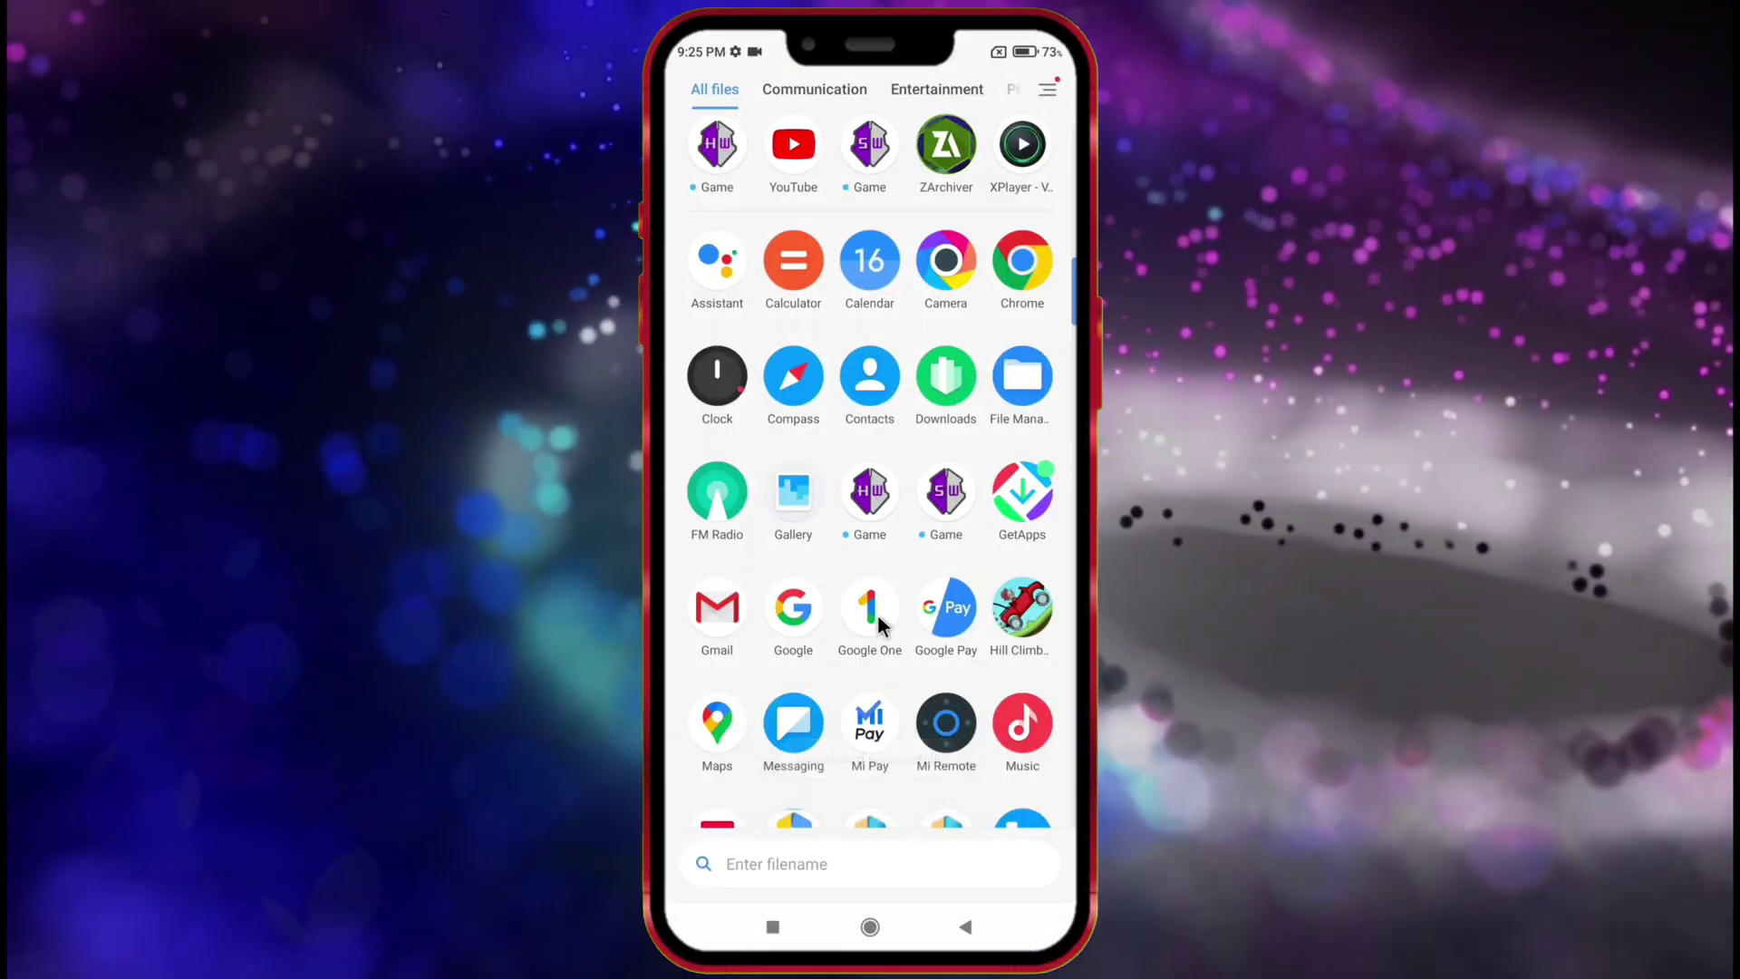
pyautogui.scroll(-3, 876, 620)
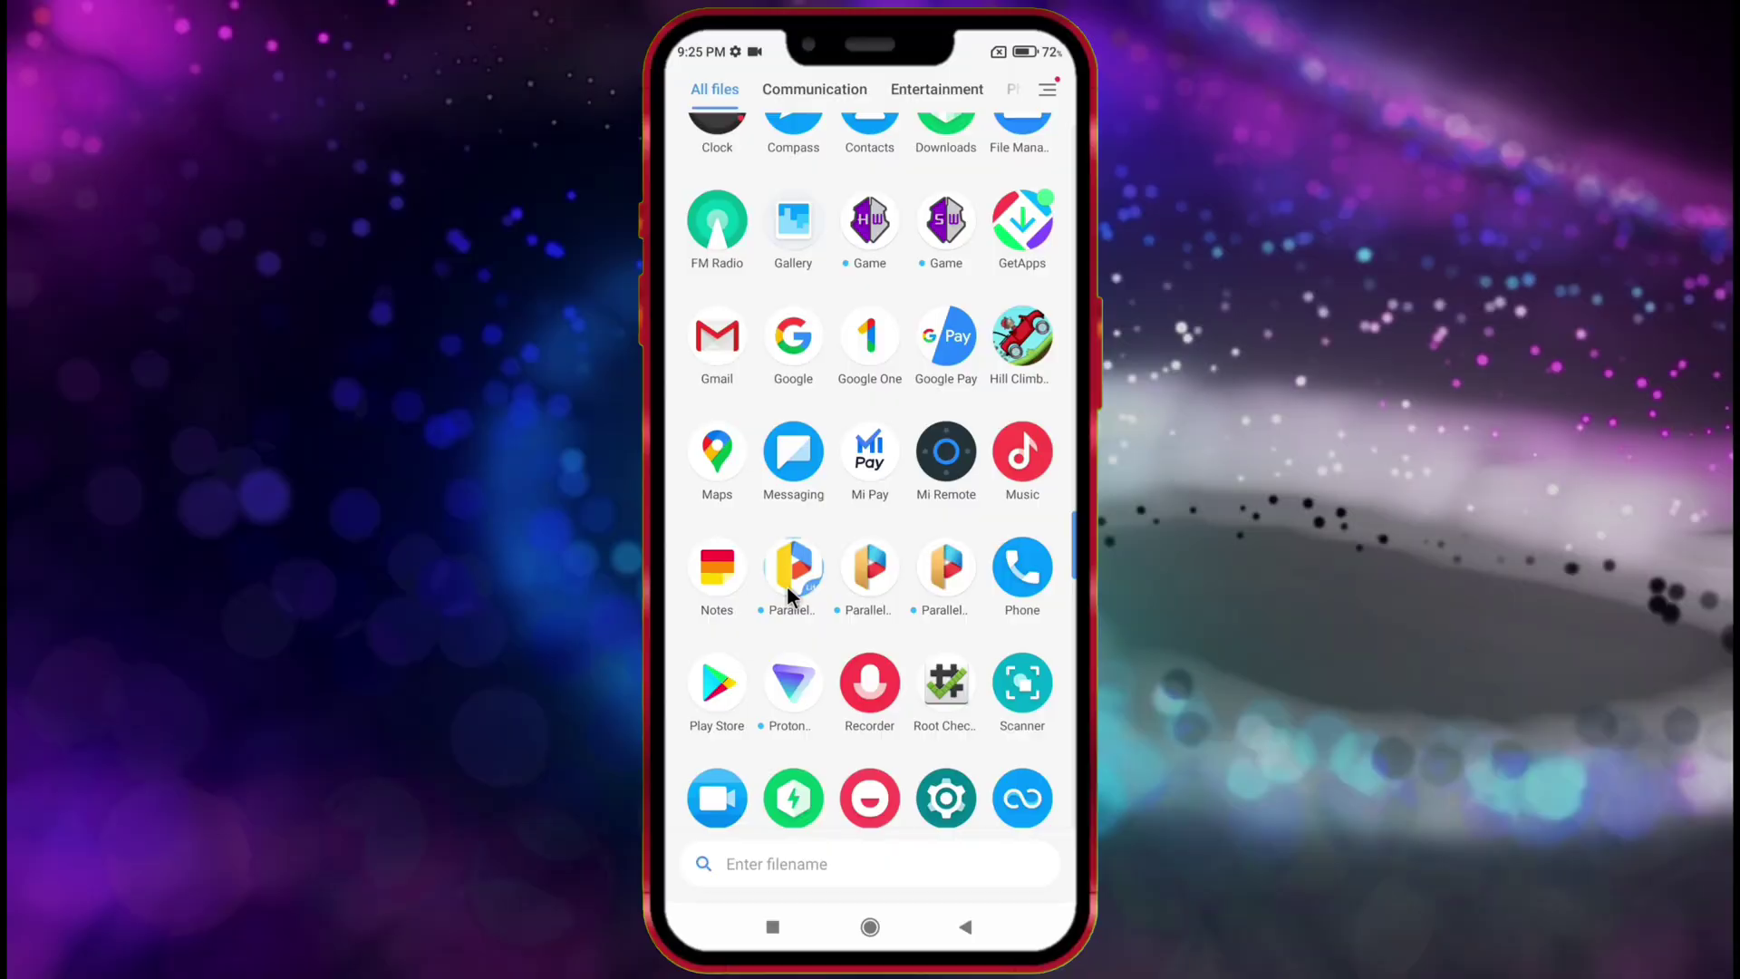
# Launch Parallel Space Lite, agree to its terms, and allow location, phone and storage access.
pyautogui.click(788, 581)
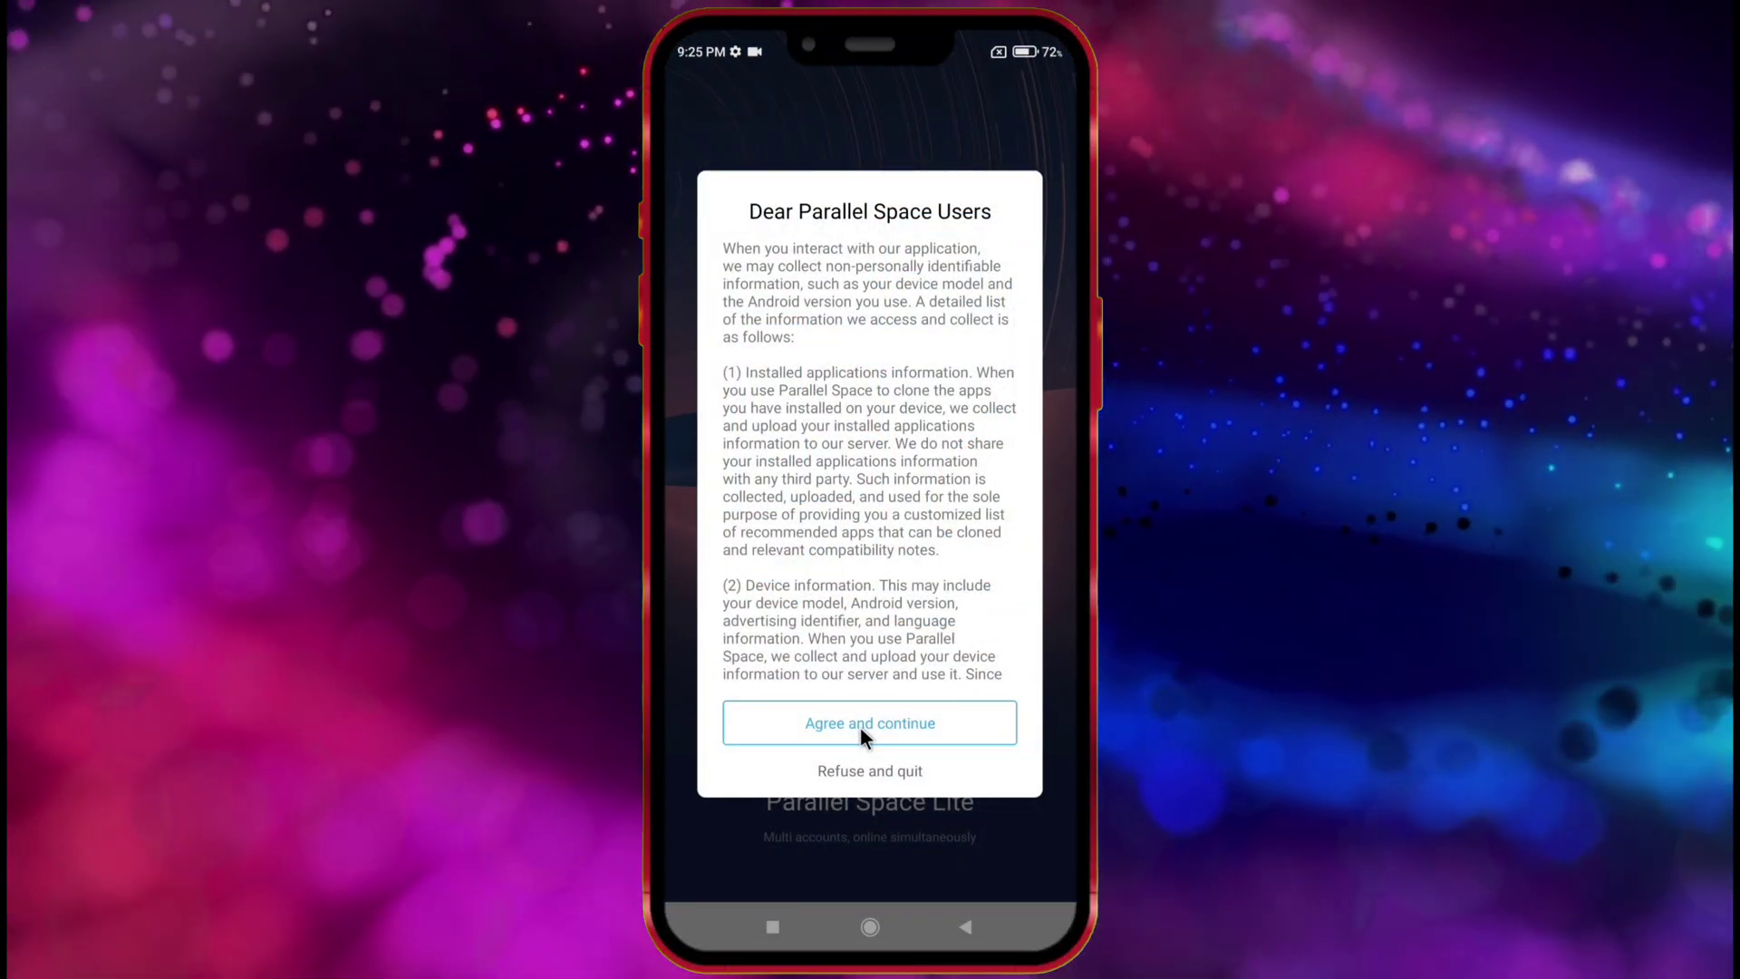
pyautogui.click(860, 726)
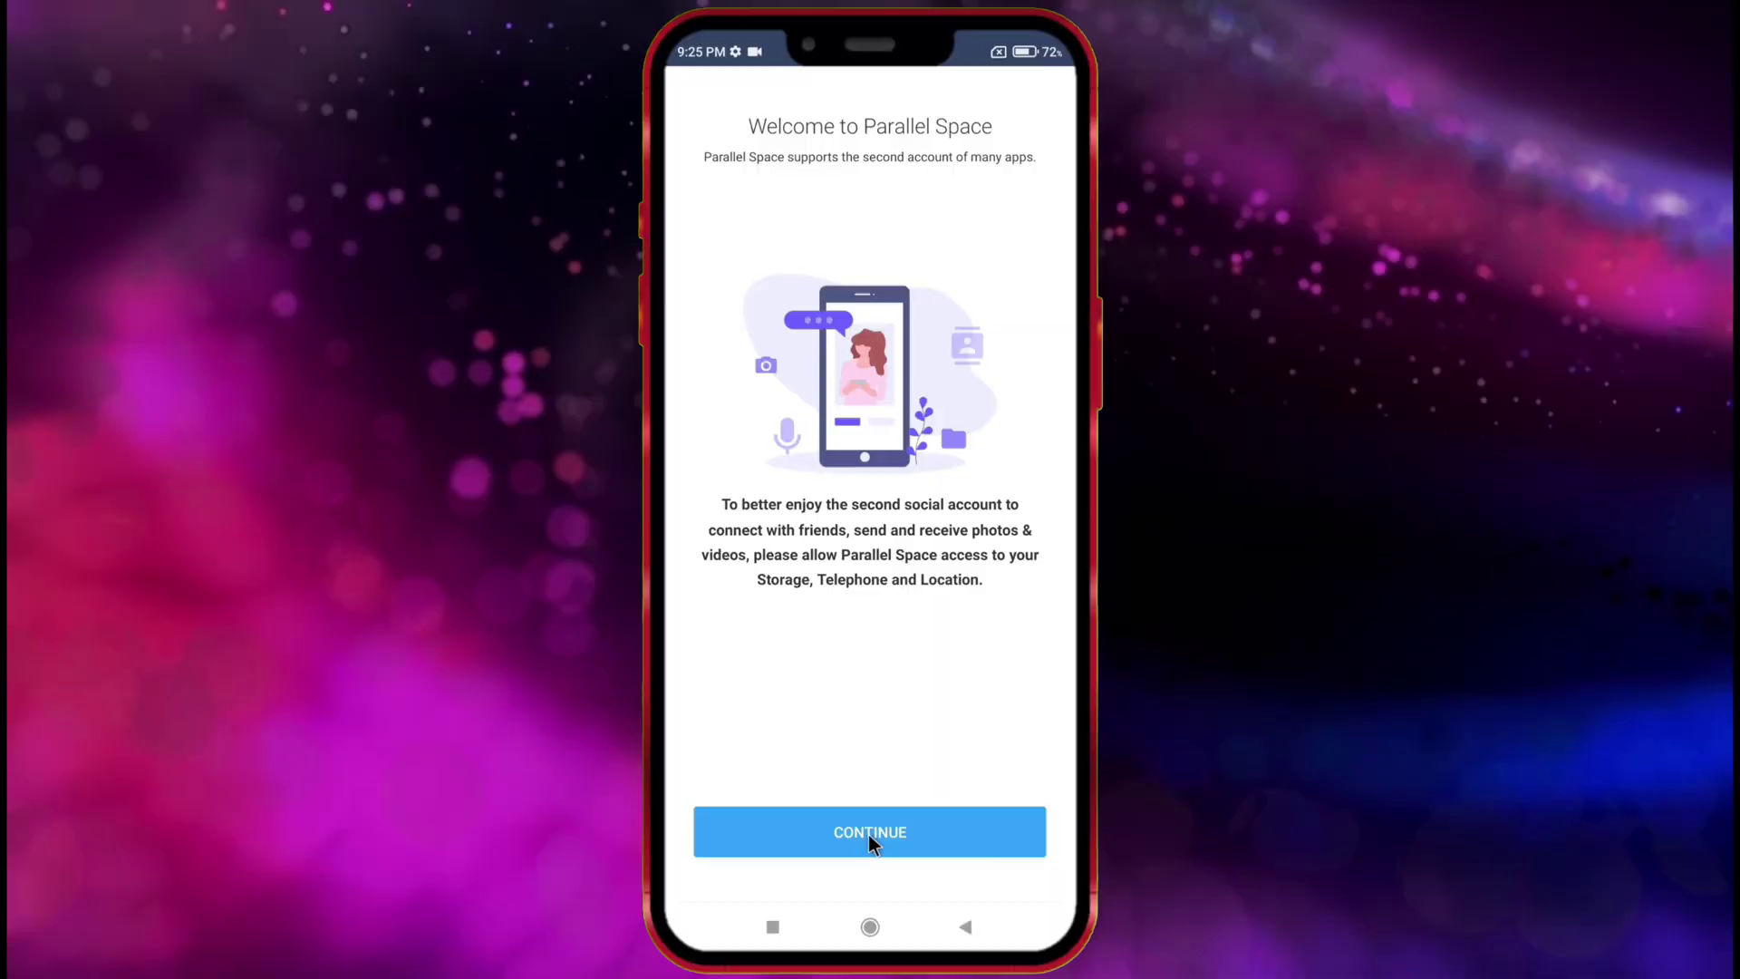
pyautogui.click(869, 833)
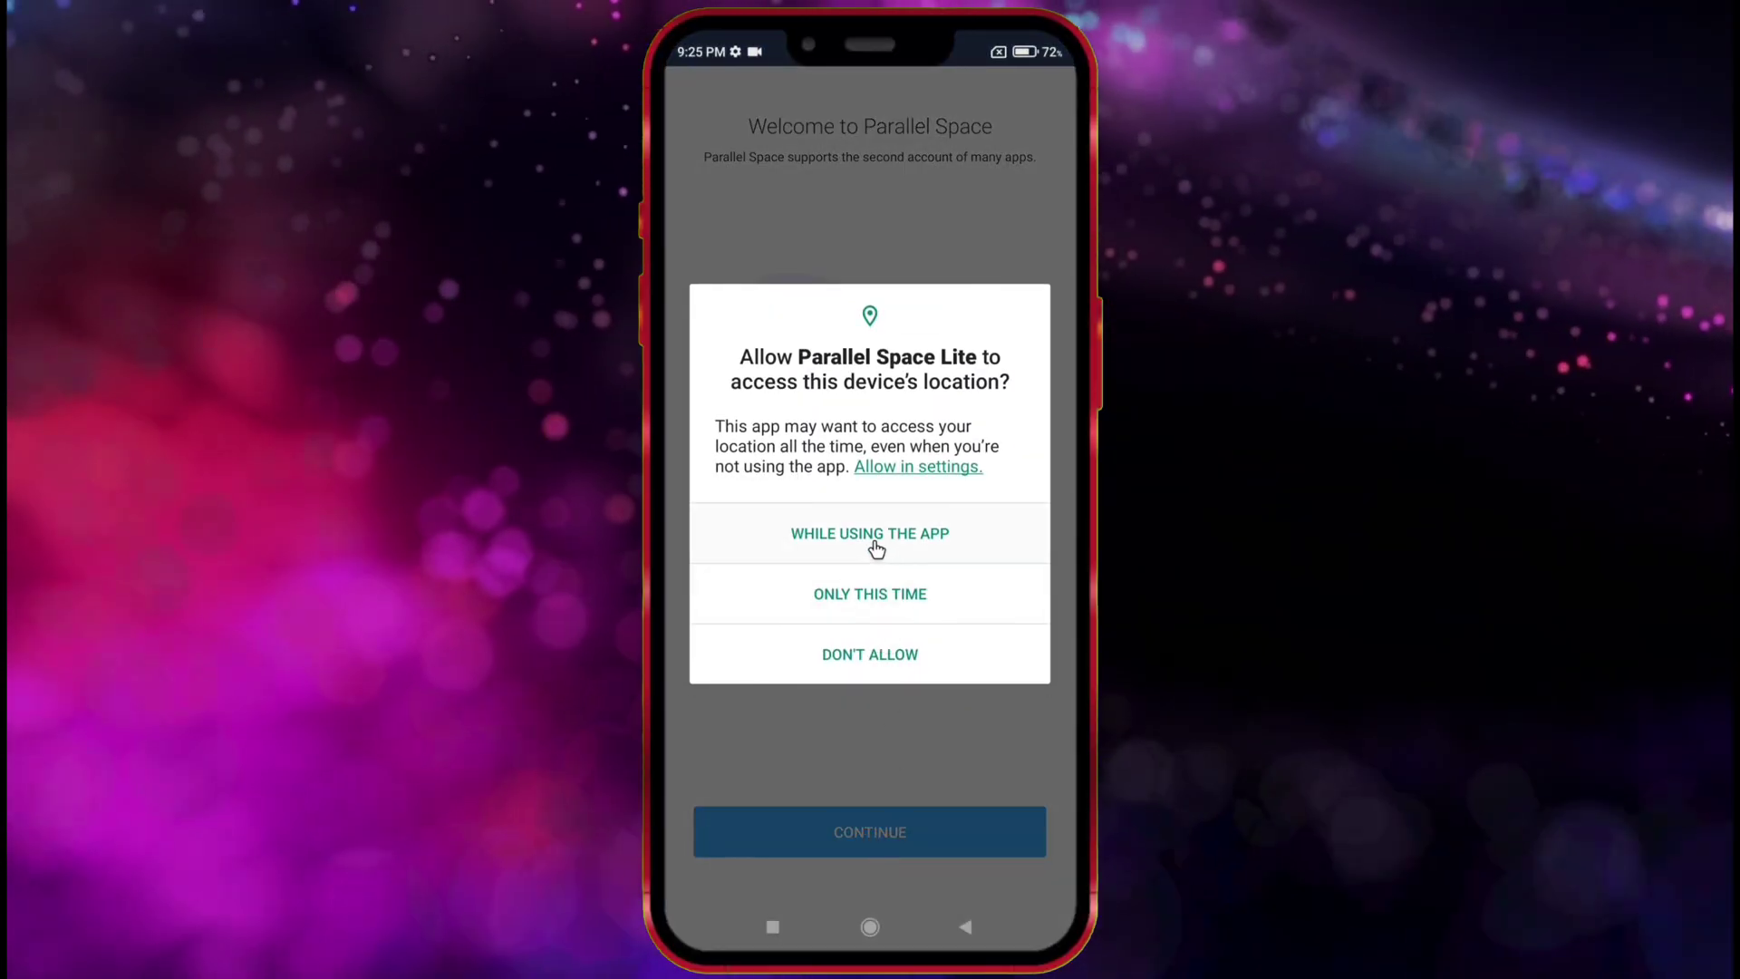
pyautogui.click(876, 541)
pyautogui.click(874, 537)
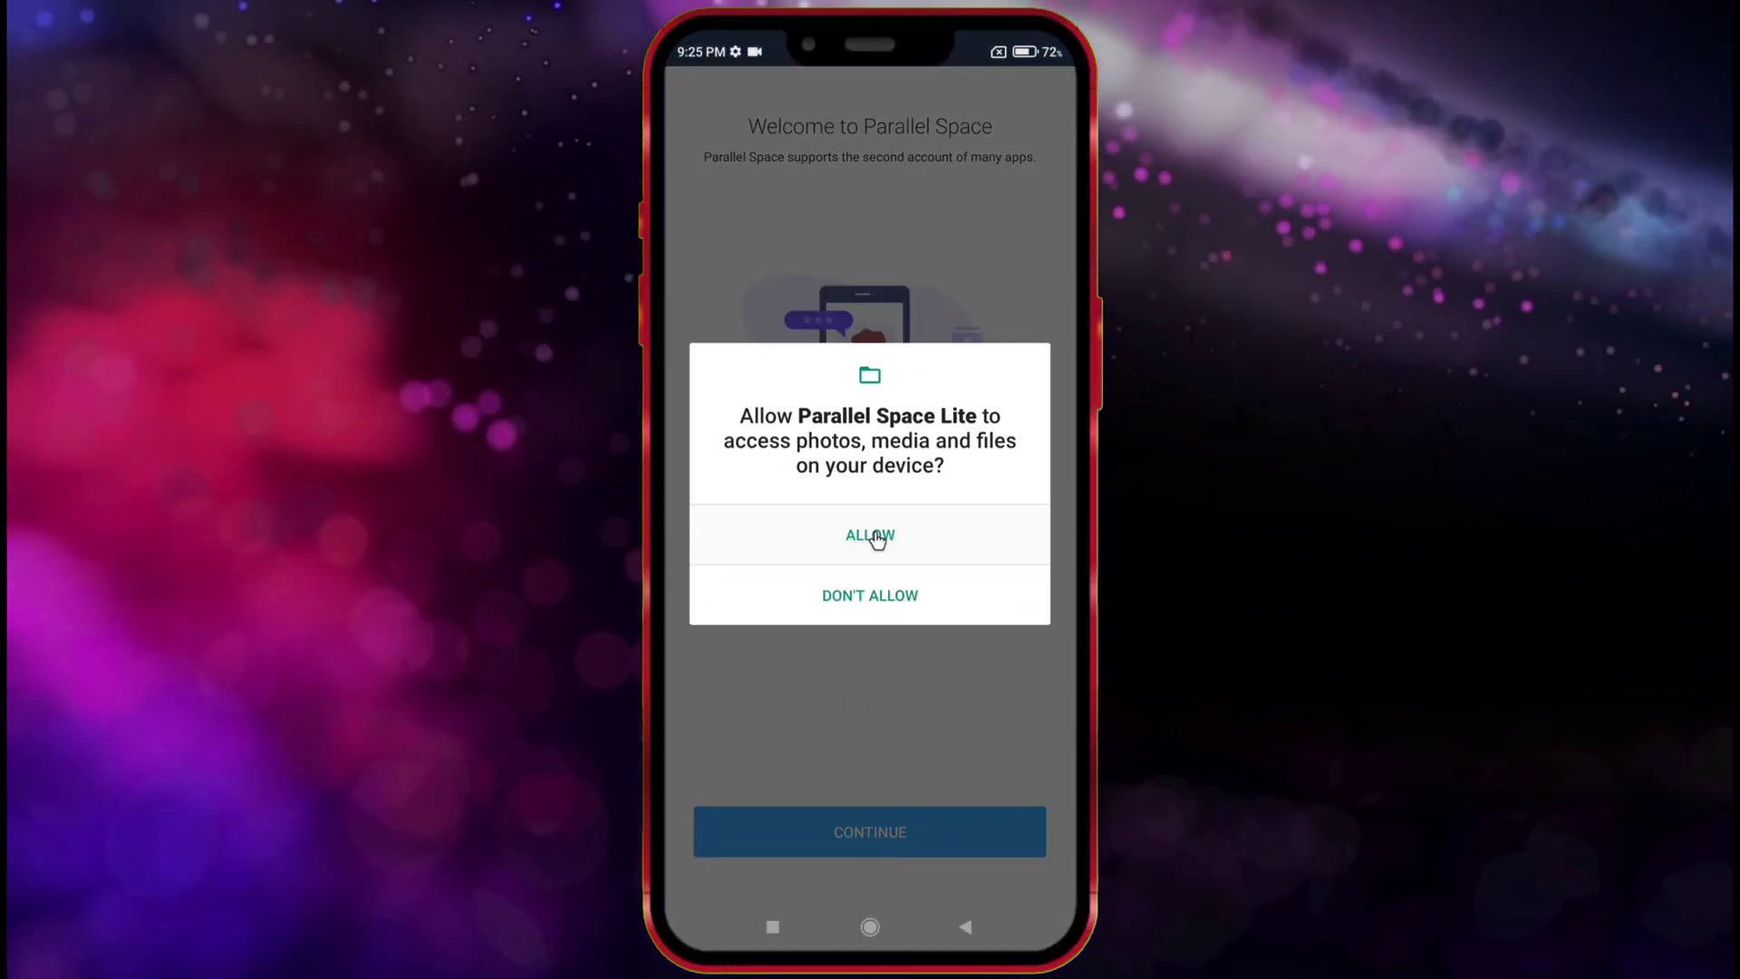
pyautogui.click(875, 540)
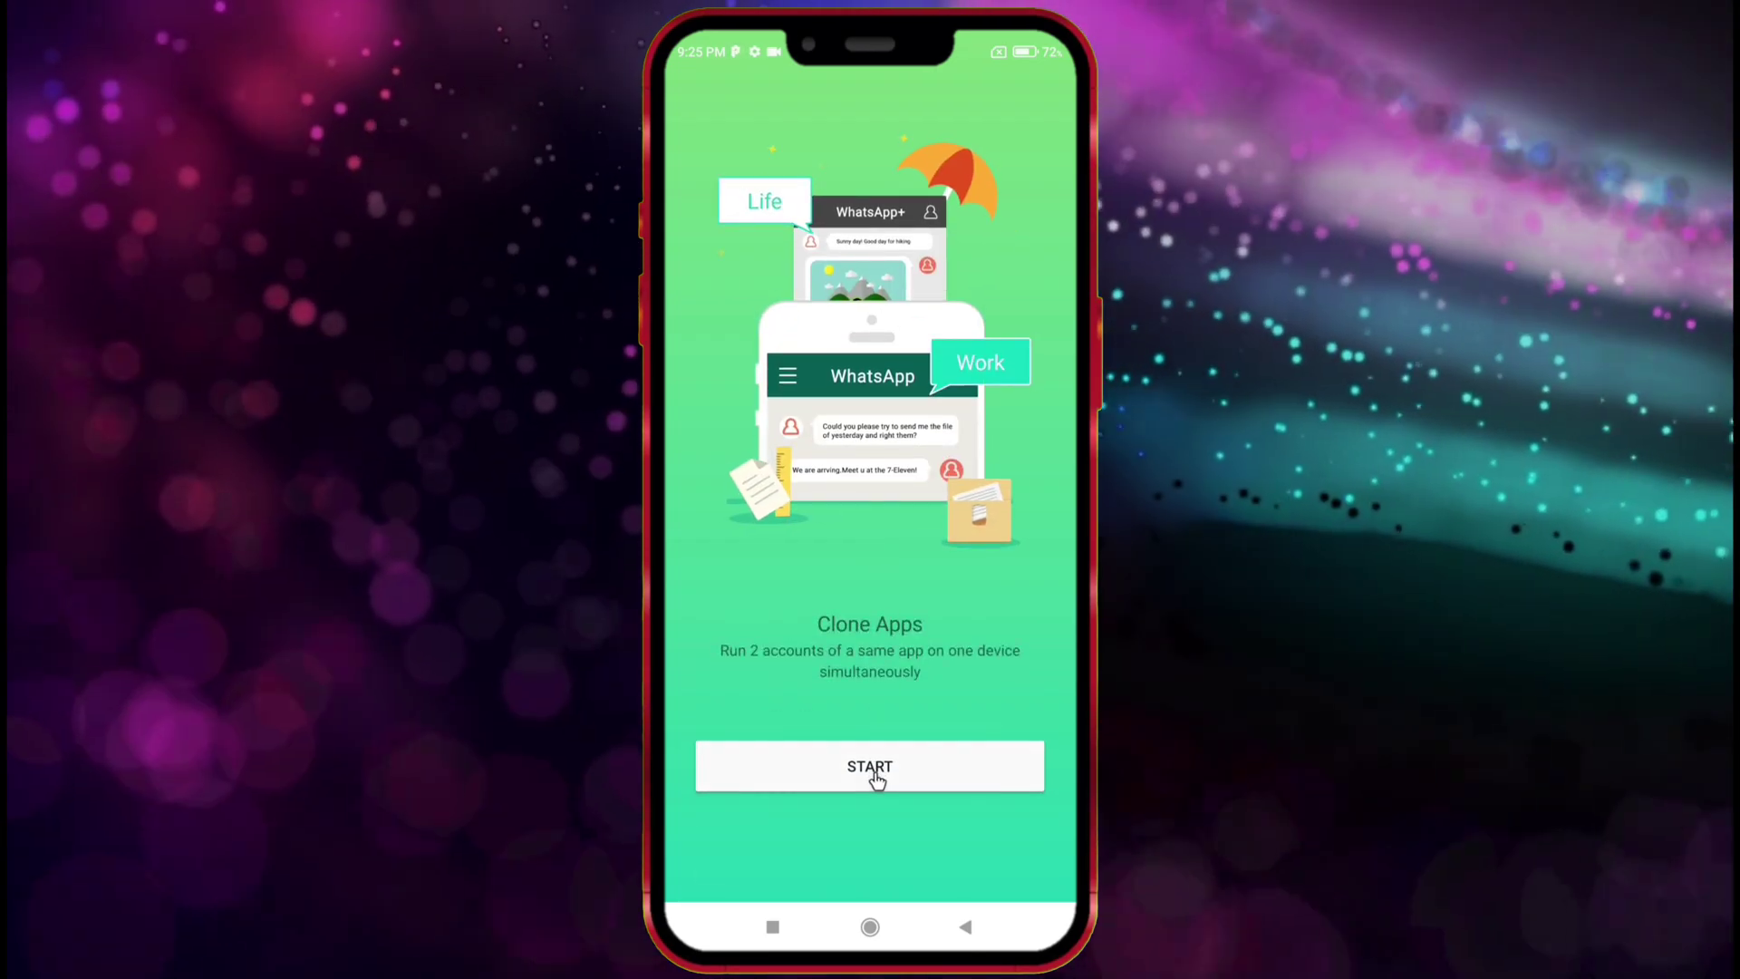
# Clone Telegram, accept crash-log collection, and dismiss the Guanyin Lite profile popup.
pyautogui.click(875, 775)
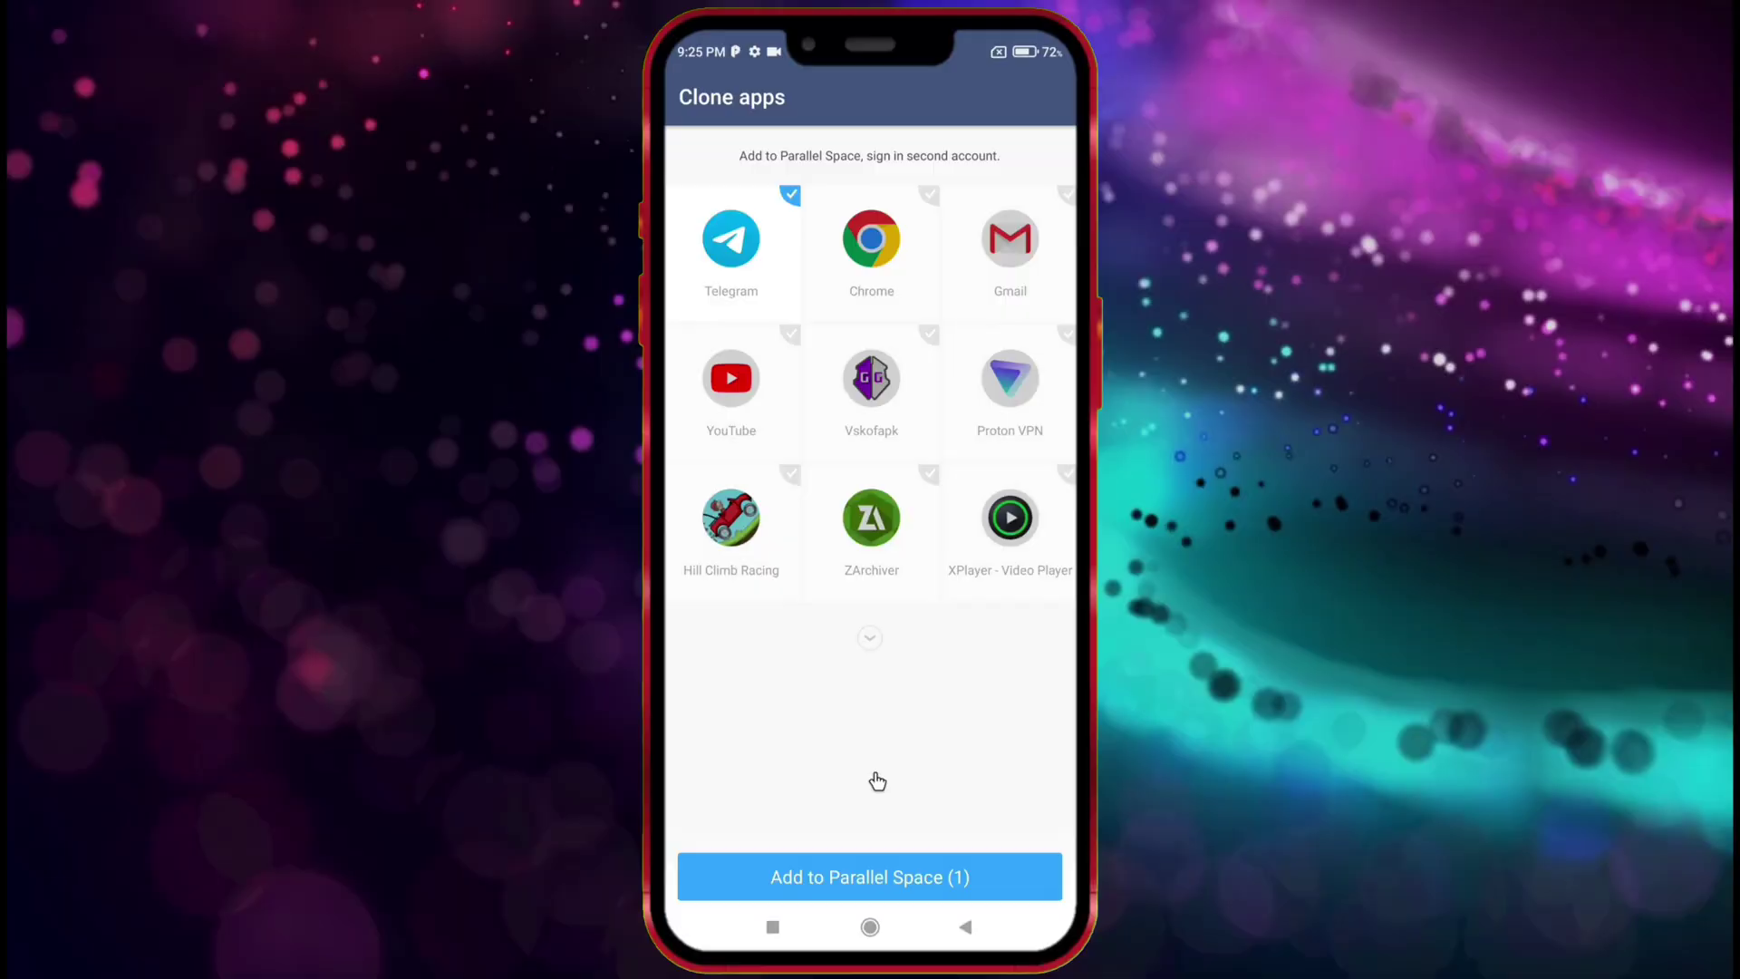
pyautogui.click(870, 859)
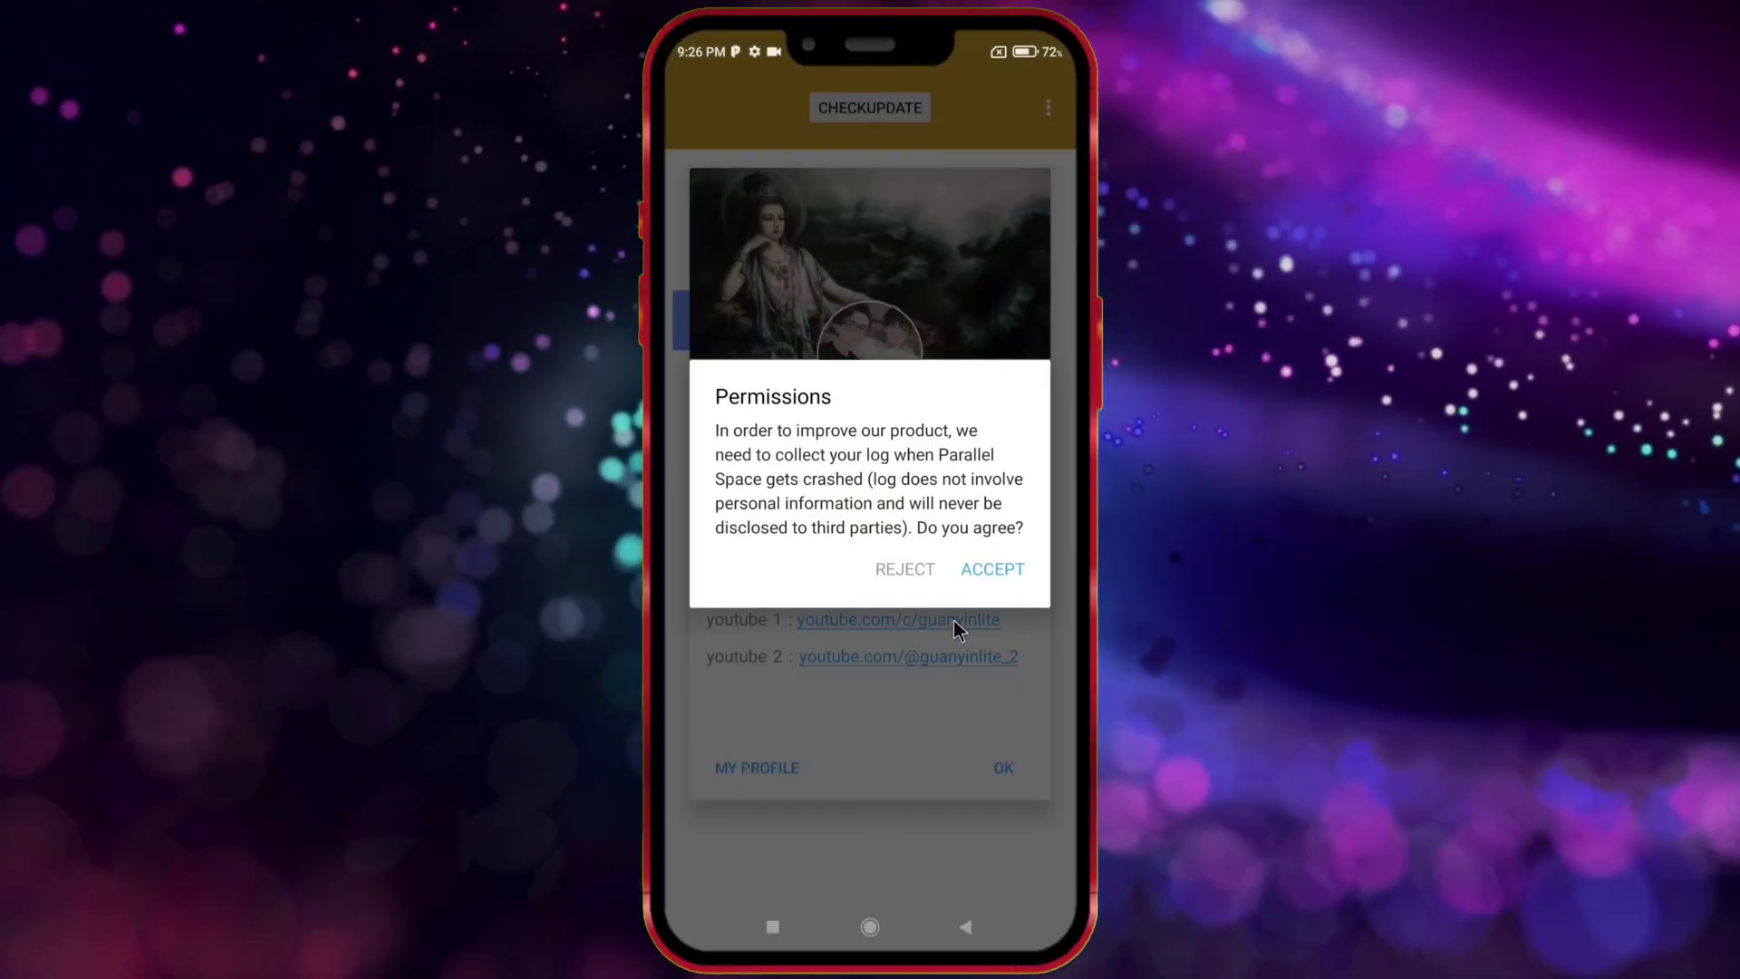
pyautogui.click(989, 568)
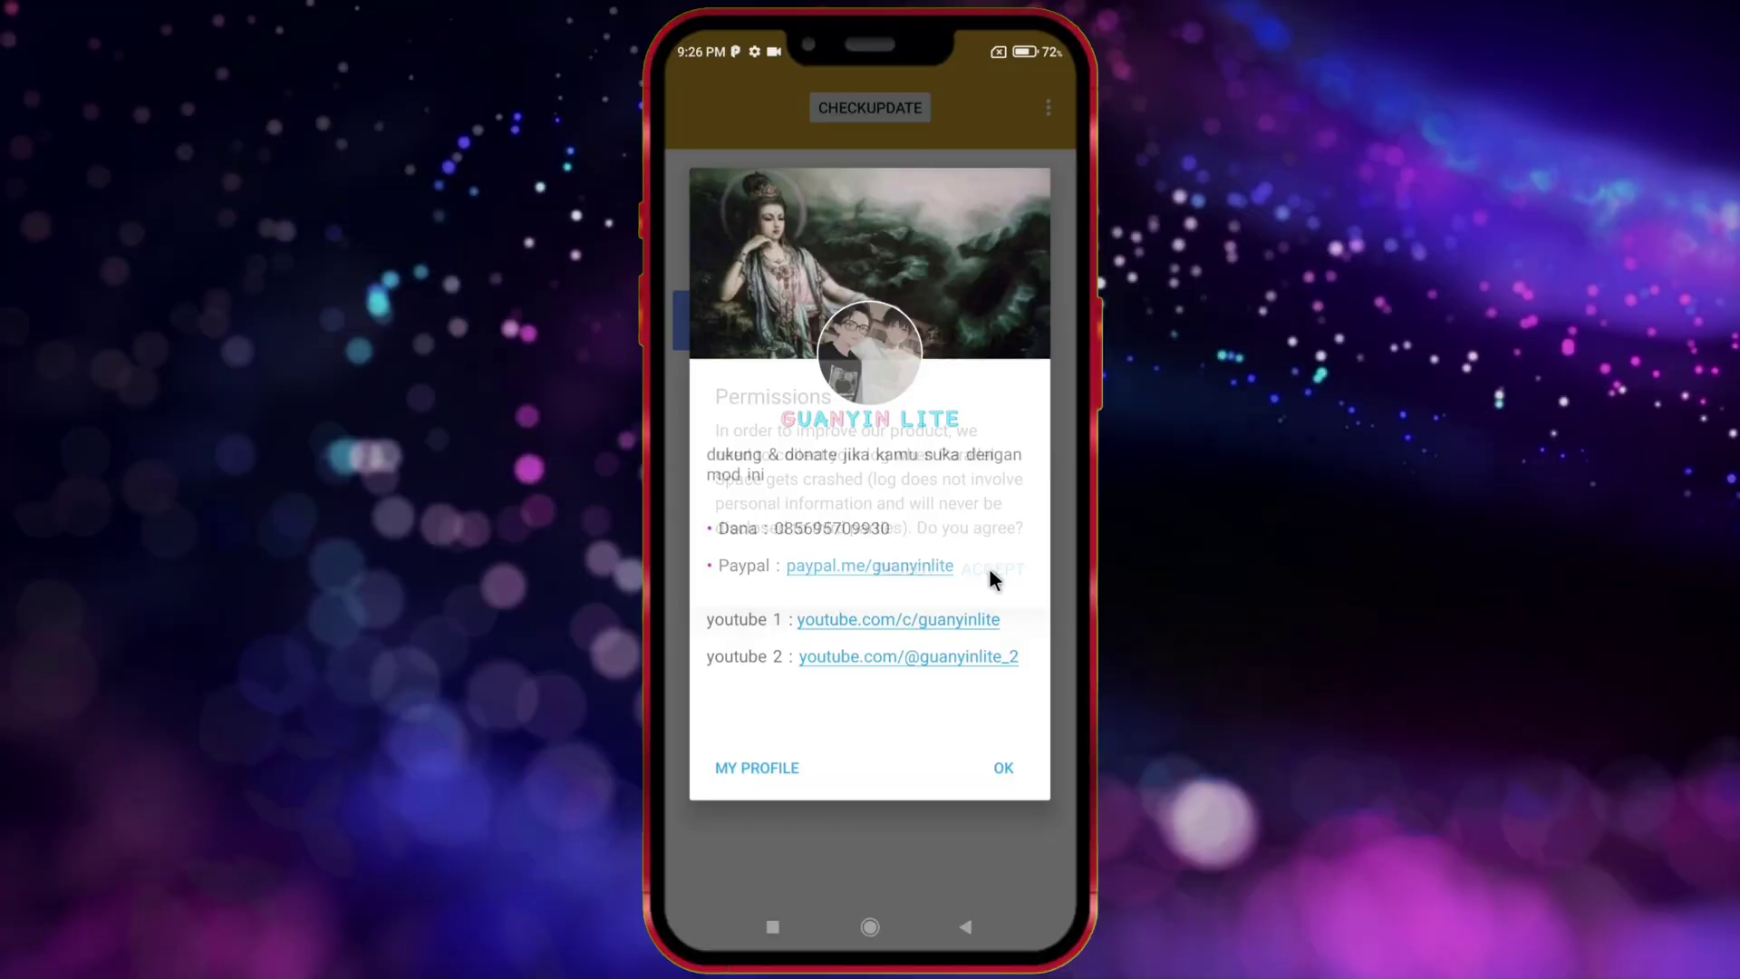
pyautogui.click(976, 765)
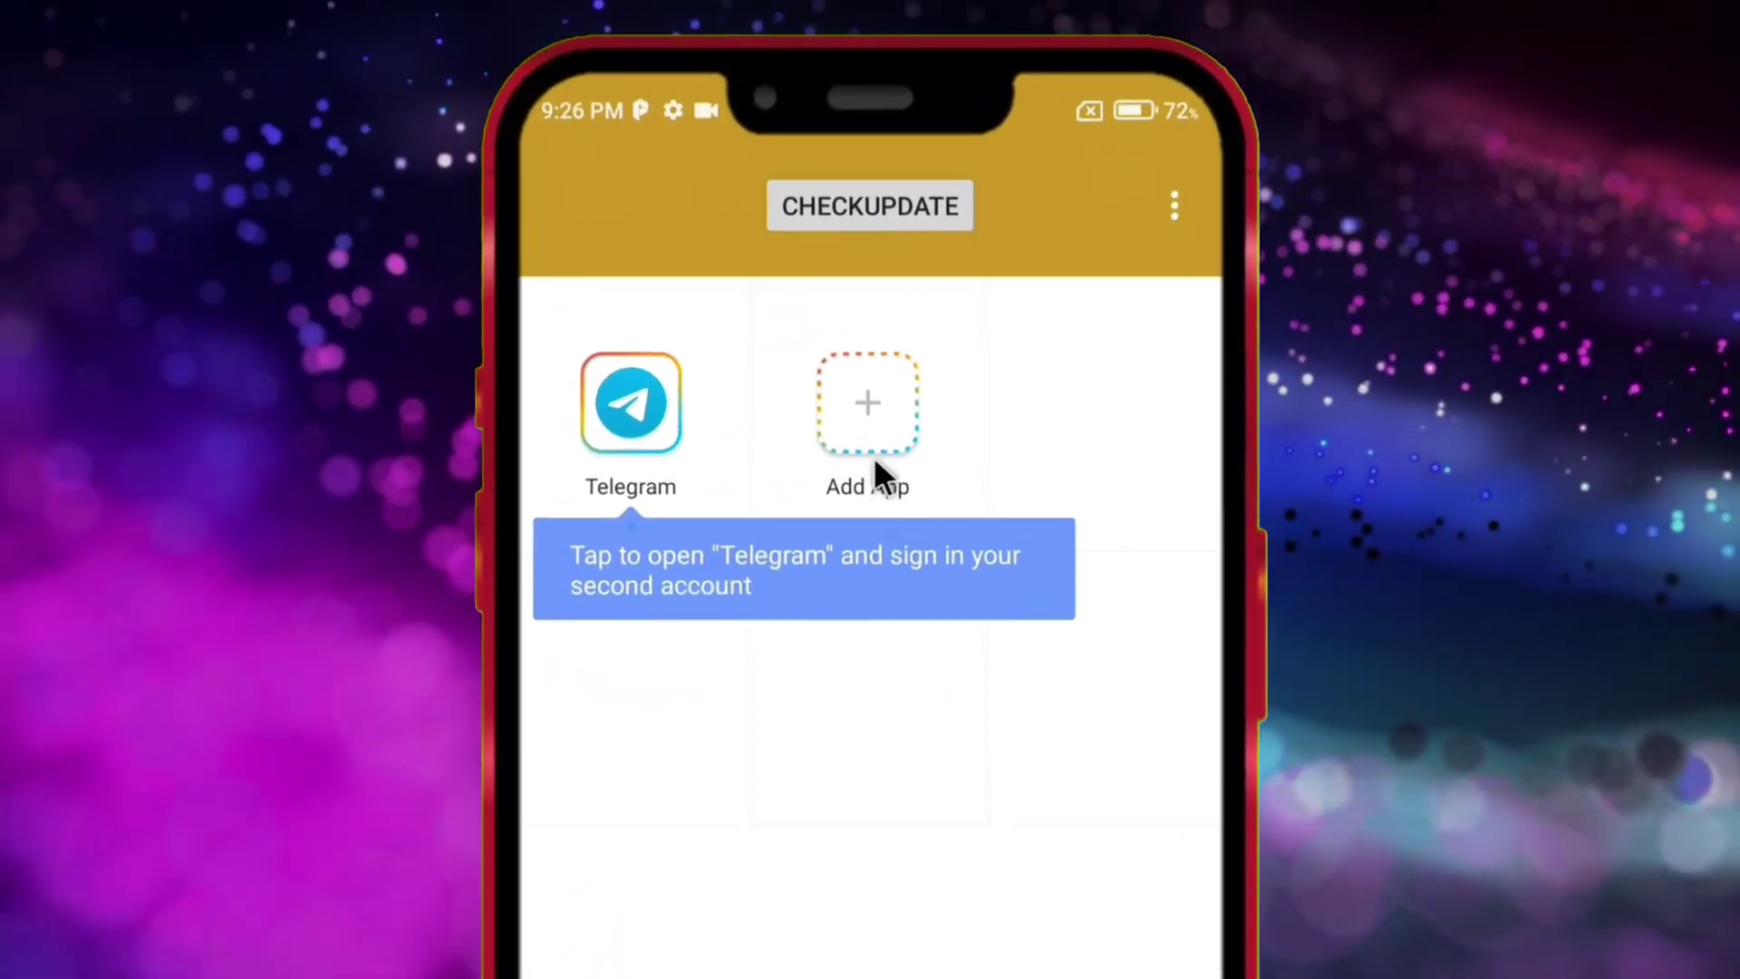
# Clone Vskofapk and Hill Climb Racing into Parallel Space, leaving Chrome unchecked.
pyautogui.click(870, 285)
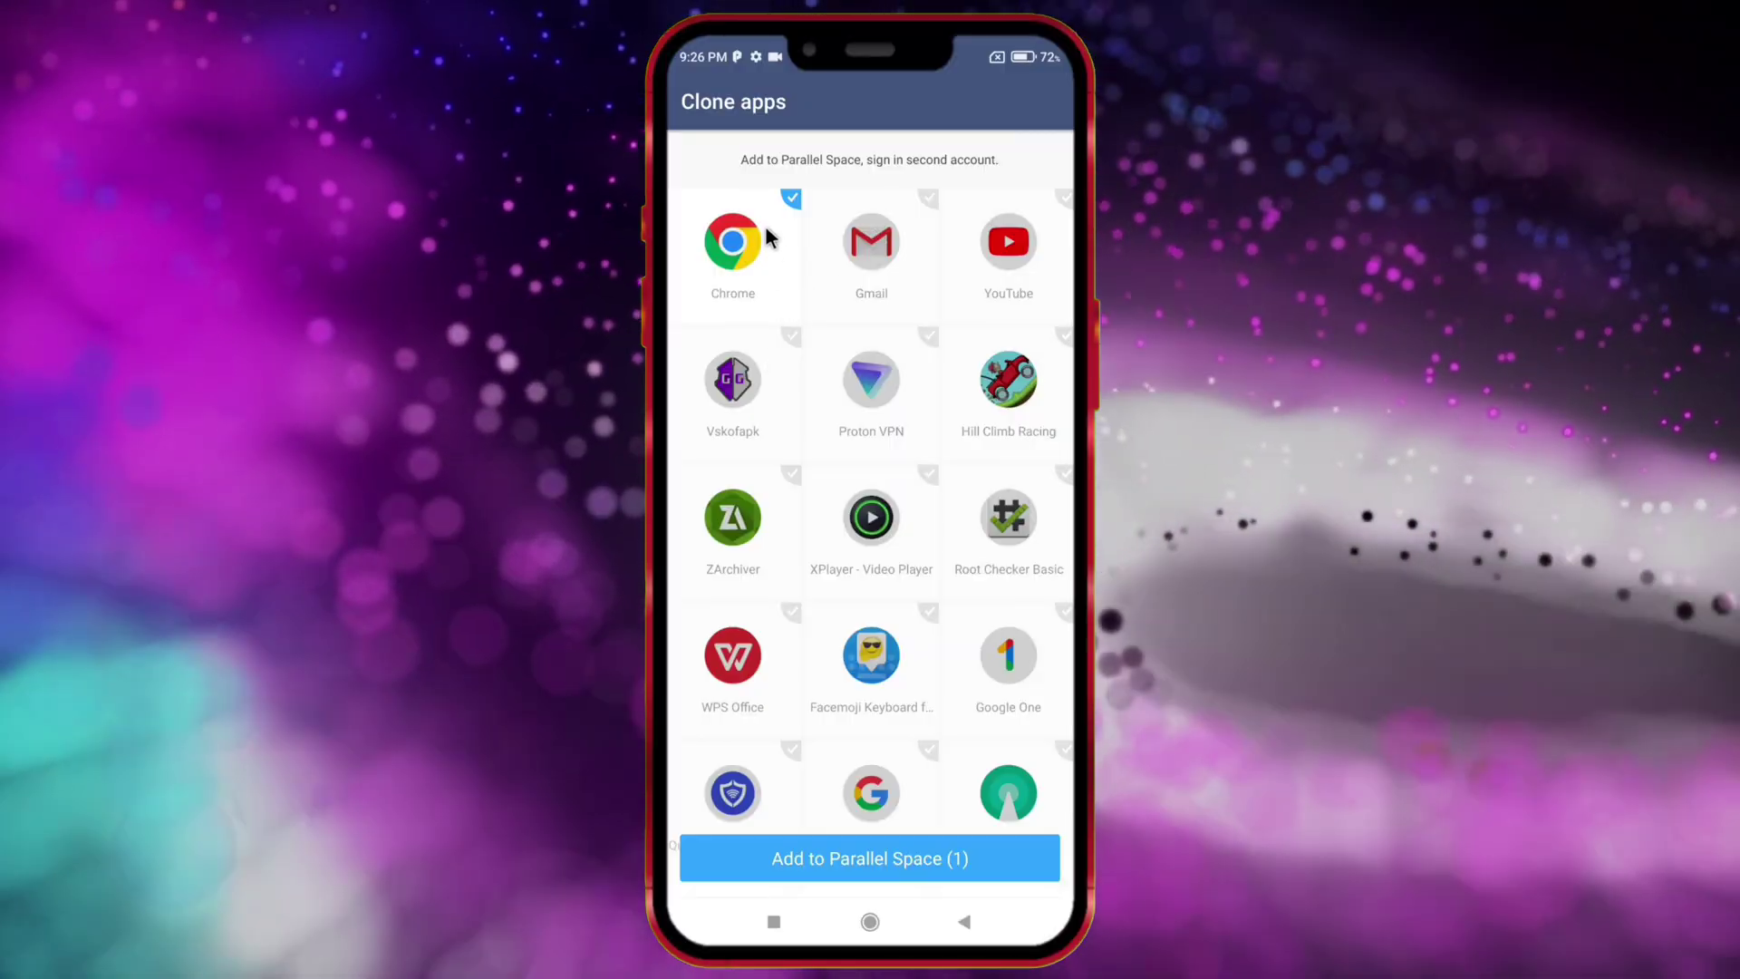
pyautogui.click(767, 239)
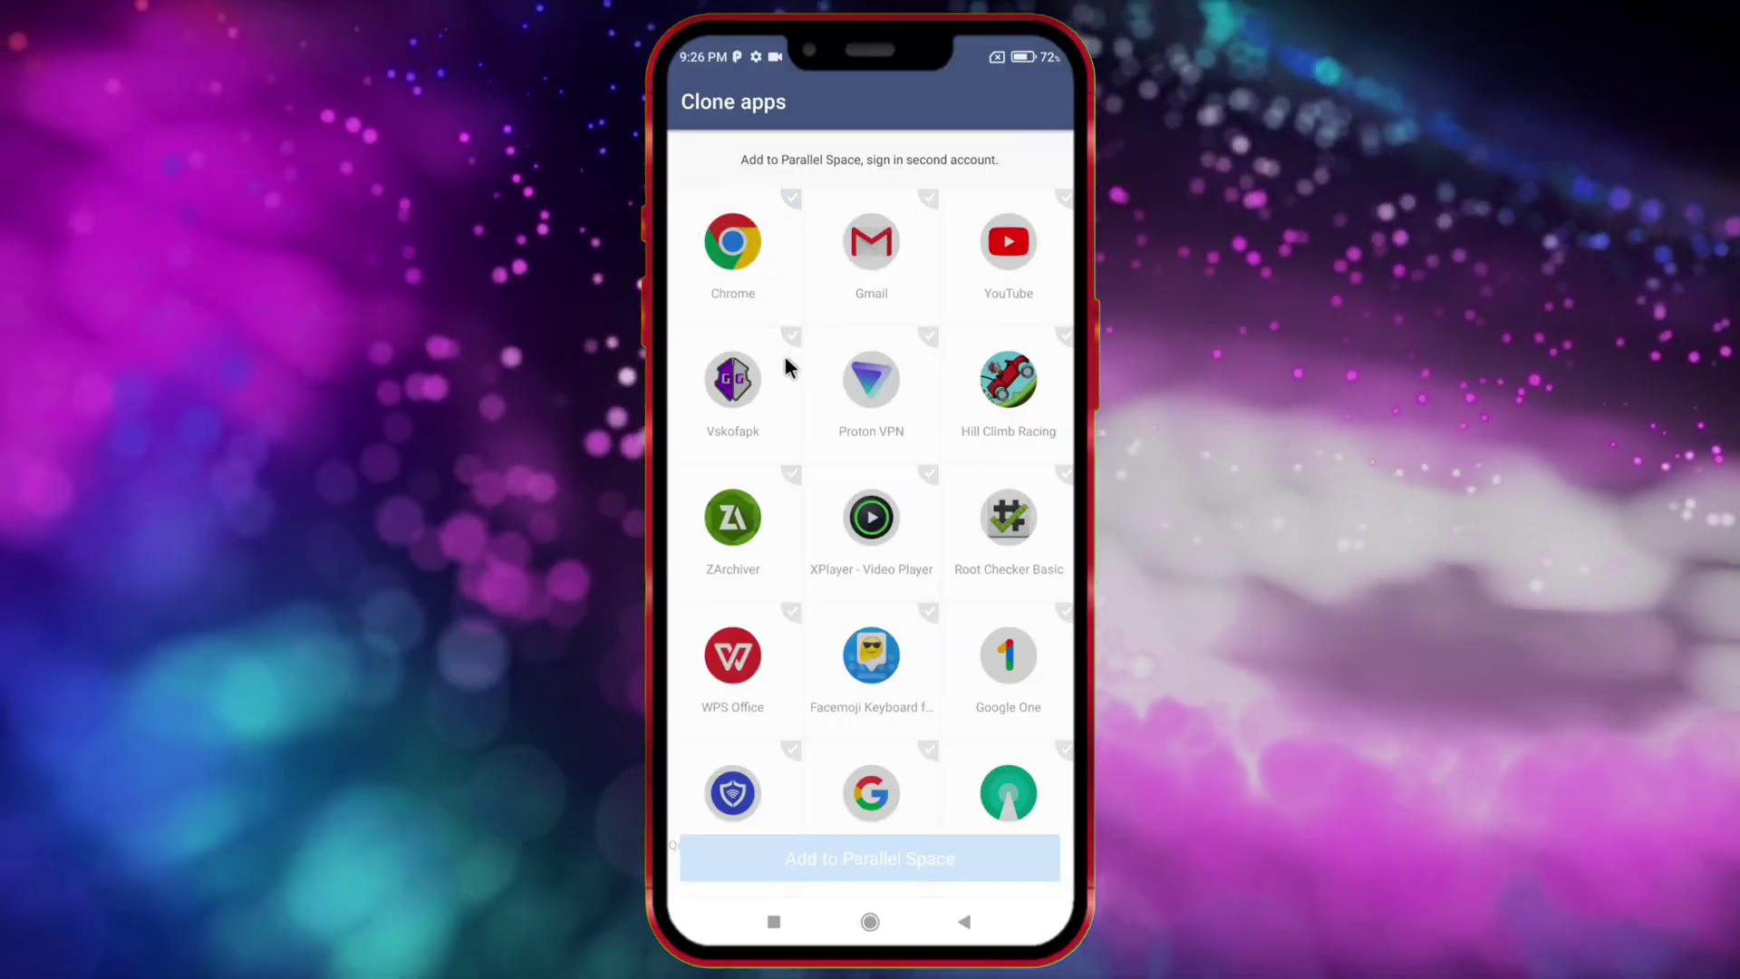
pyautogui.click(786, 360)
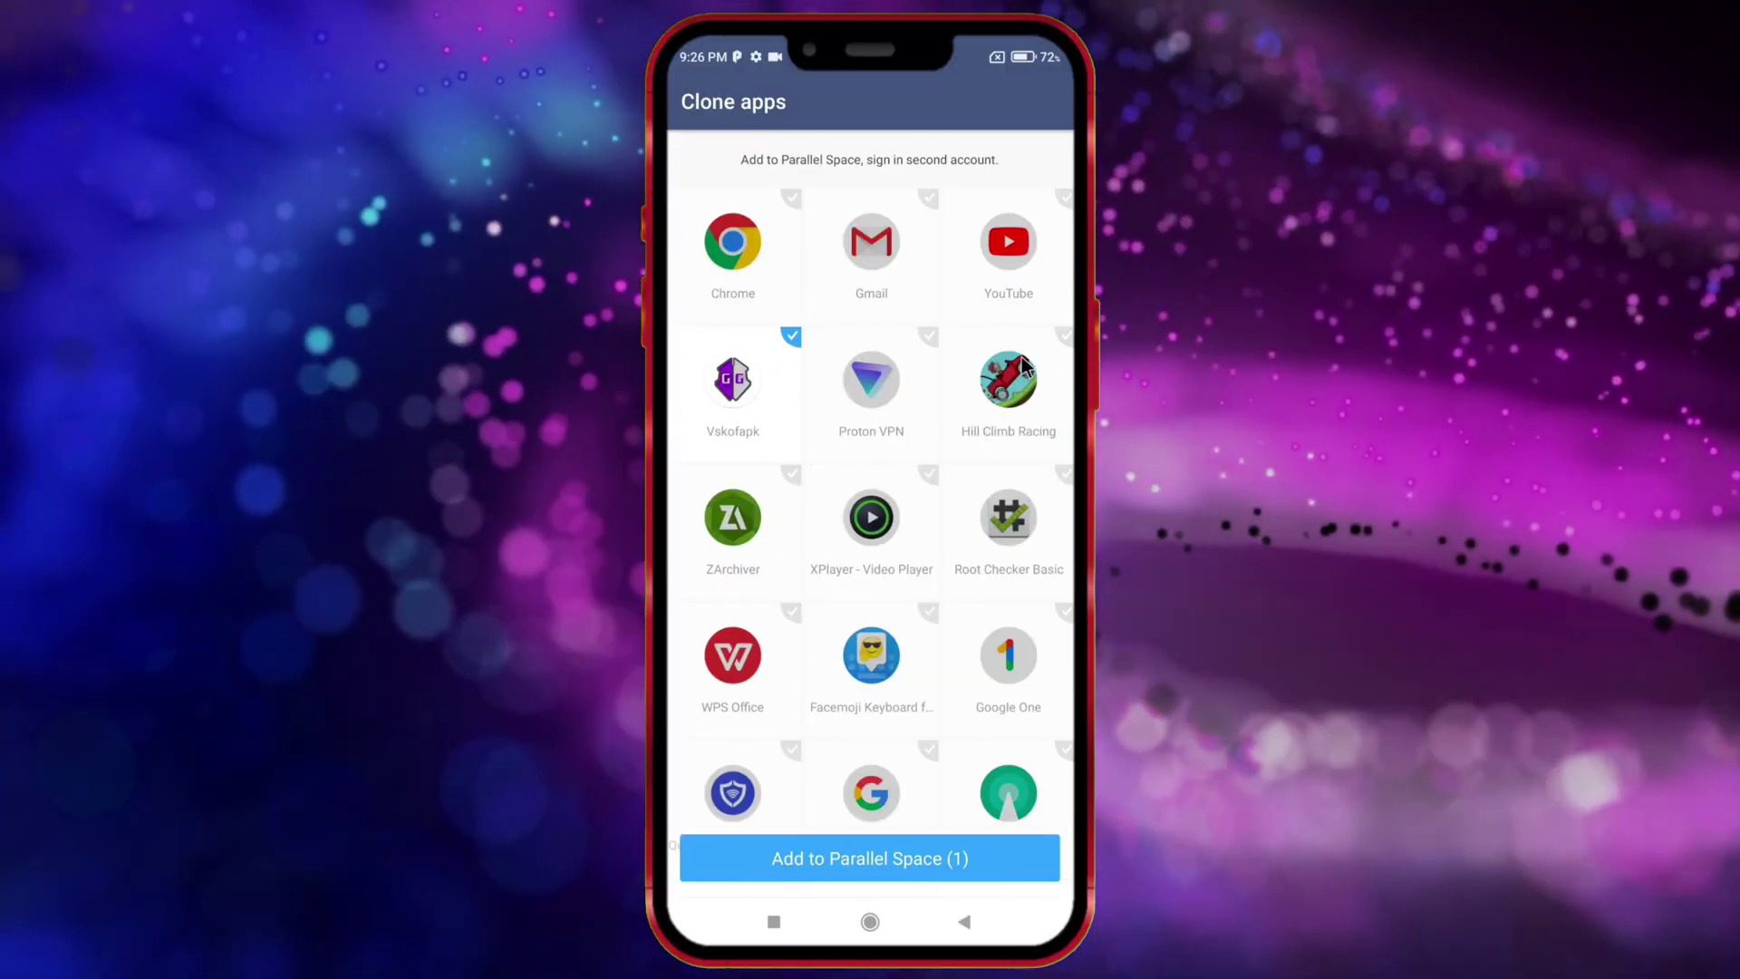
pyautogui.click(1021, 356)
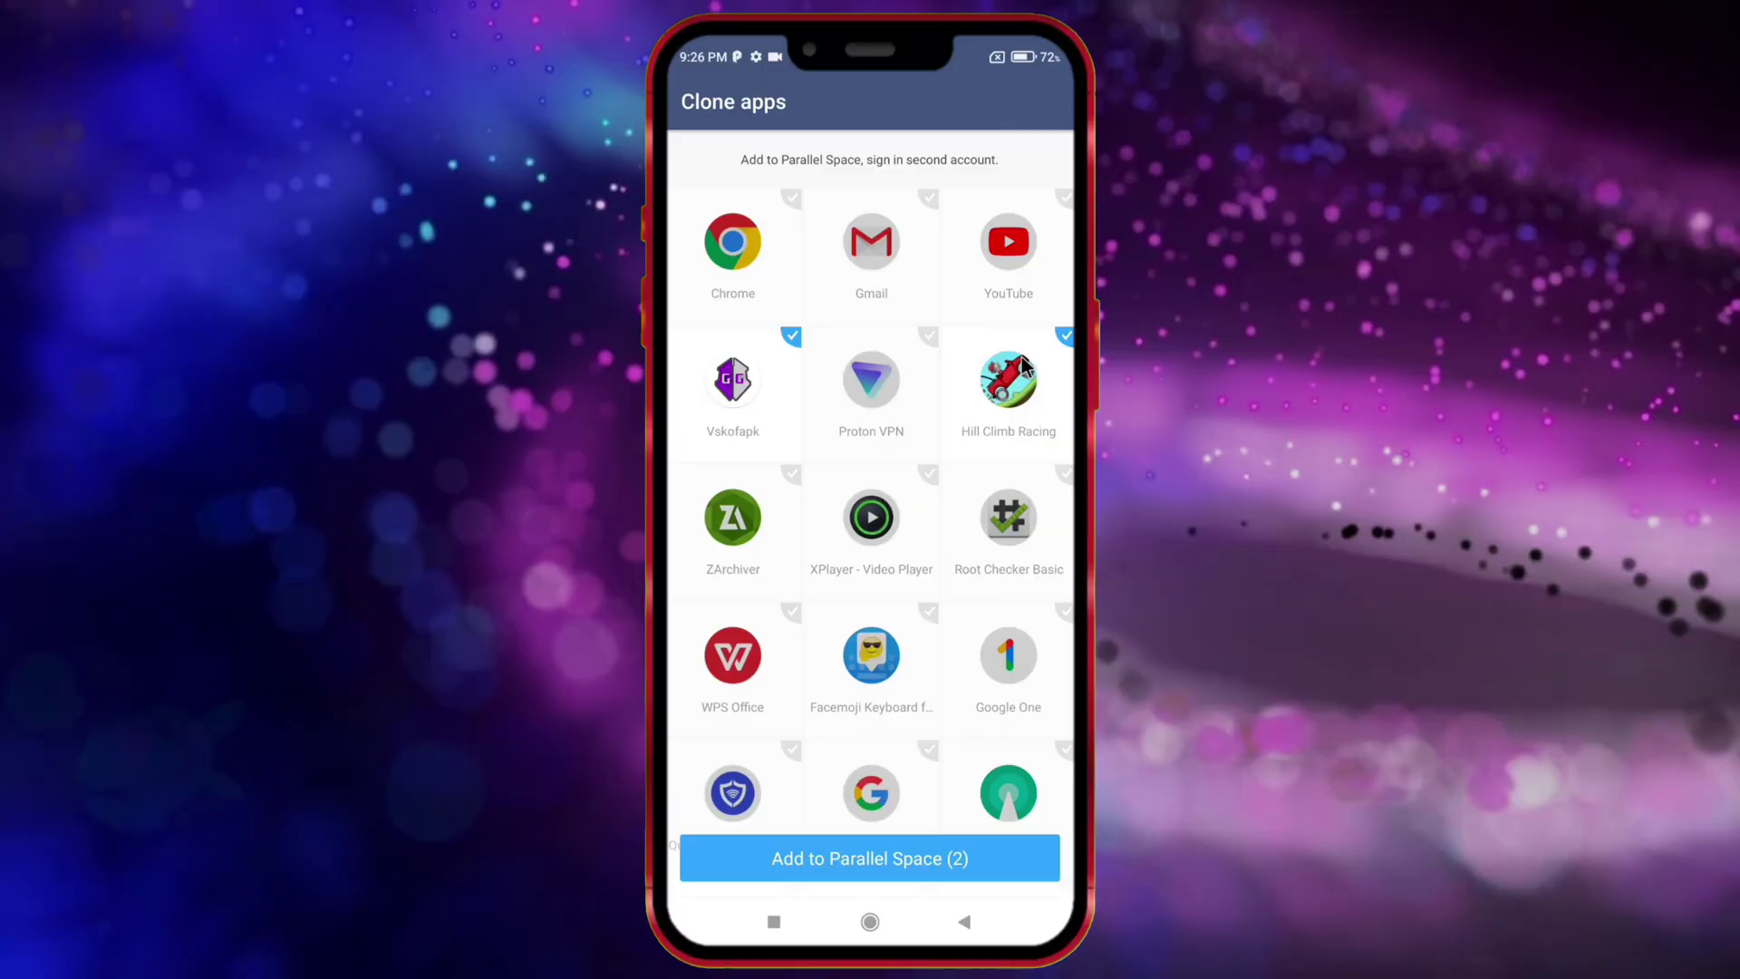
pyautogui.click(921, 857)
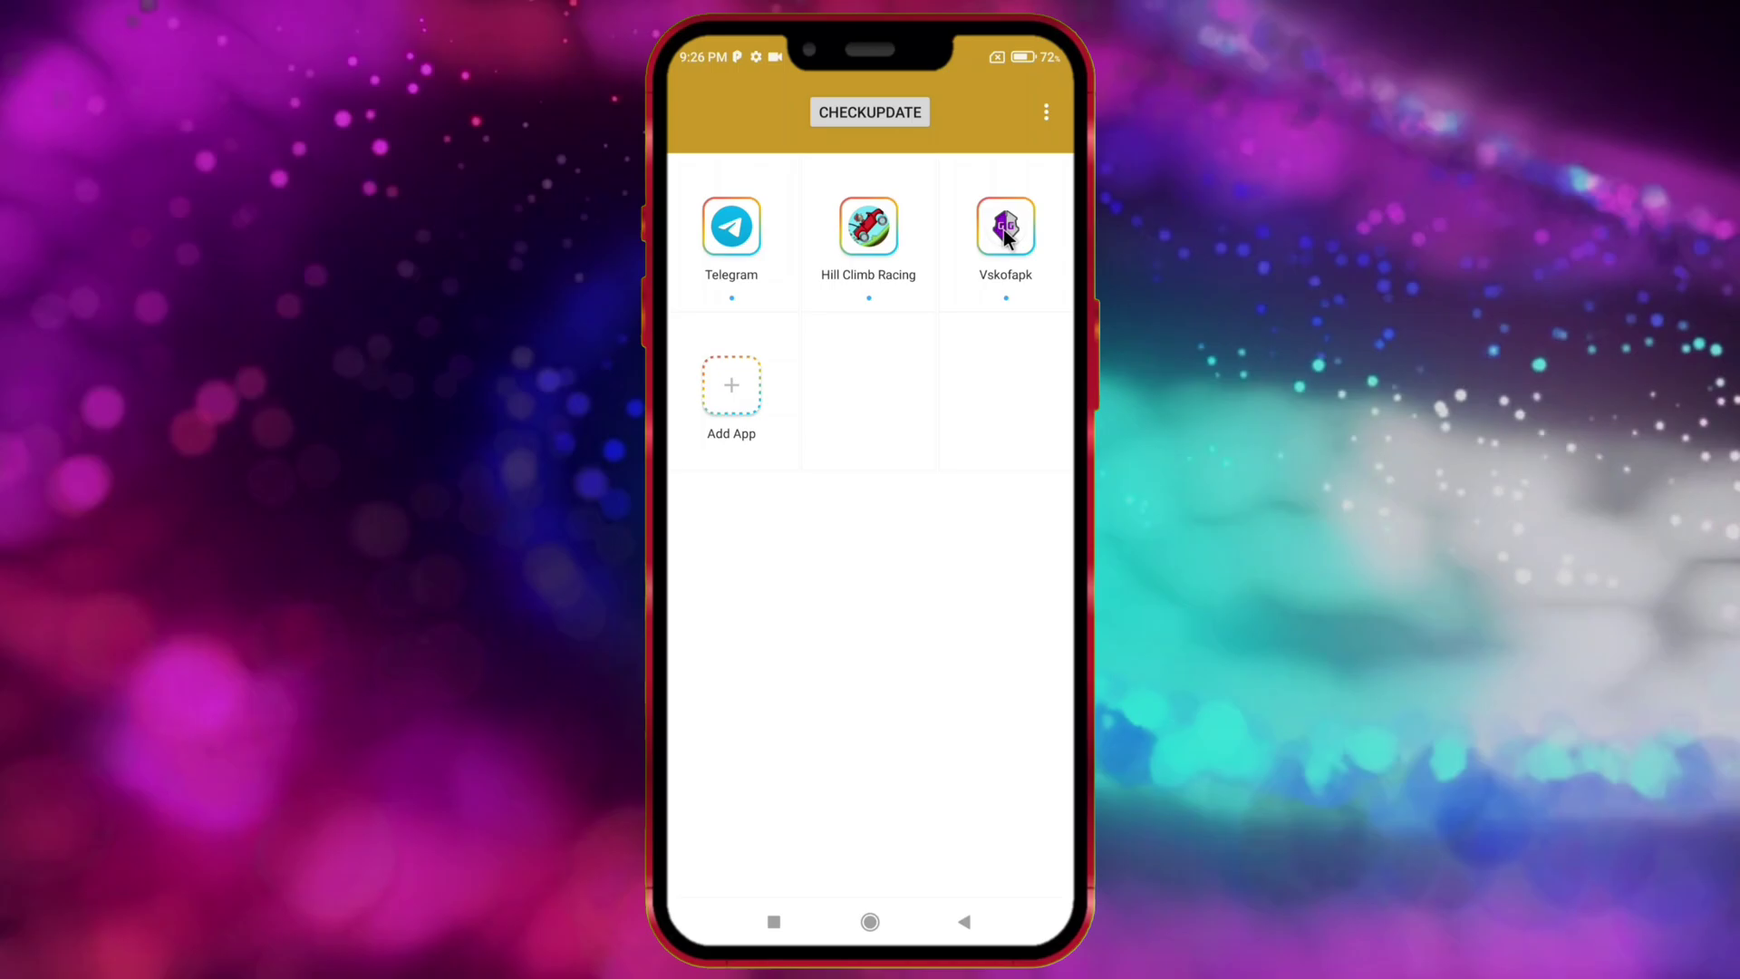
# Launch the cloned Vskofapk, close its FAQ, and accept the floating-window fix.
pyautogui.click(1003, 233)
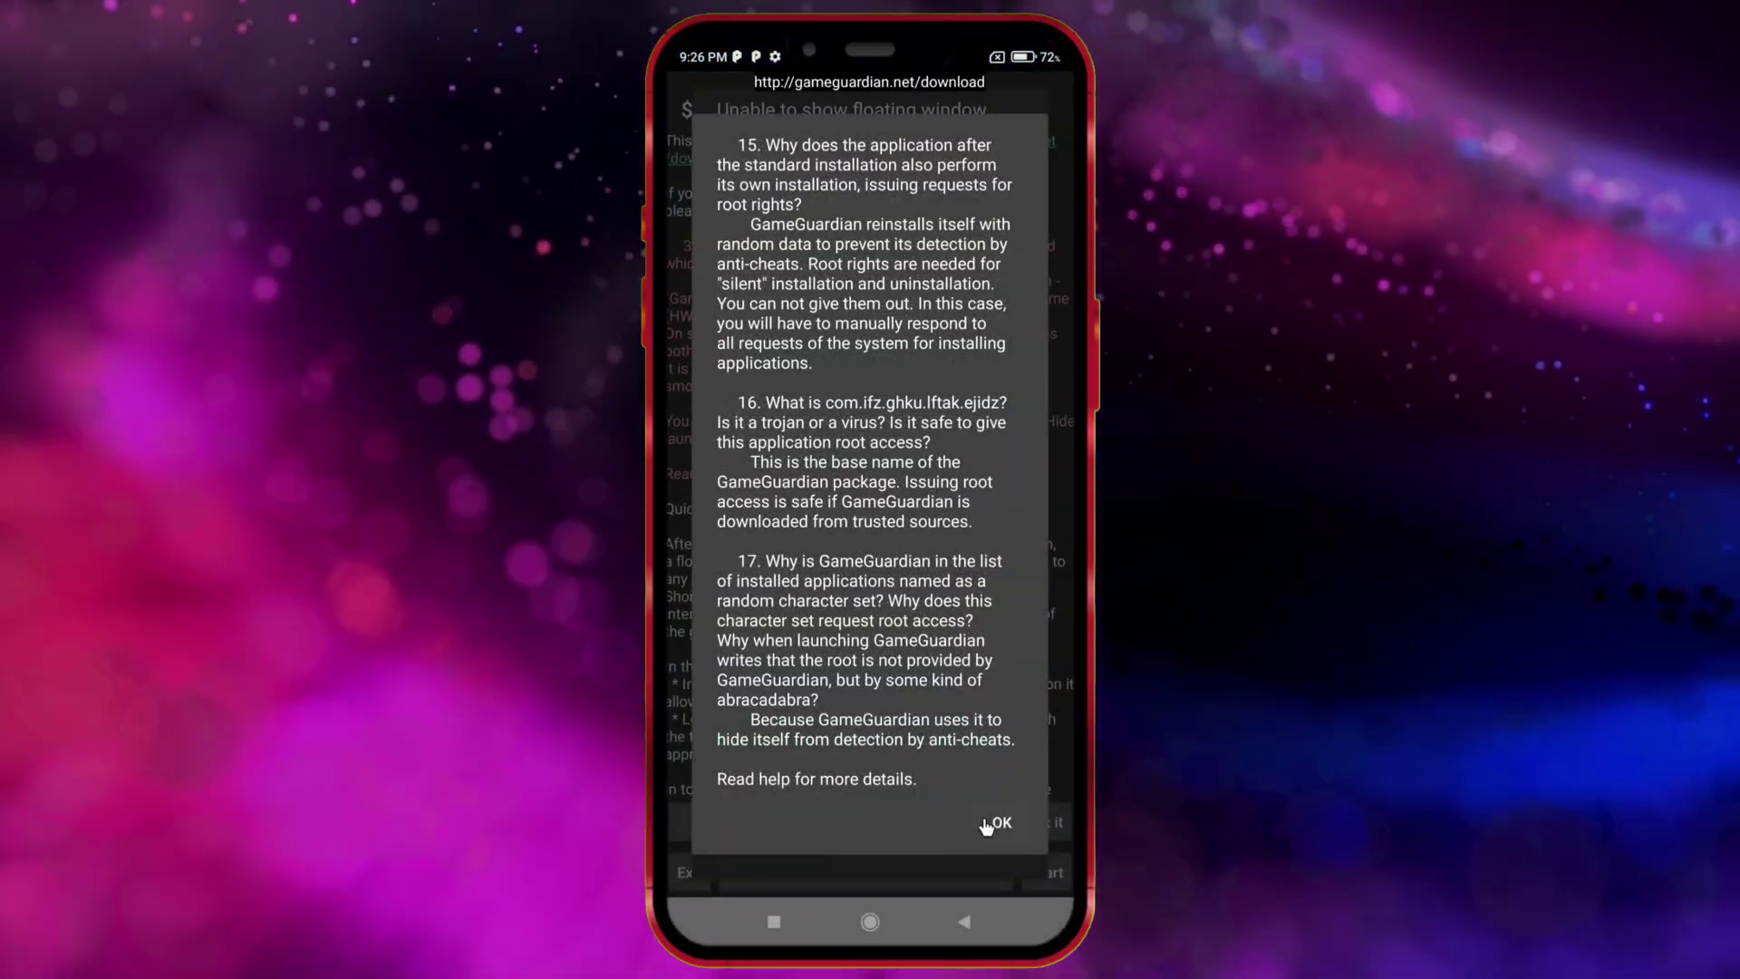
pyautogui.click(992, 828)
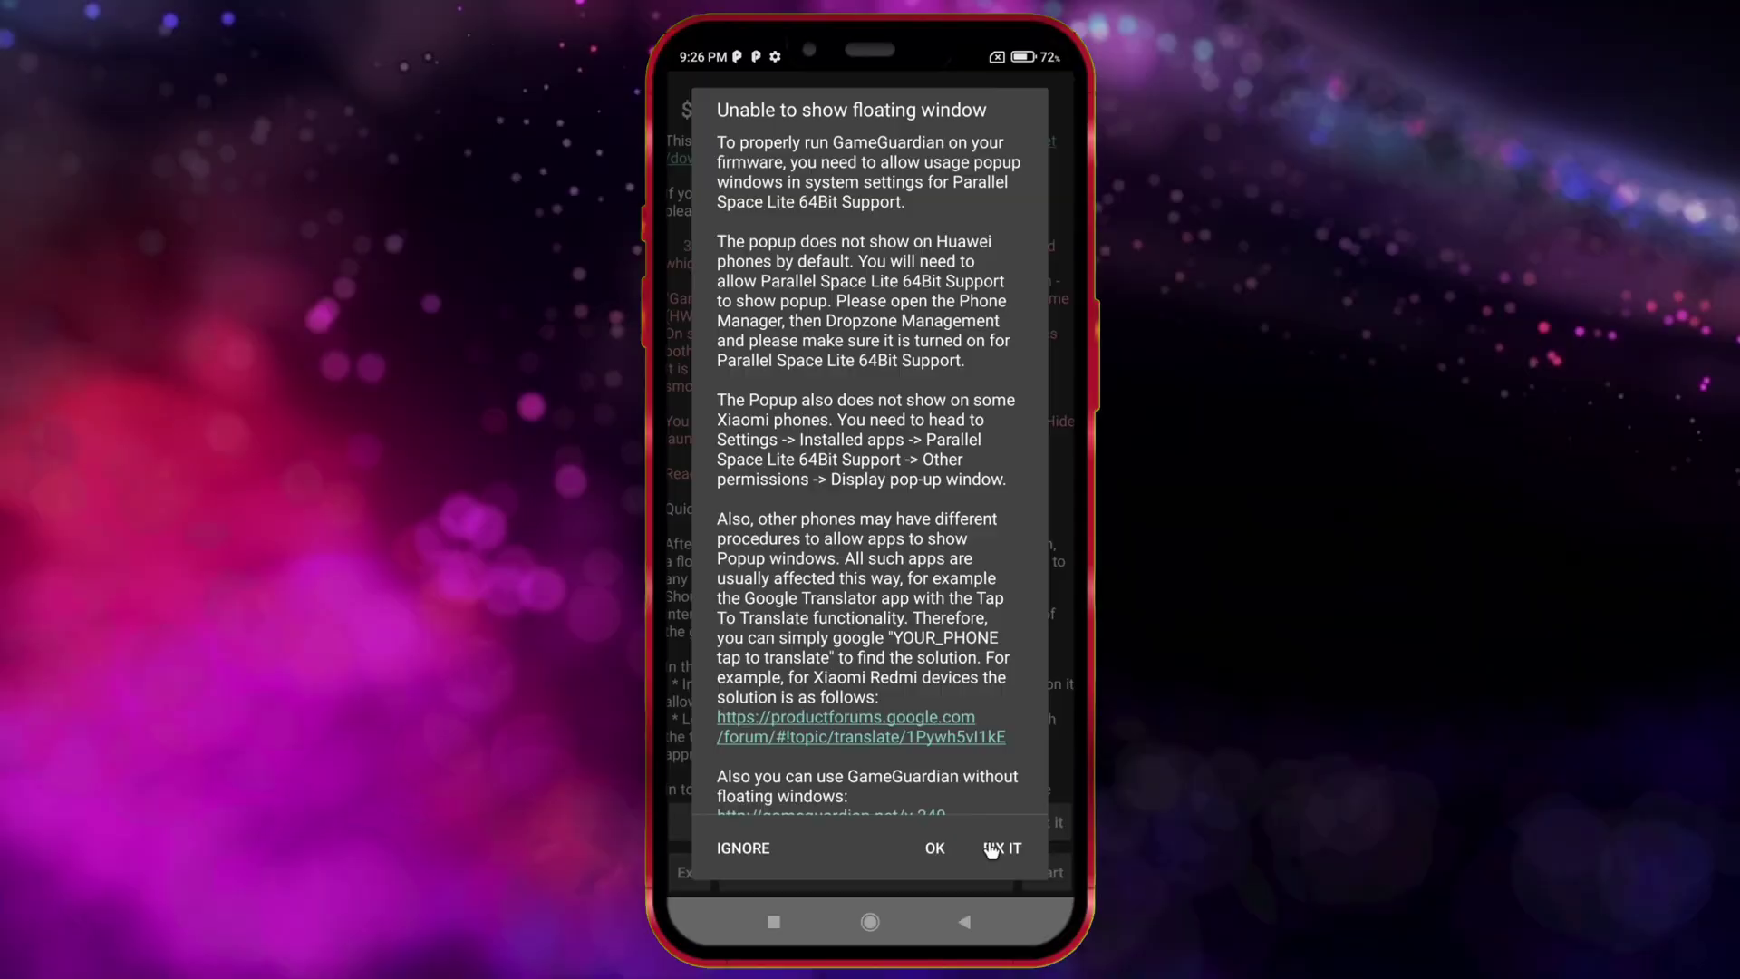
pyautogui.click(940, 845)
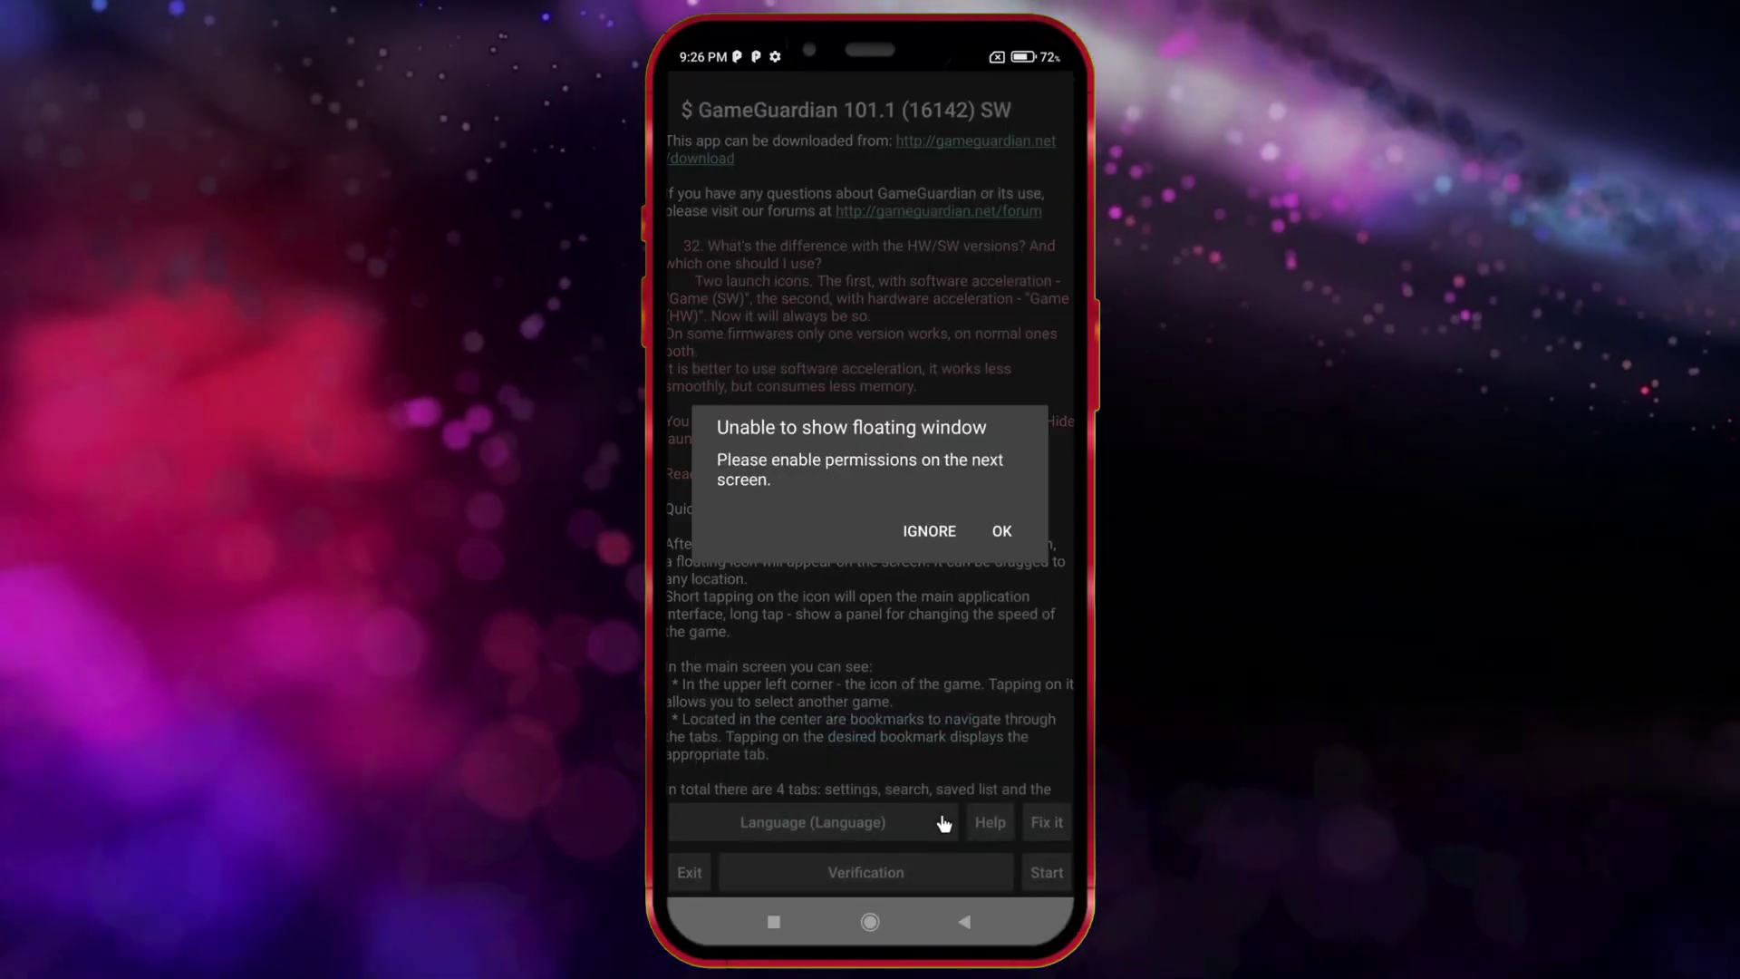
pyautogui.click(1001, 534)
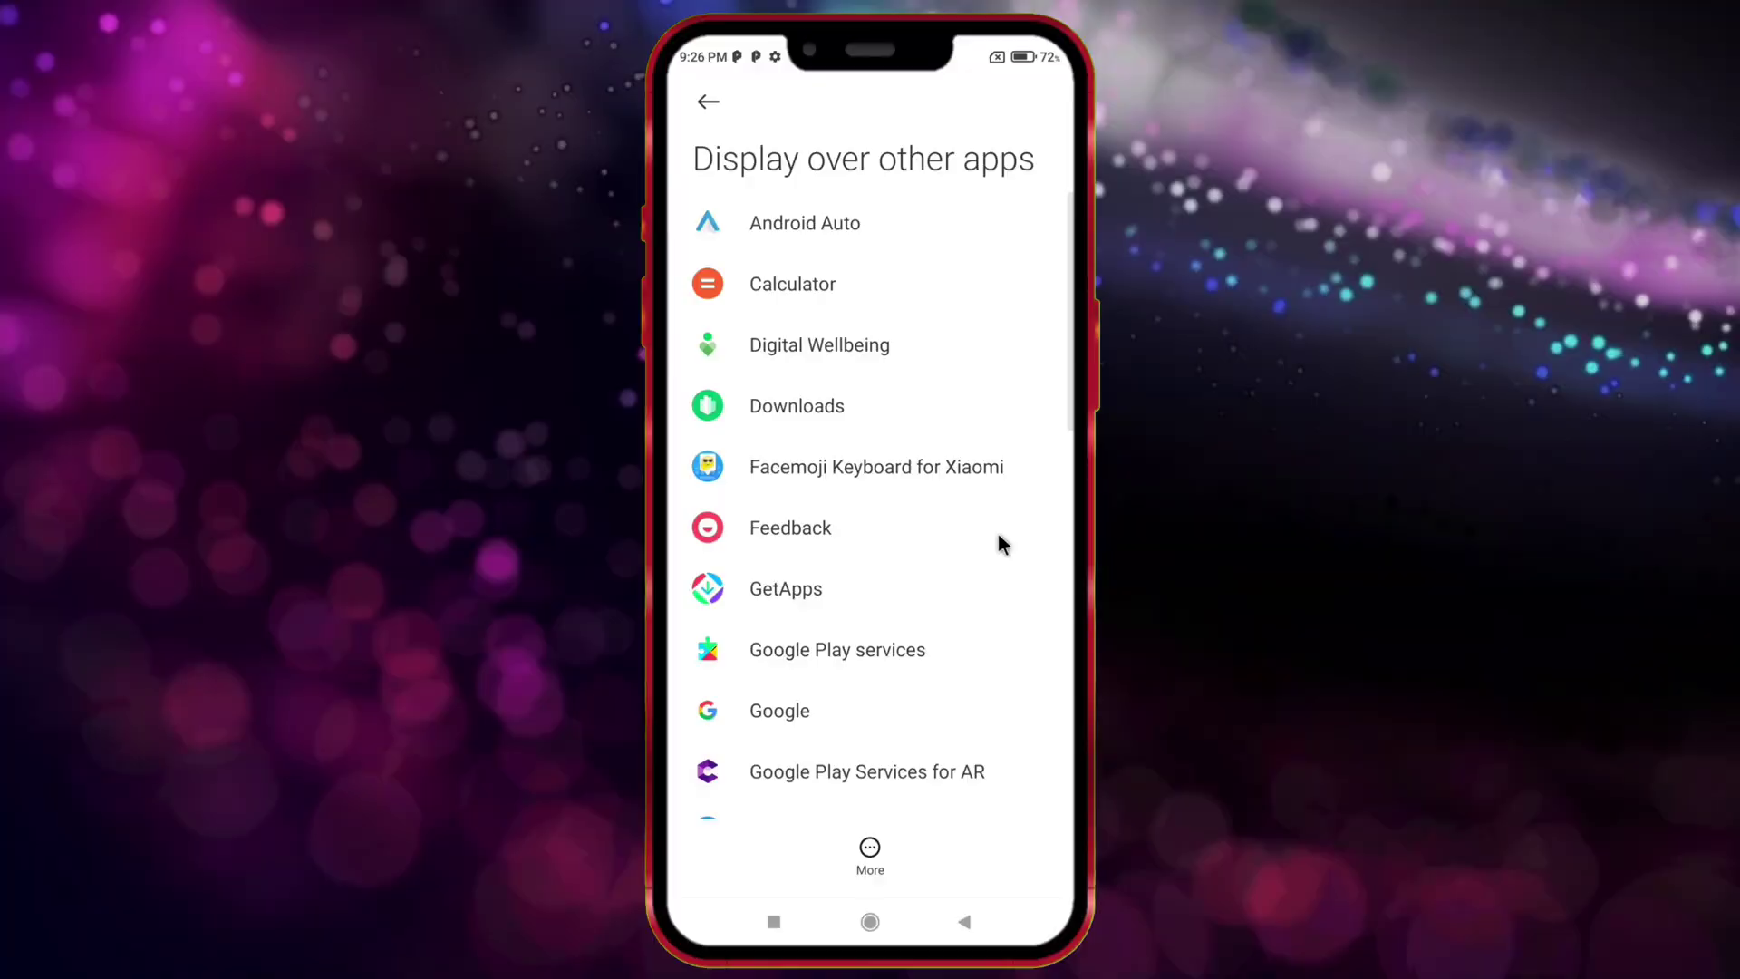
pyautogui.scroll(-3, 874, 686)
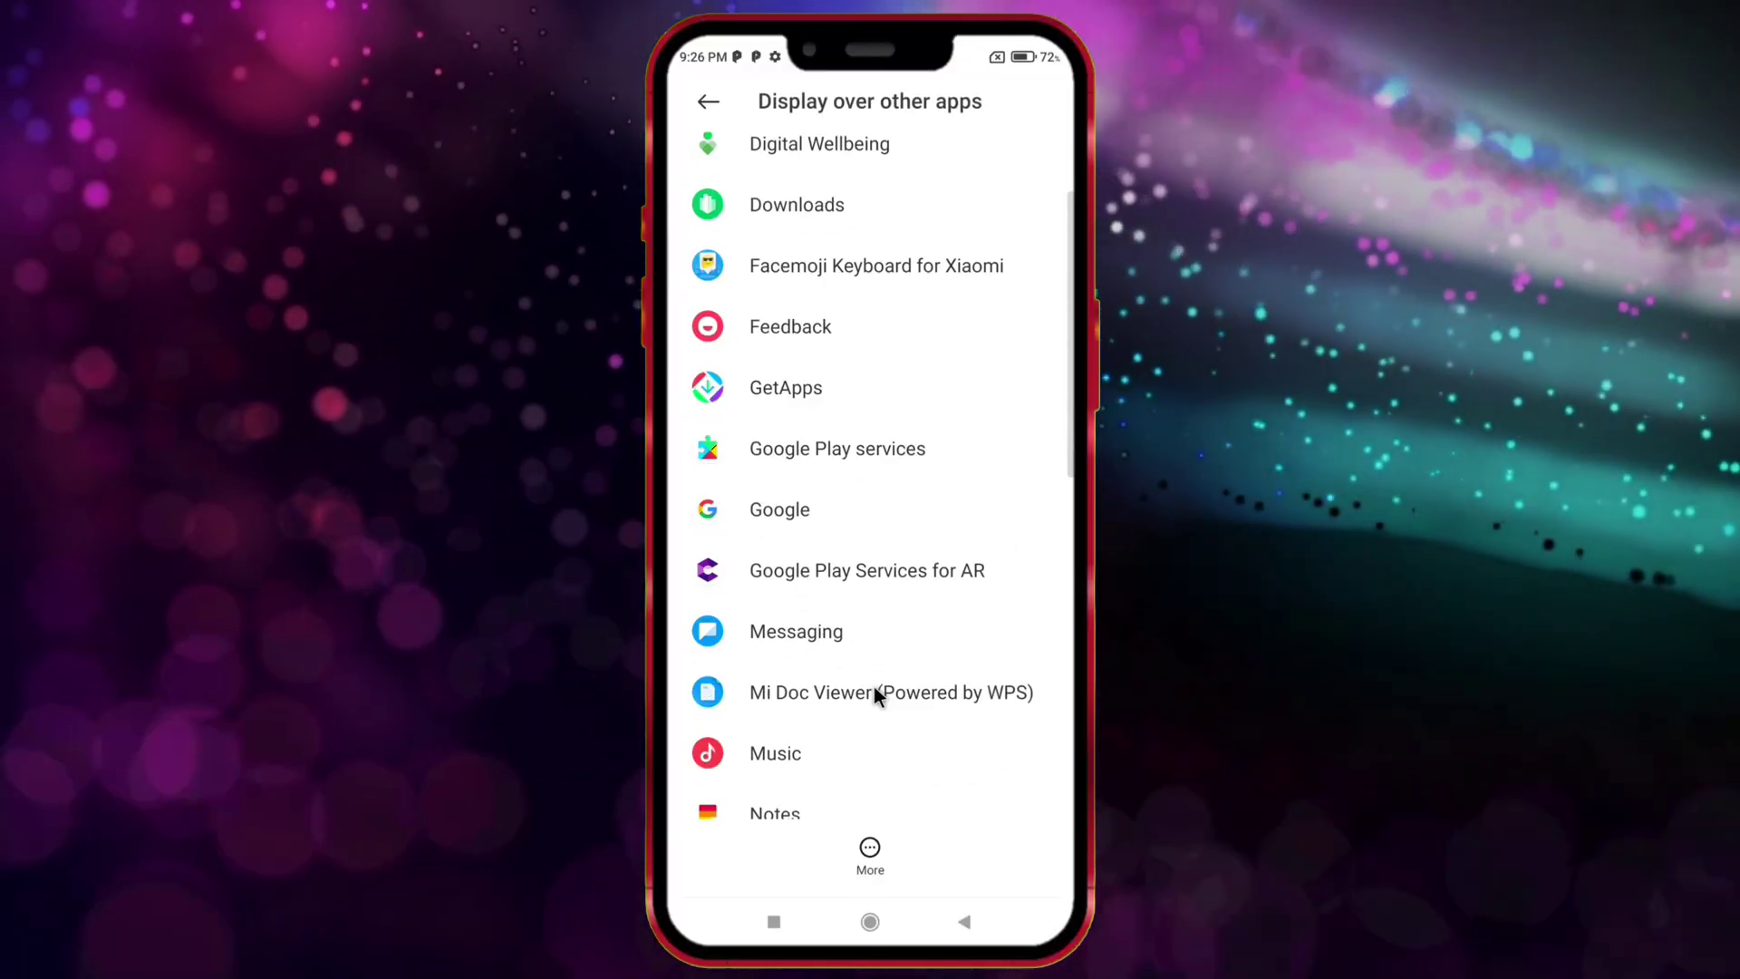
pyautogui.scroll(-2, 874, 686)
pyautogui.scroll(-4, 873, 687)
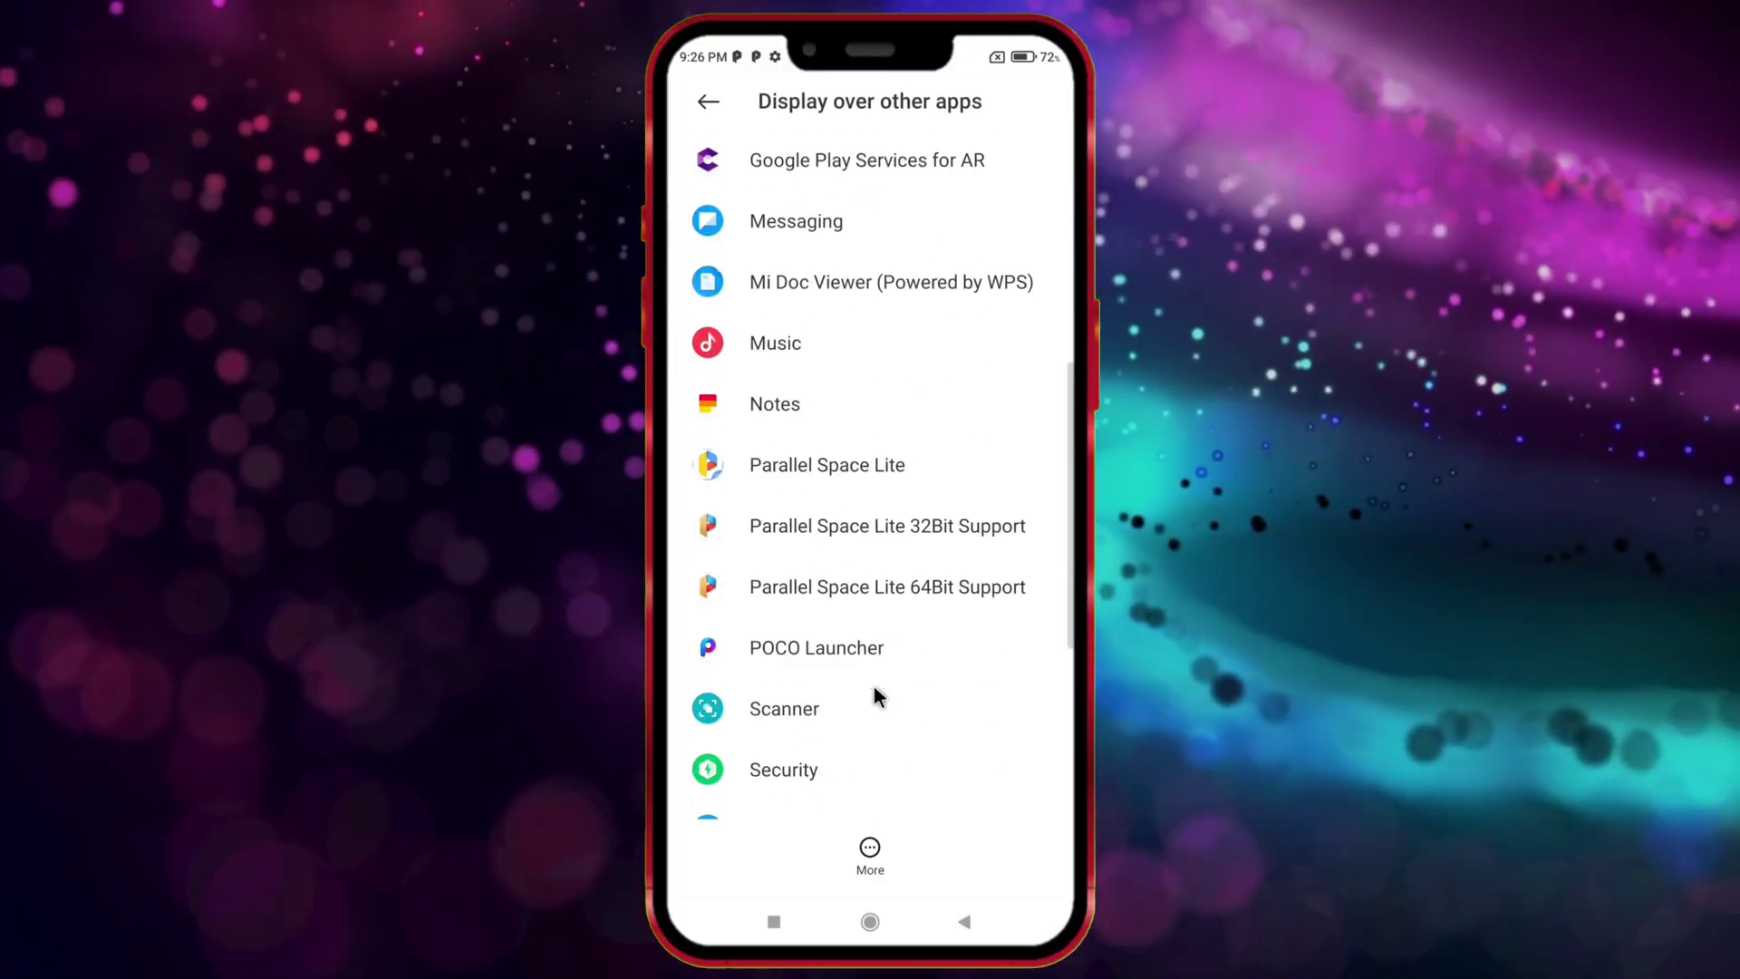
# Allow Parallel Space Lite and its 32Bit Support app to display over other apps.
pyautogui.click(838, 463)
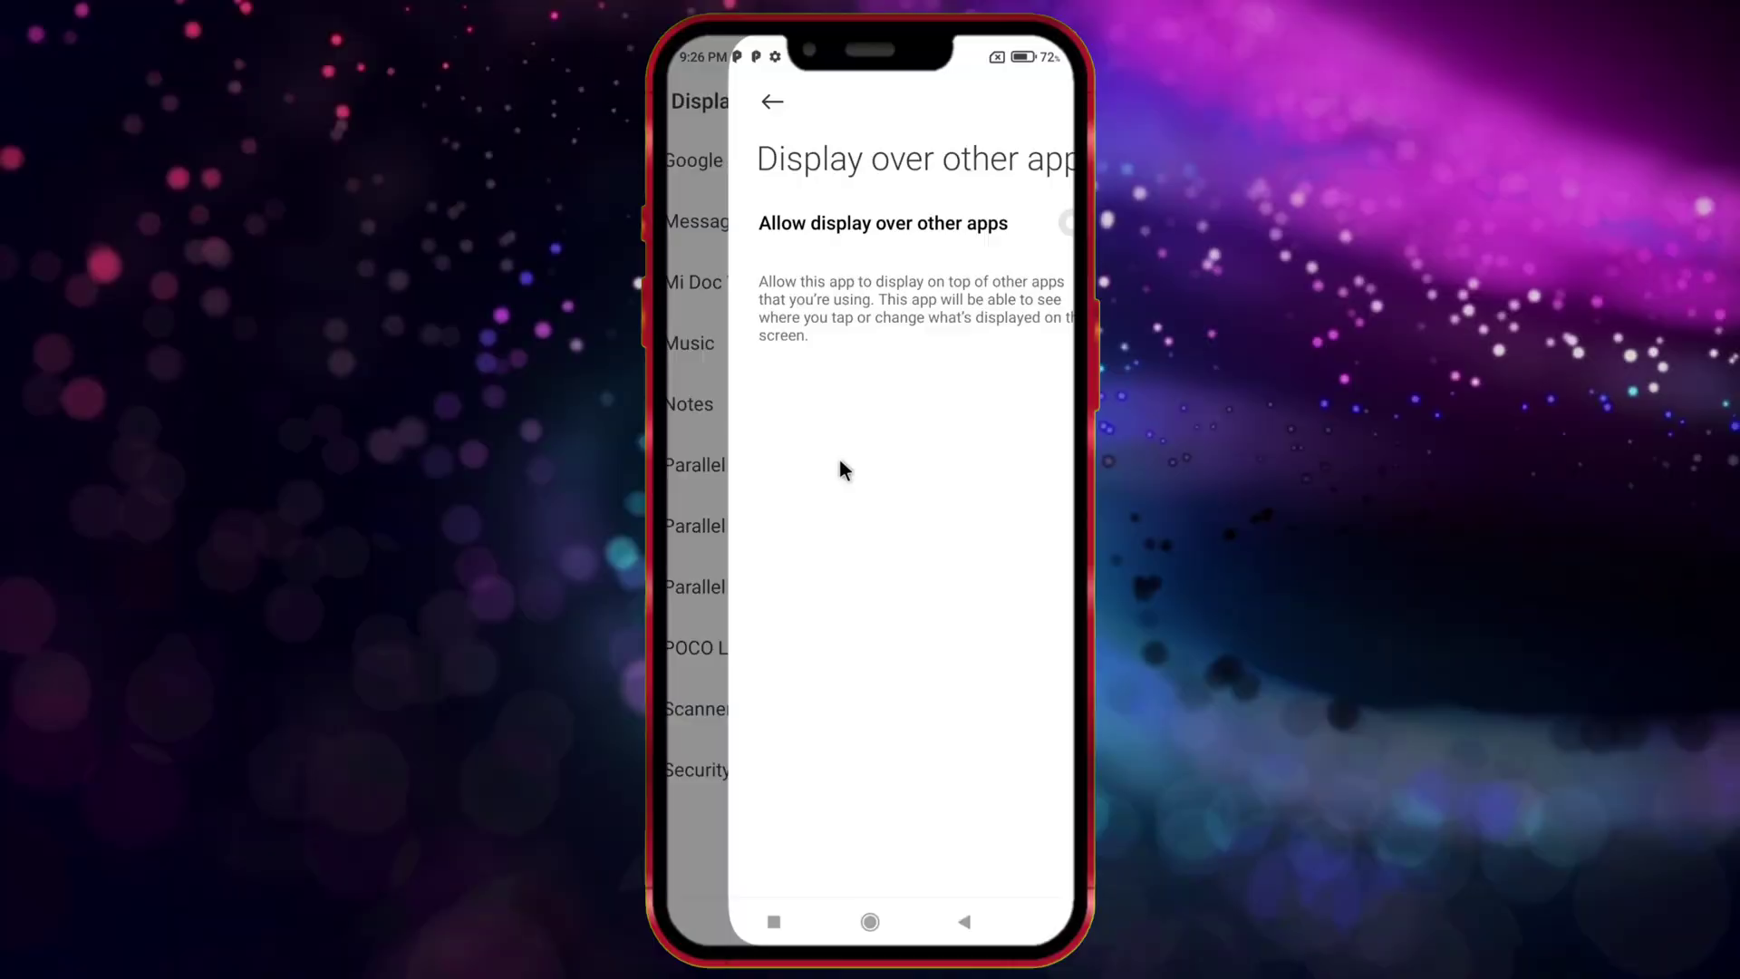
pyautogui.click(1014, 224)
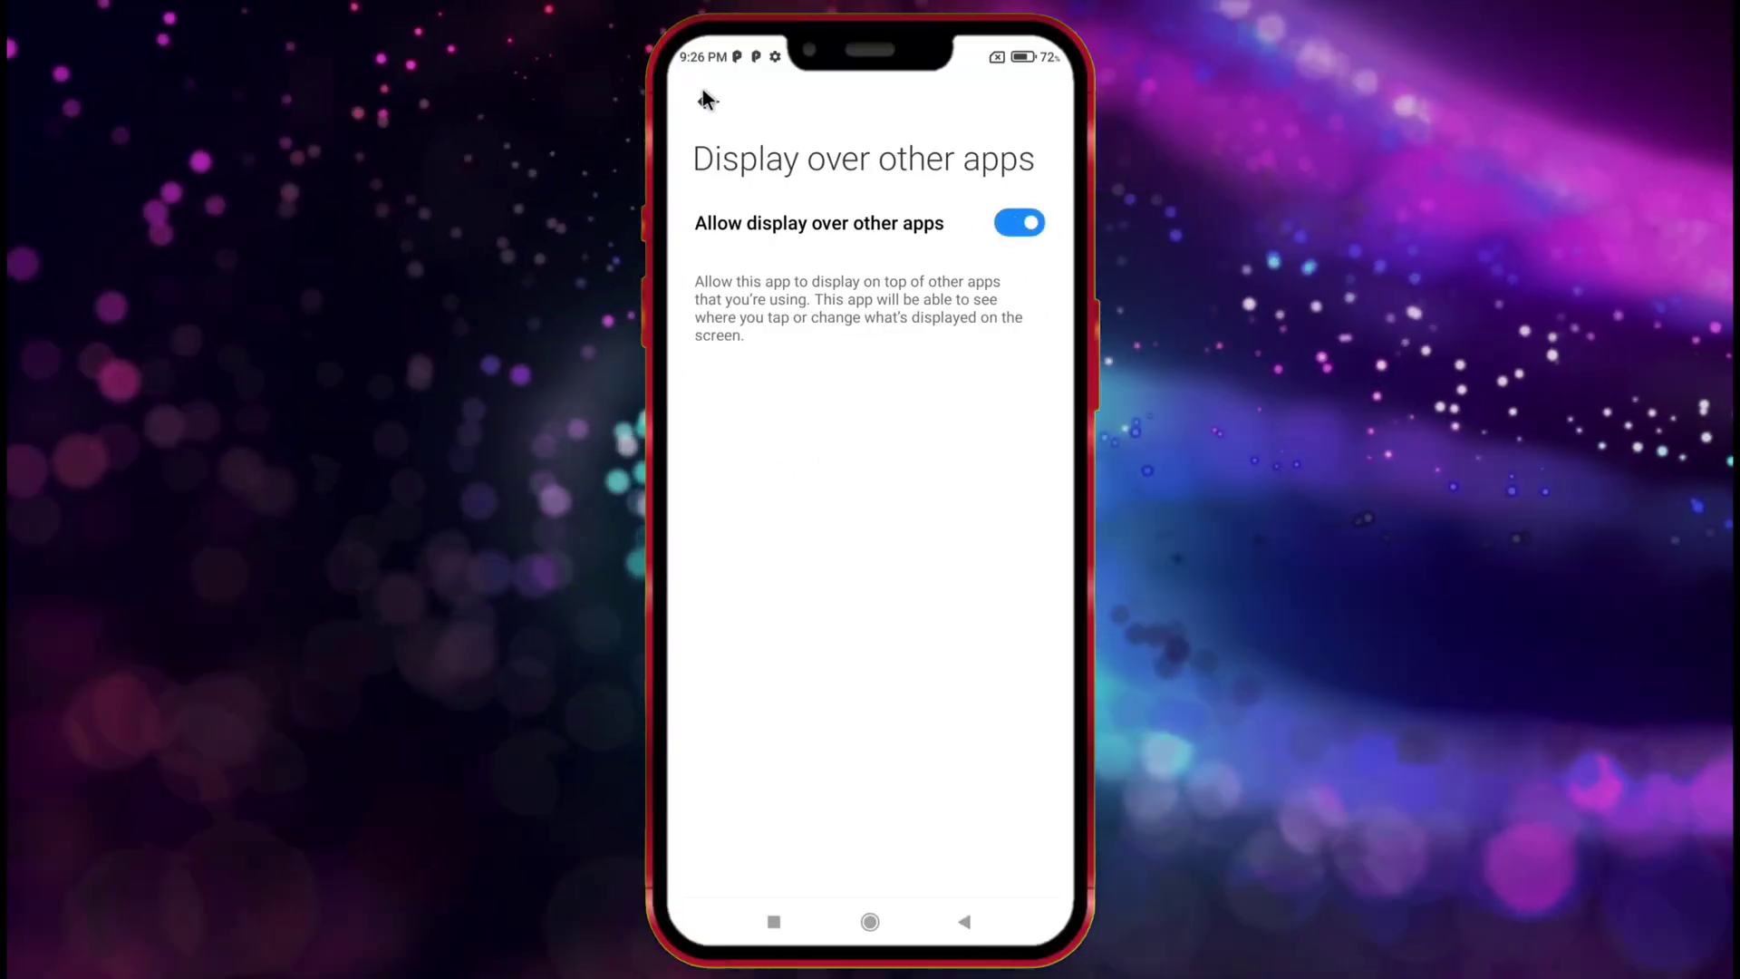
pyautogui.click(706, 100)
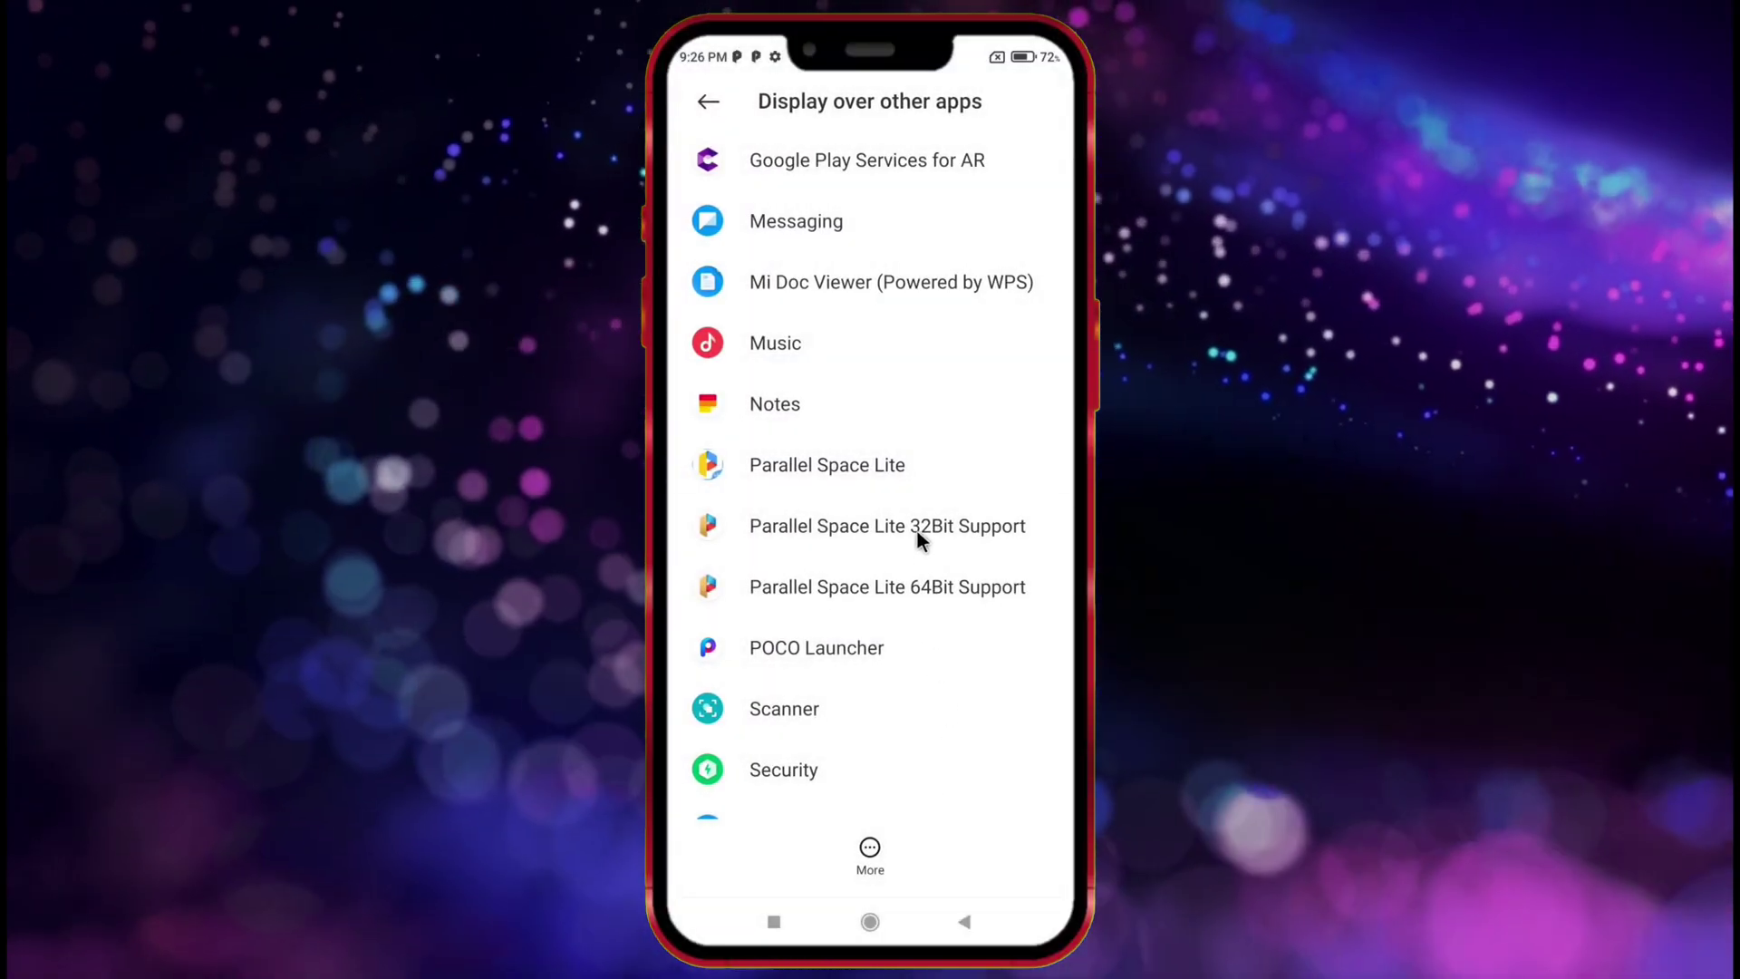
pyautogui.click(917, 529)
pyautogui.click(1014, 223)
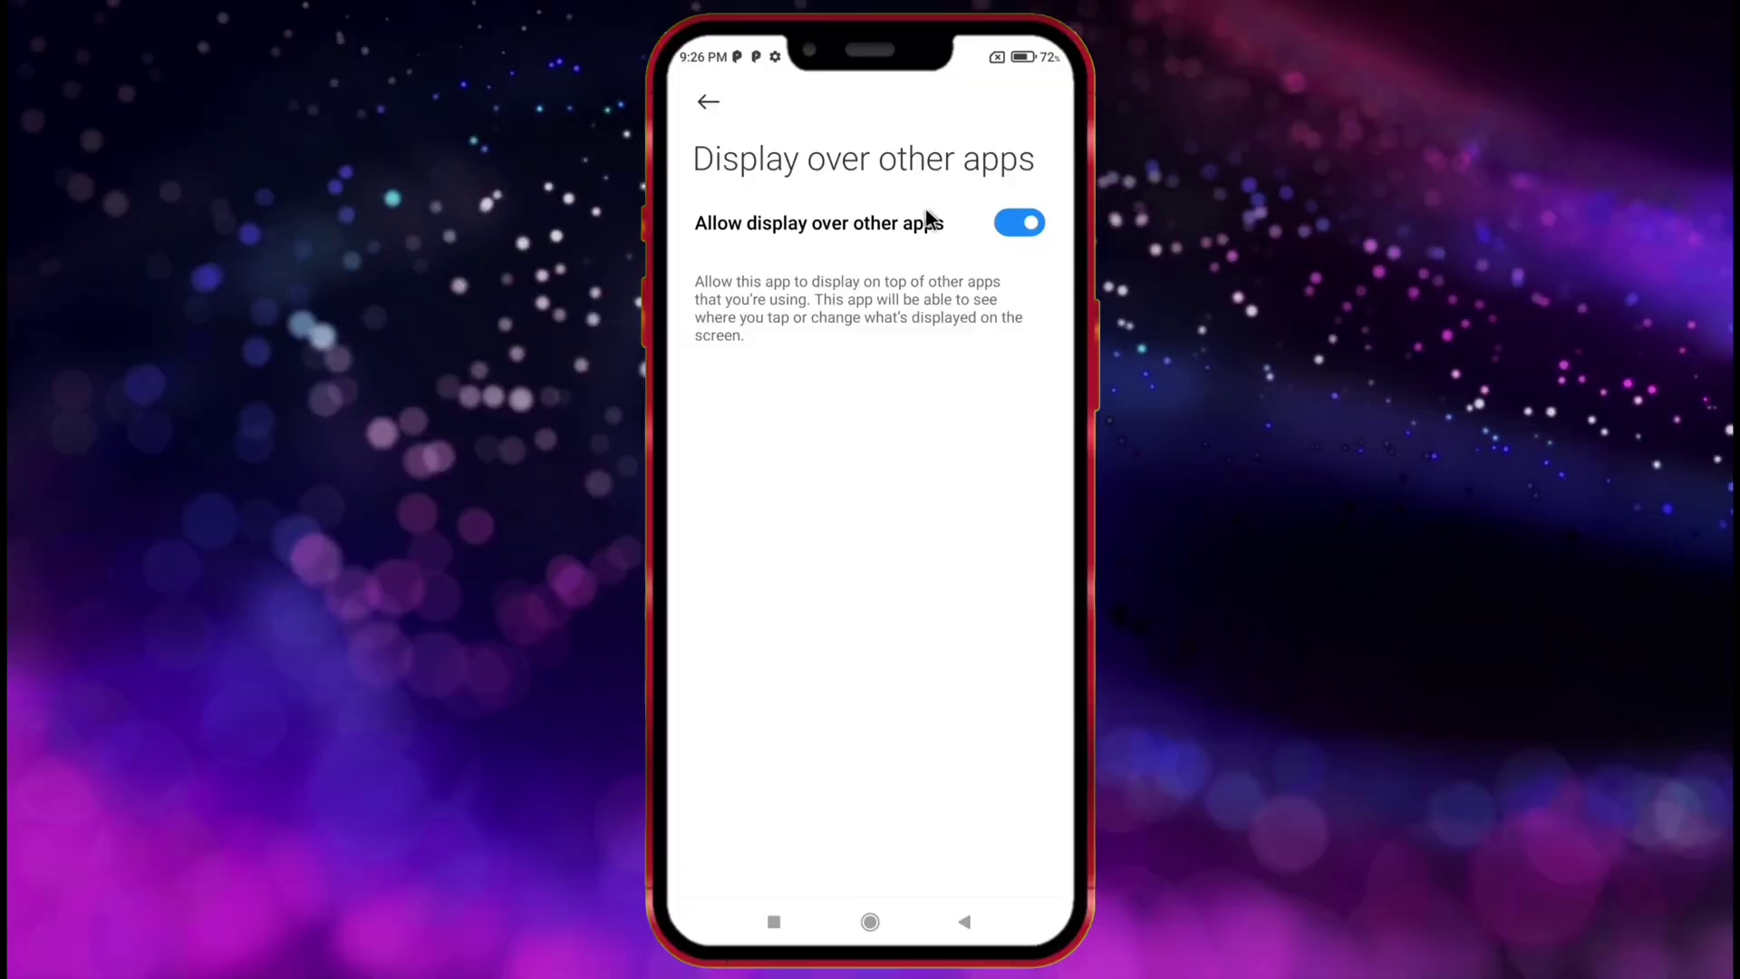
pyautogui.click(706, 101)
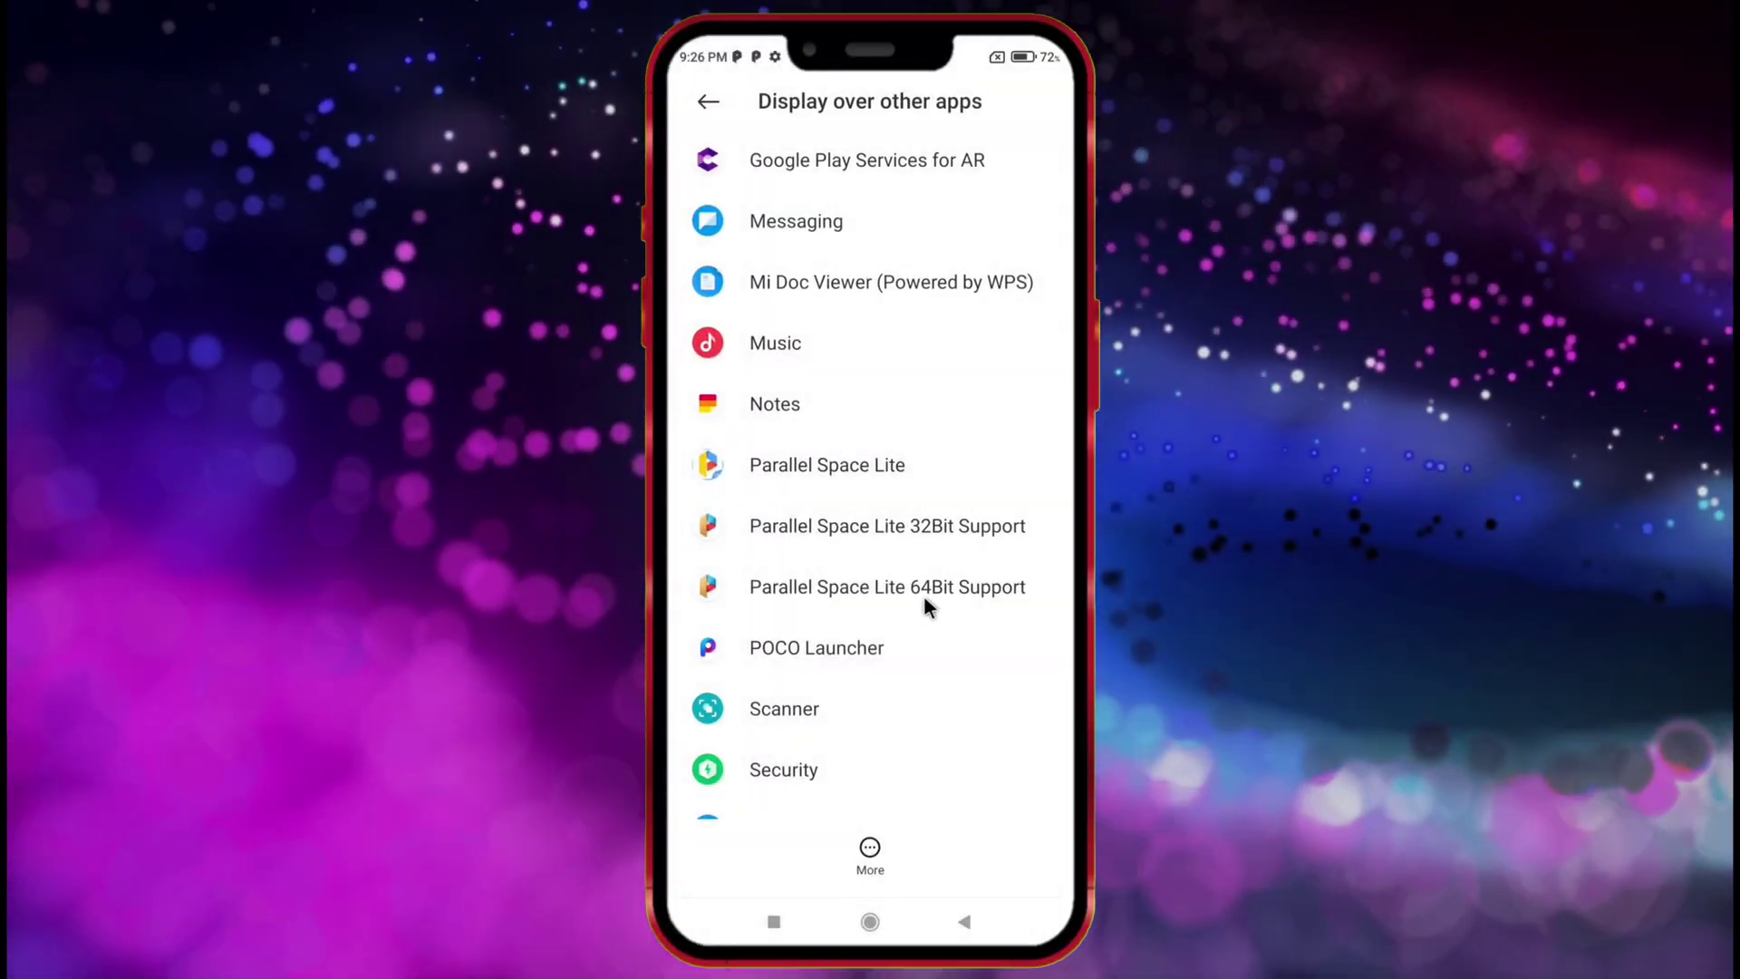
# Allow the 64Bit Support app and Vskofapk to display over other apps.
pyautogui.click(925, 591)
pyautogui.click(1028, 226)
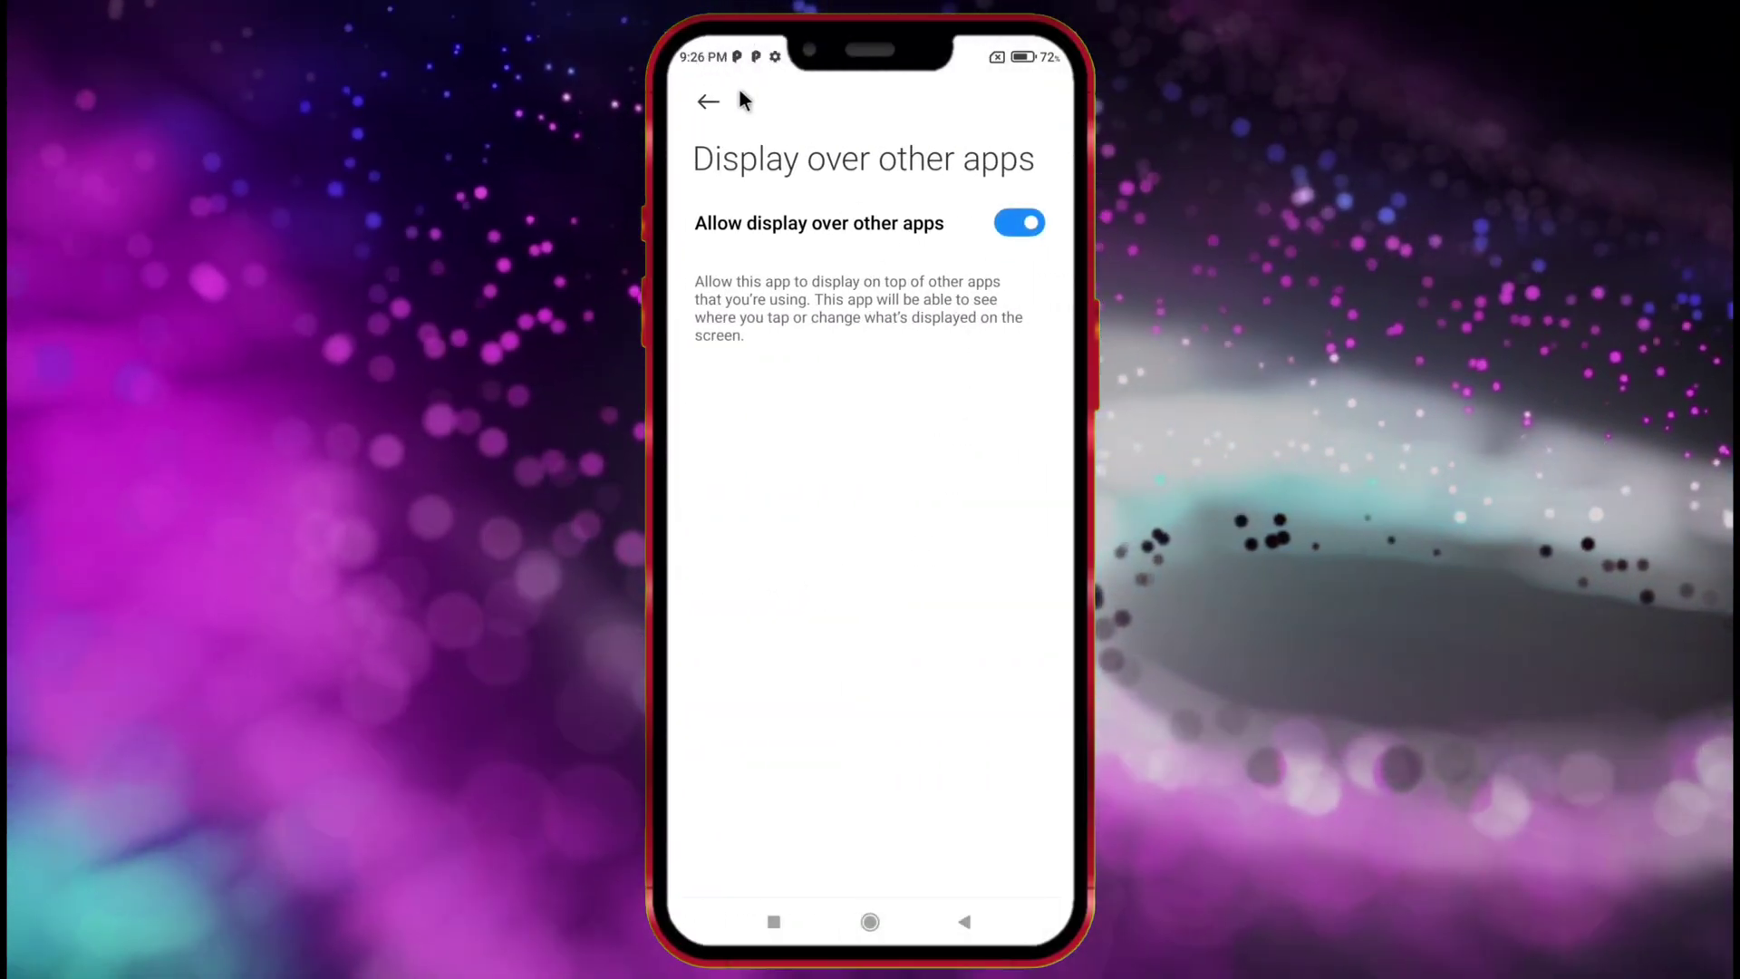
pyautogui.click(719, 104)
pyautogui.scroll(-3, 817, 519)
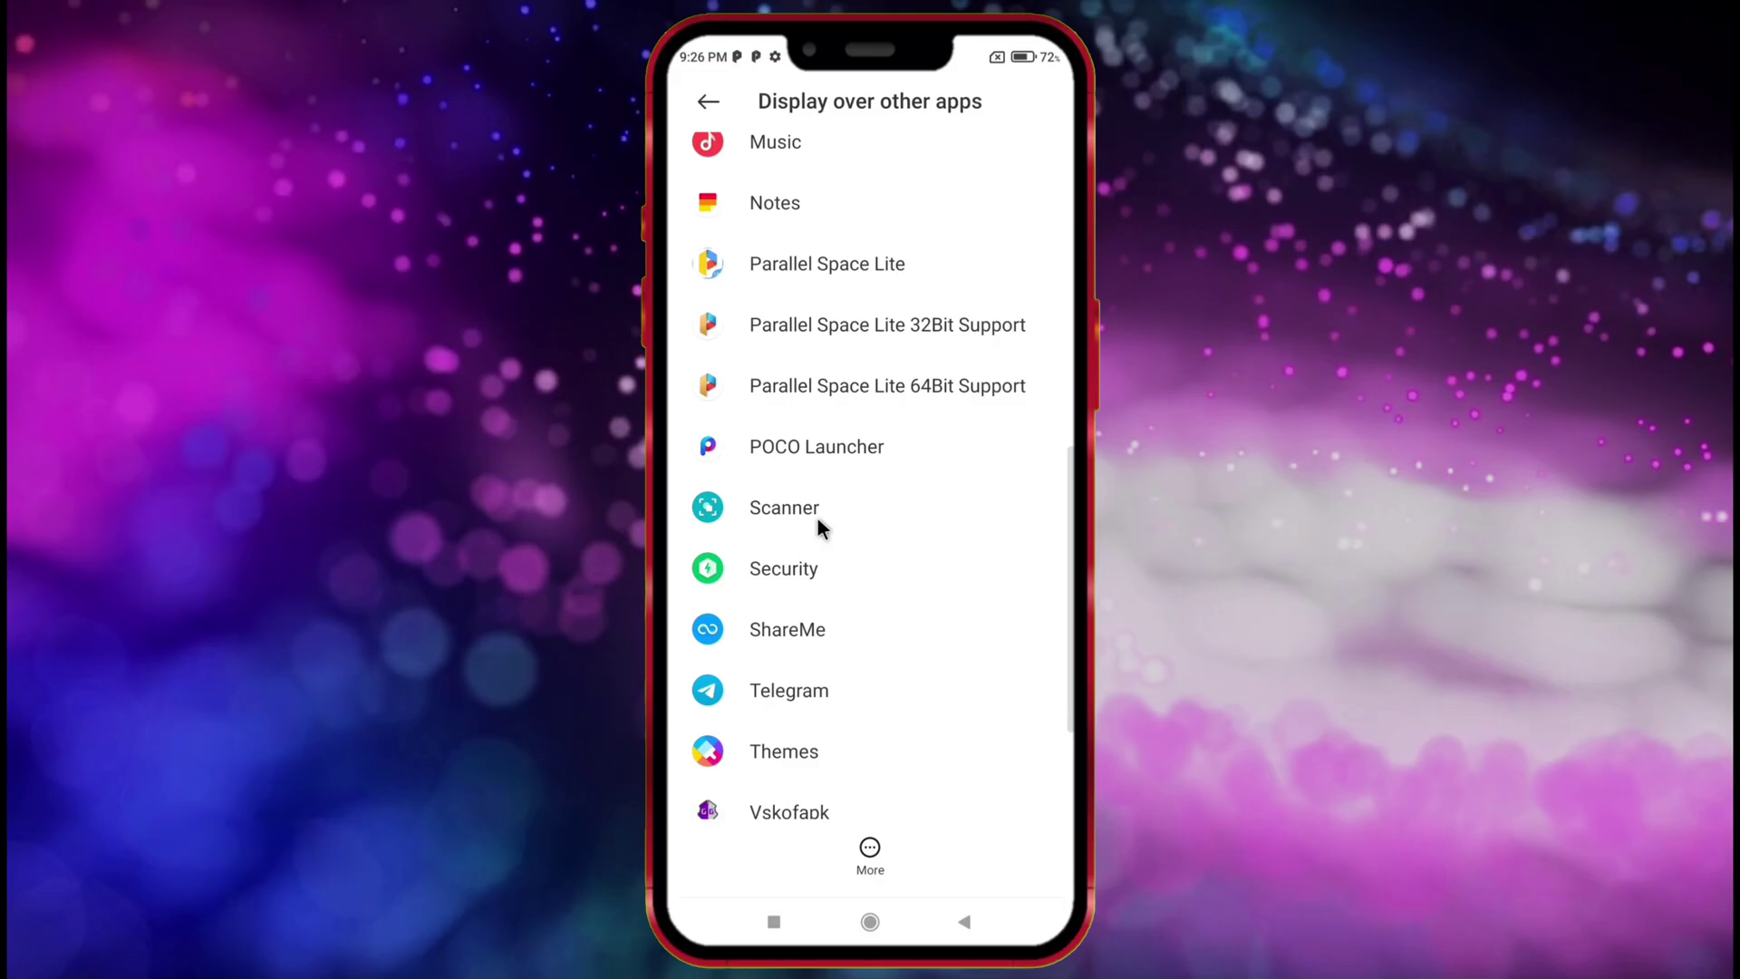
pyautogui.scroll(-2, 817, 517)
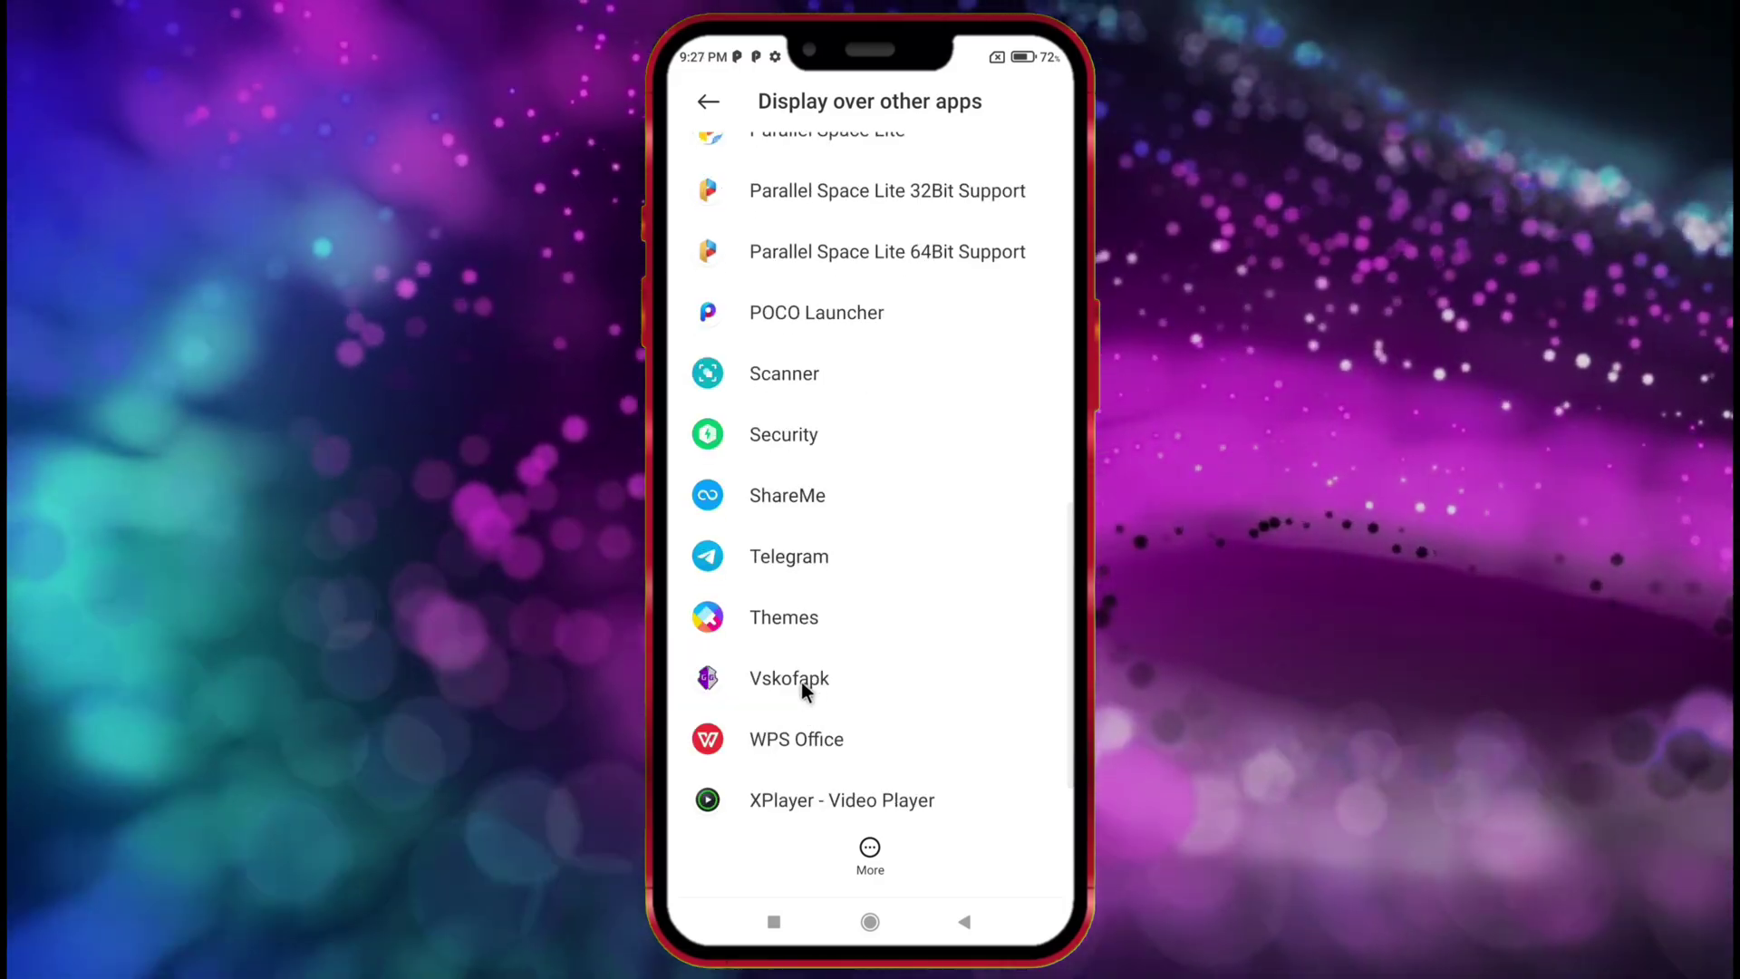
pyautogui.click(801, 682)
pyautogui.click(1016, 220)
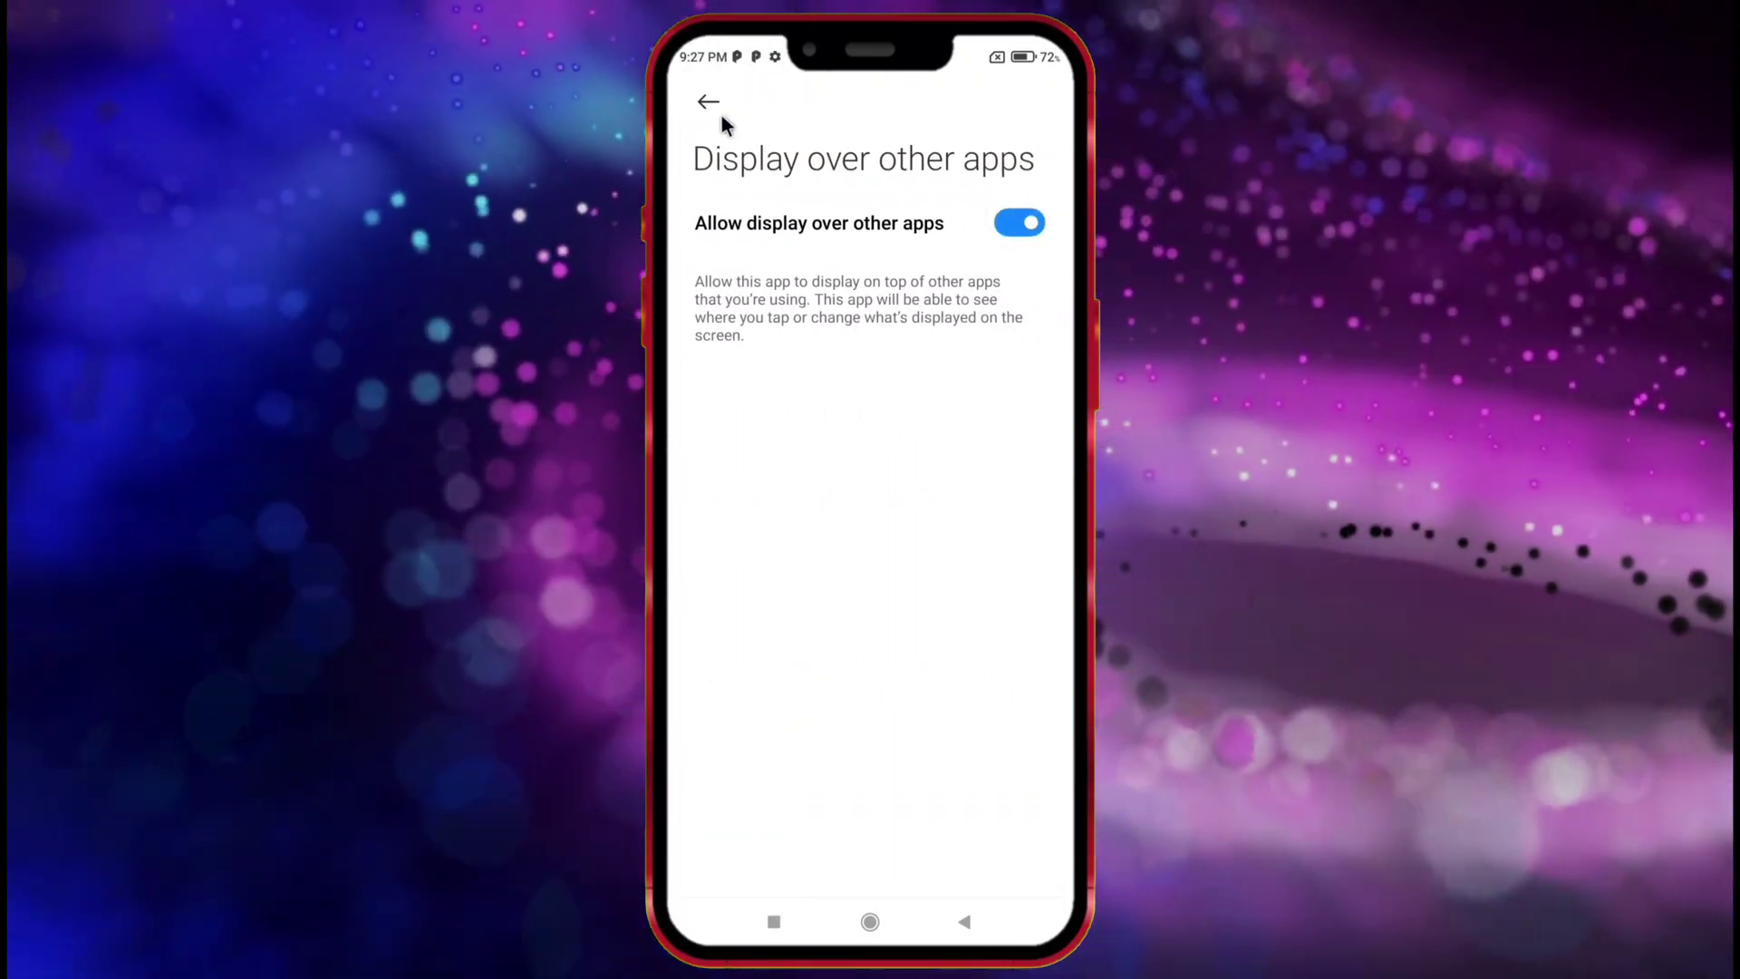
pyautogui.click(707, 107)
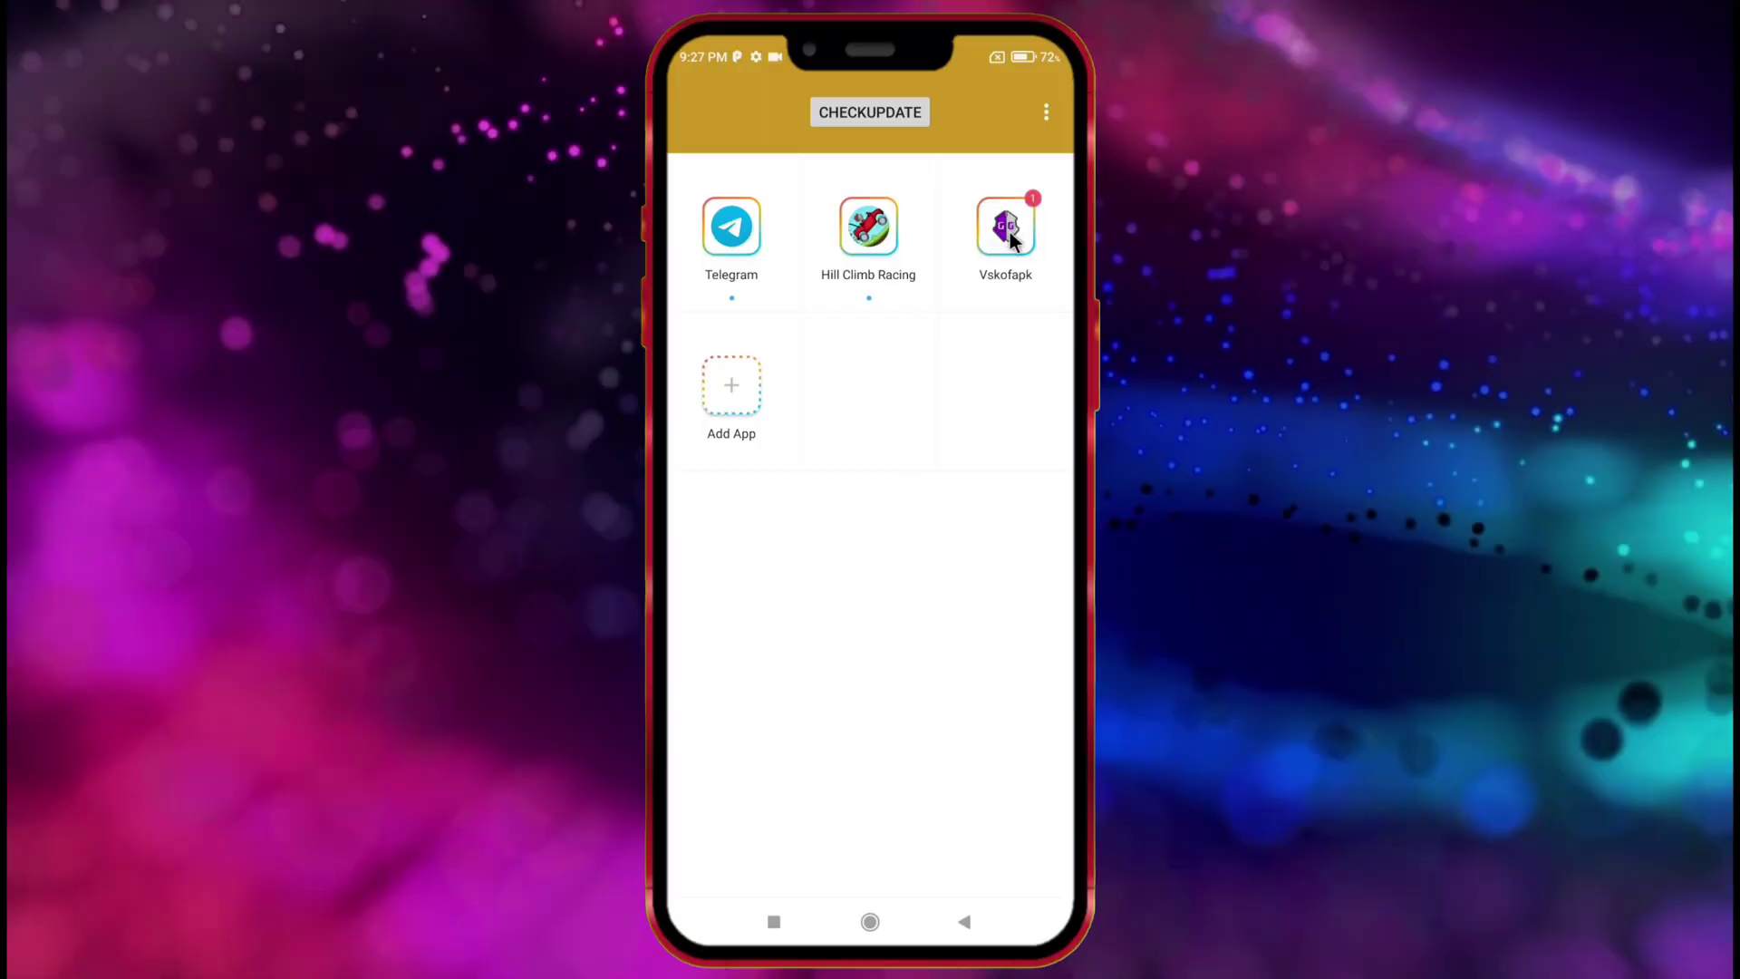
# Start GameGuardian via Vskofapk, then launch Hill Climb Racing and accept its Terms of Service.
pyautogui.click(1009, 230)
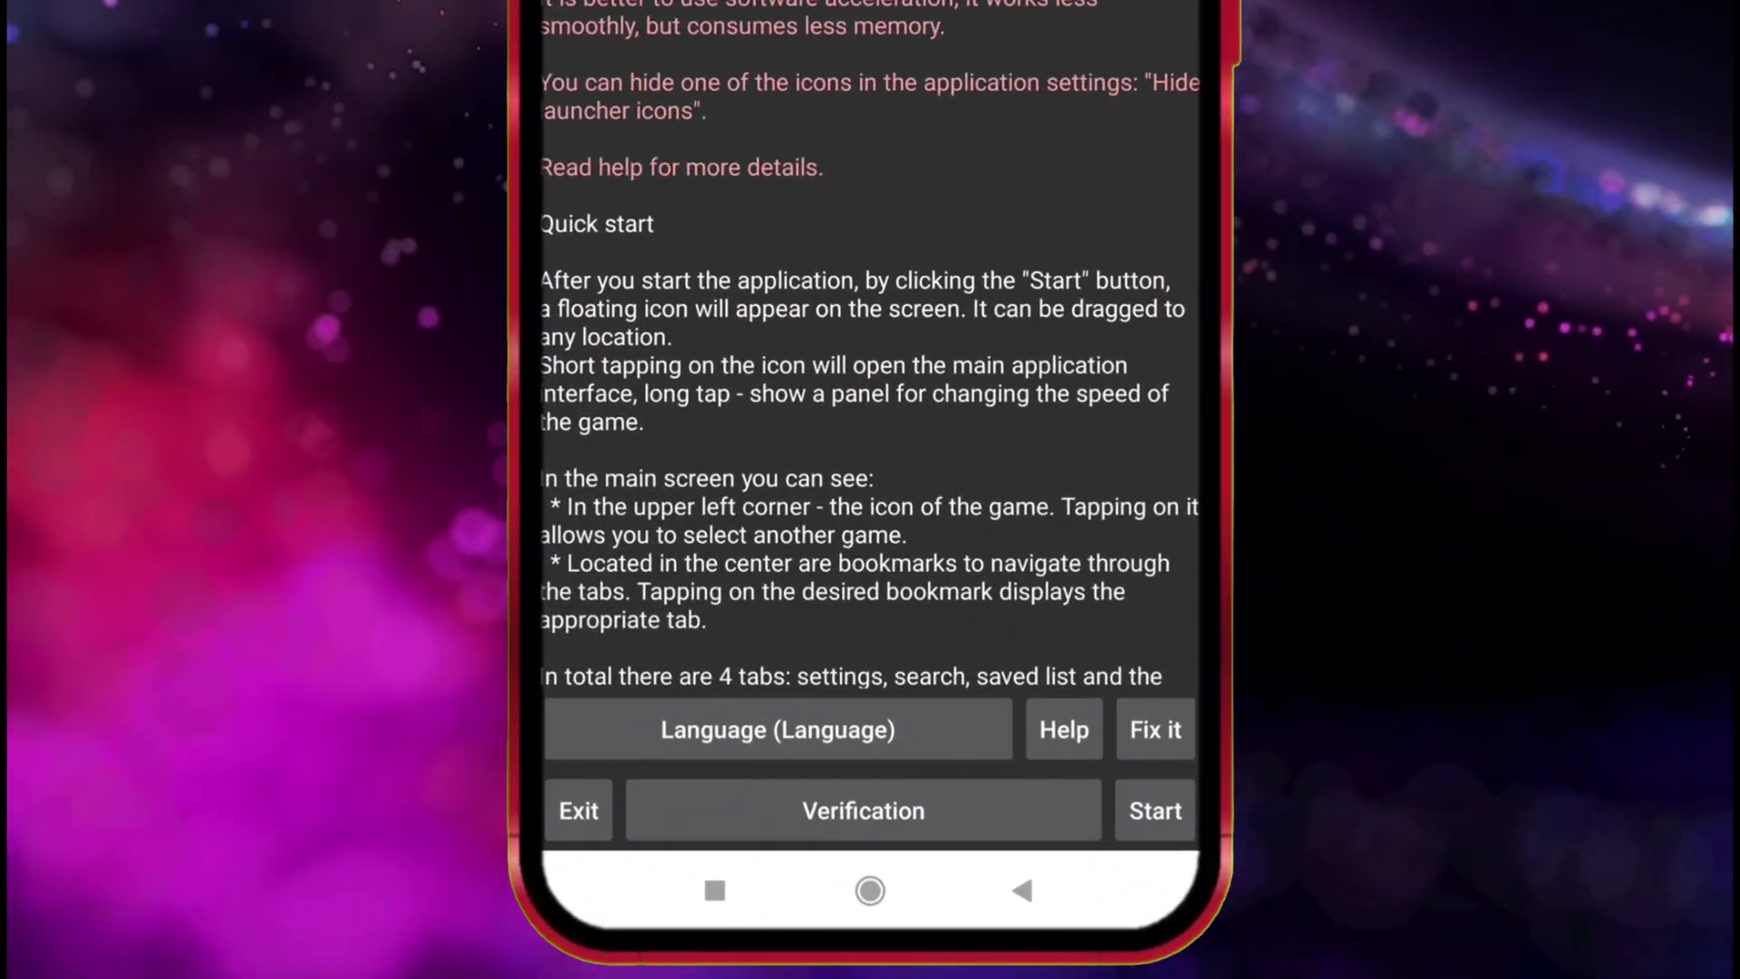
pyautogui.click(1146, 808)
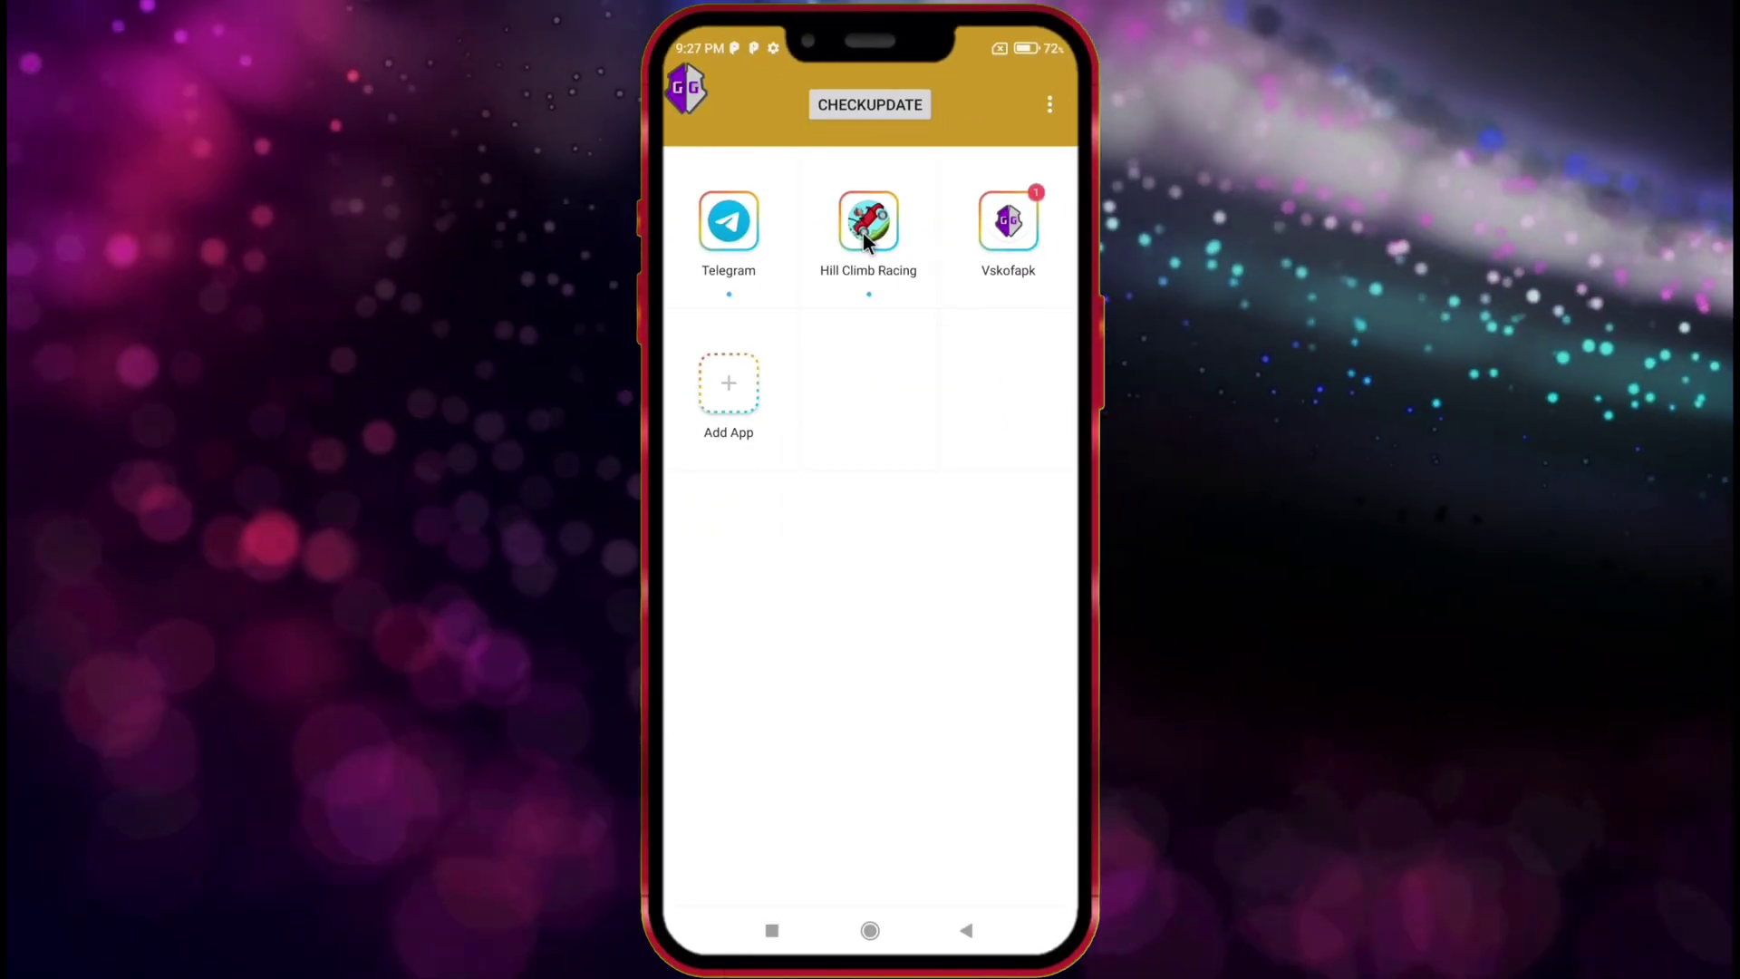
pyautogui.click(863, 232)
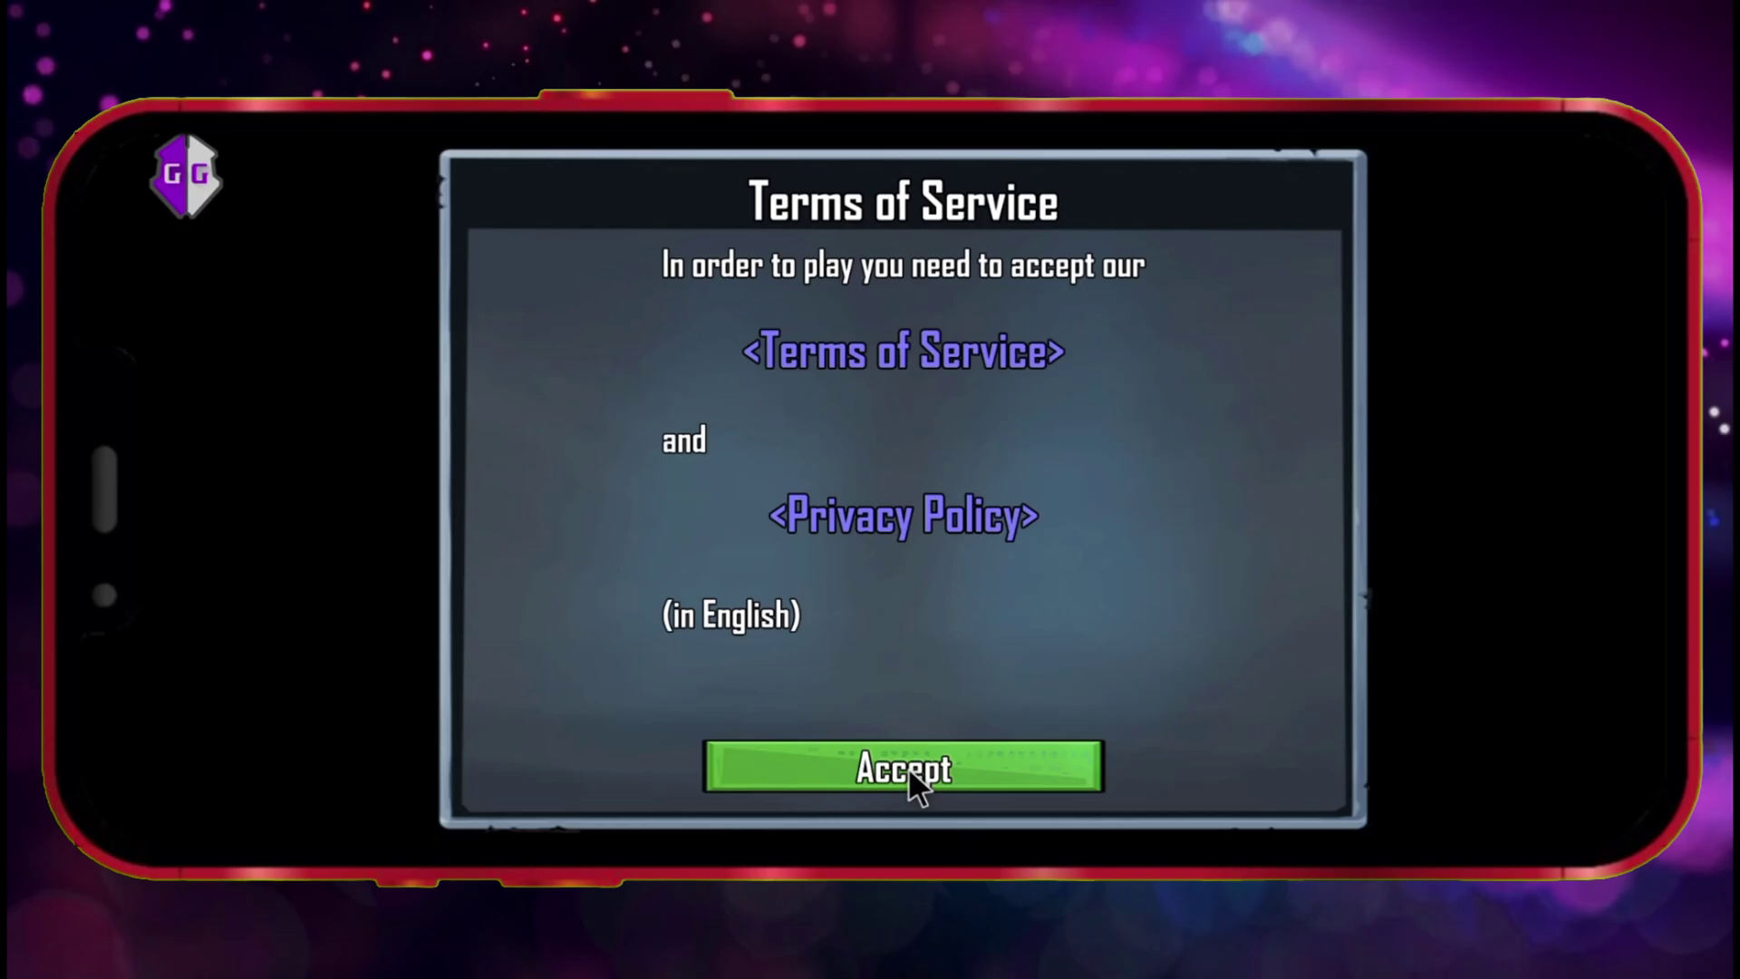
pyautogui.click(908, 768)
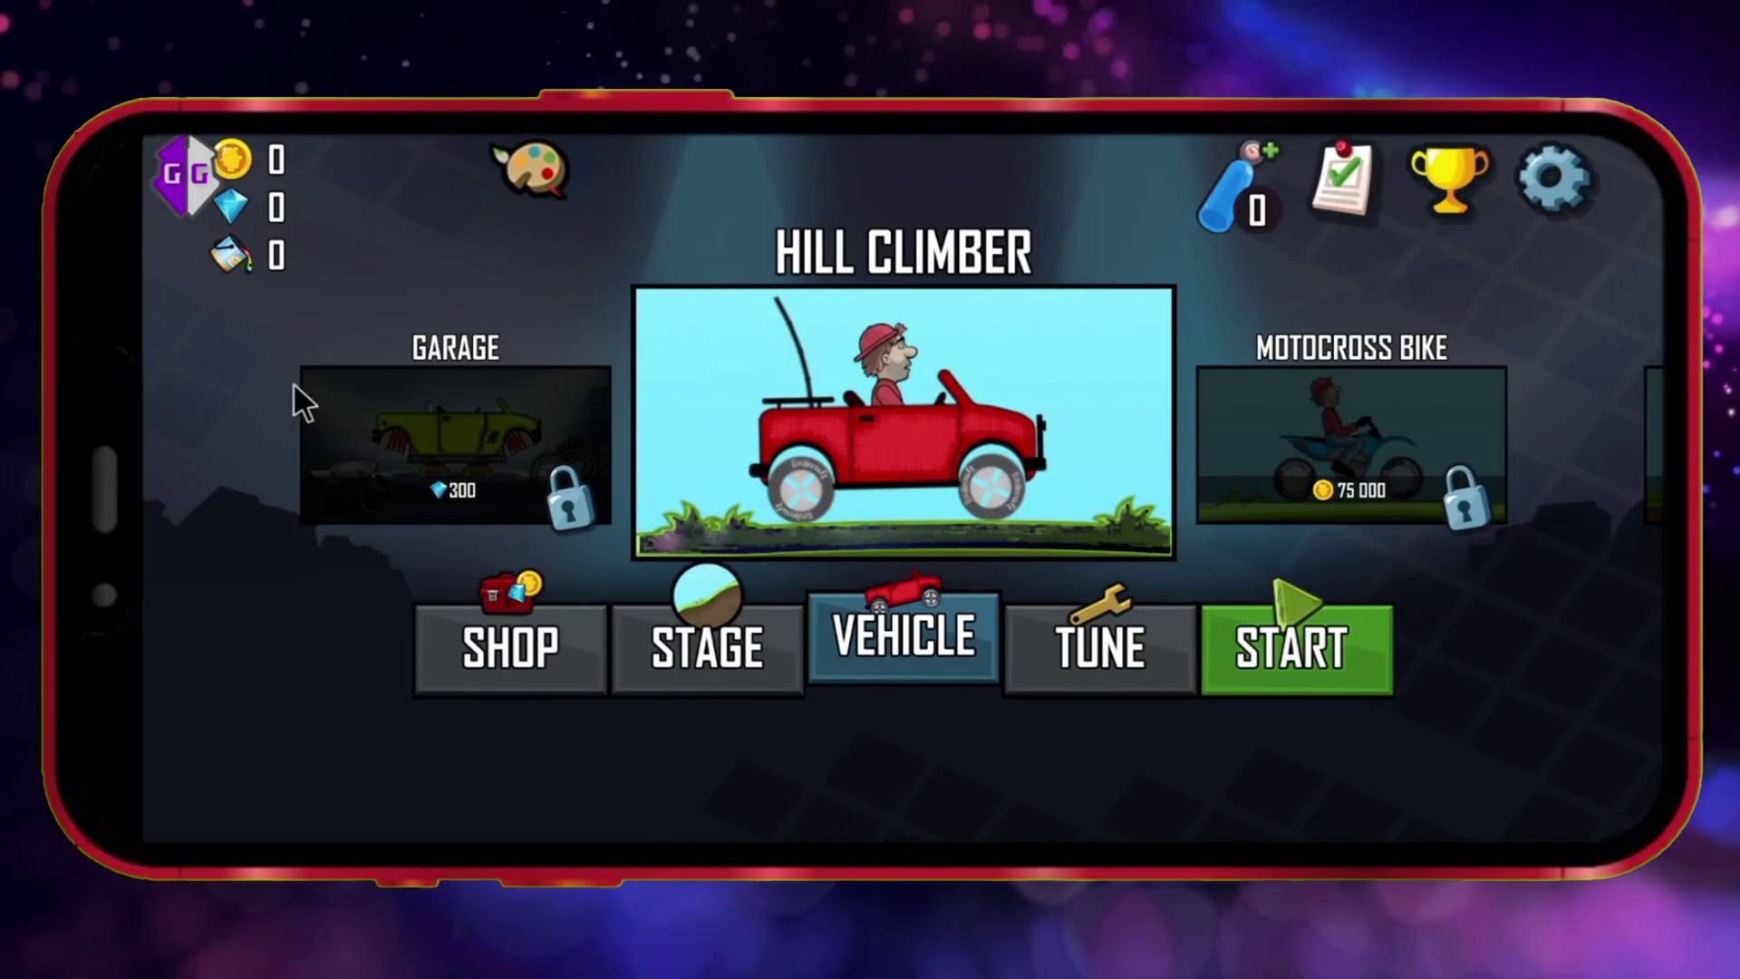
# Attach GameGuardian to the [18004] Hill Climb Racing process and close its panel.
pyautogui.click(189, 190)
pyautogui.click(197, 205)
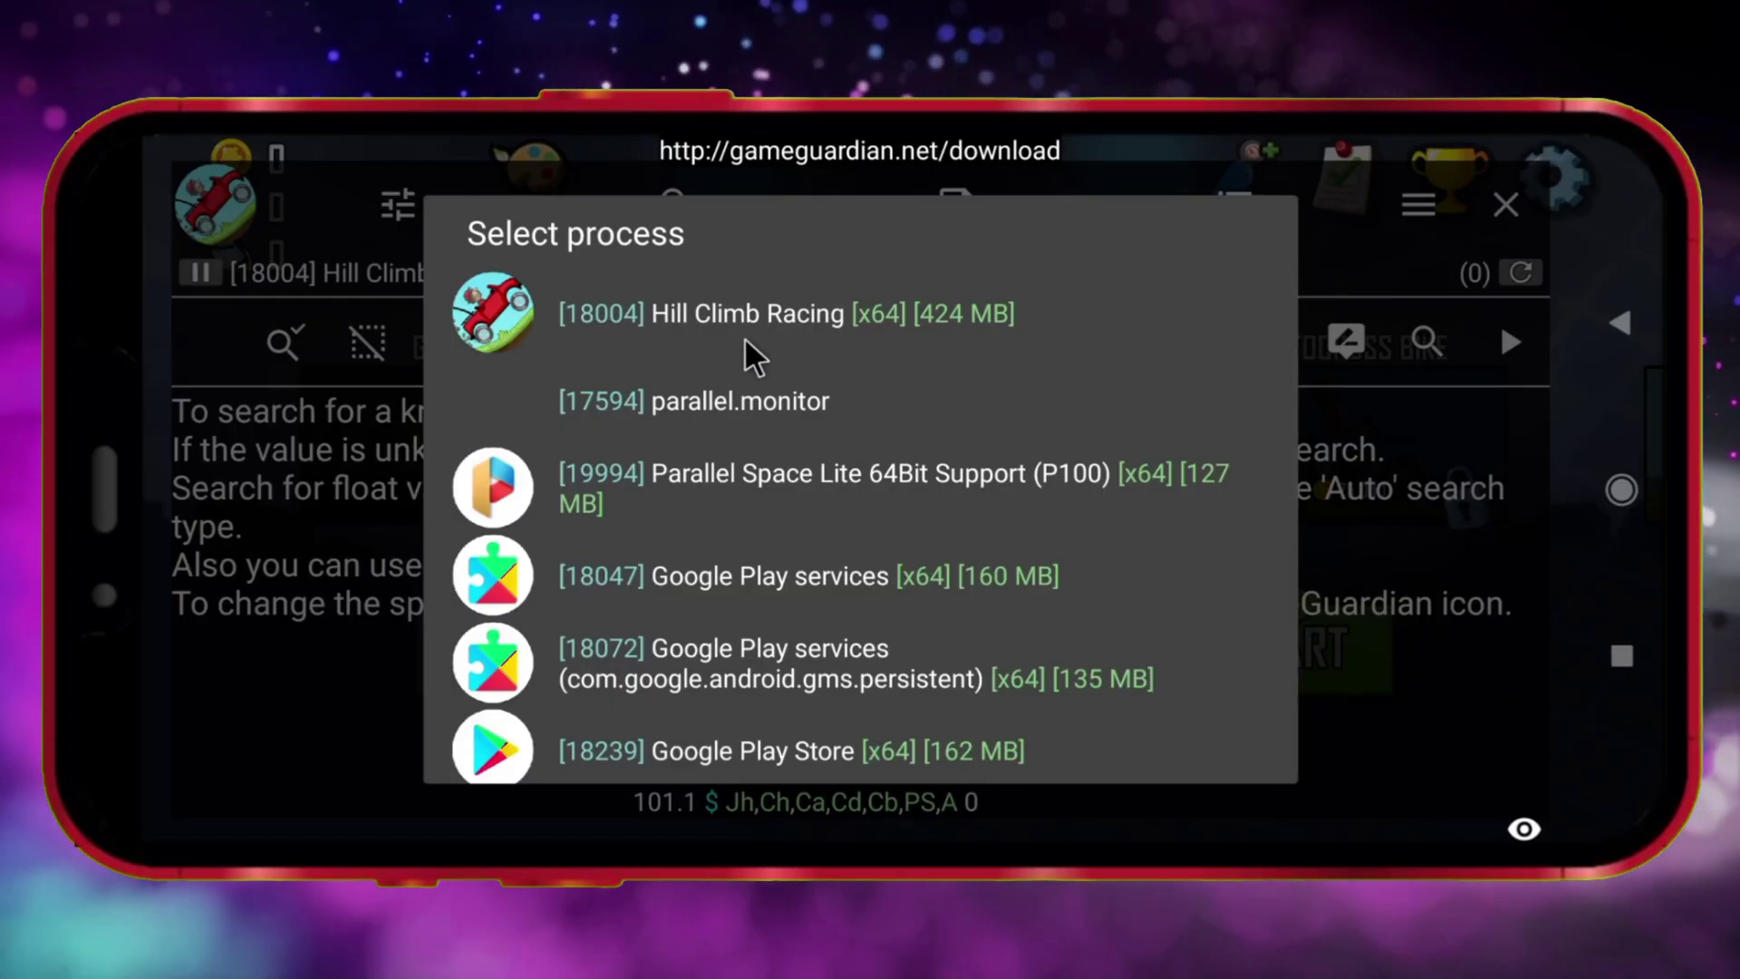
pyautogui.click(765, 315)
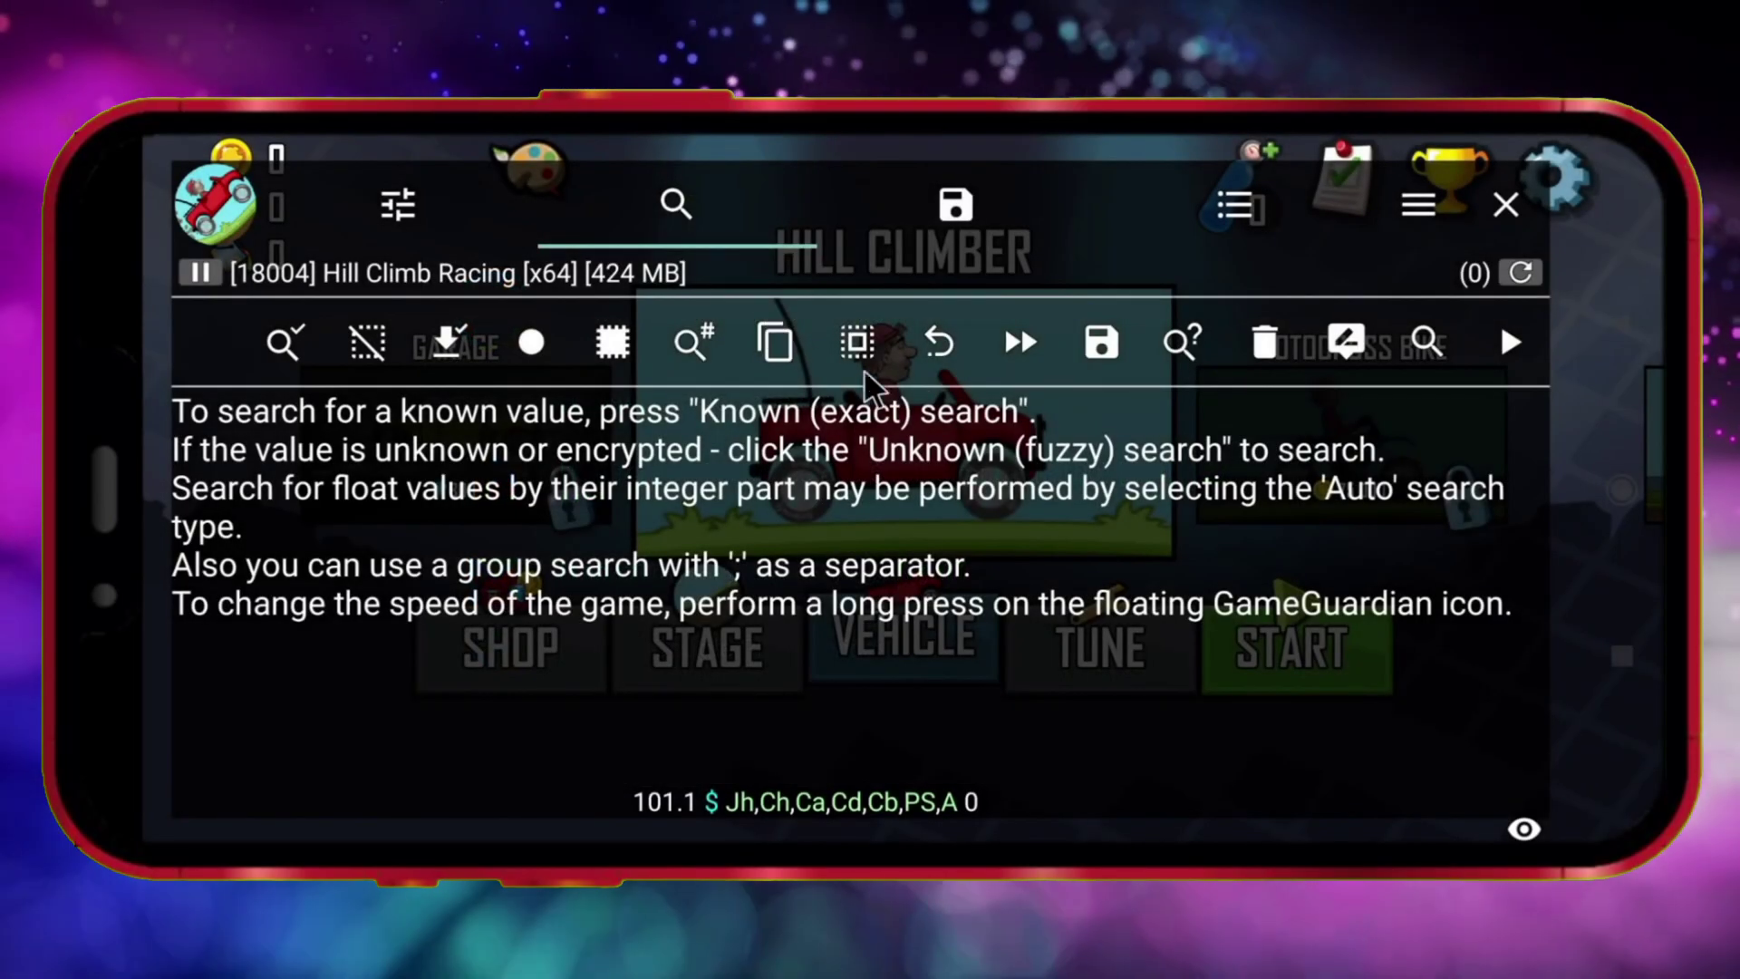
pyautogui.click(1504, 204)
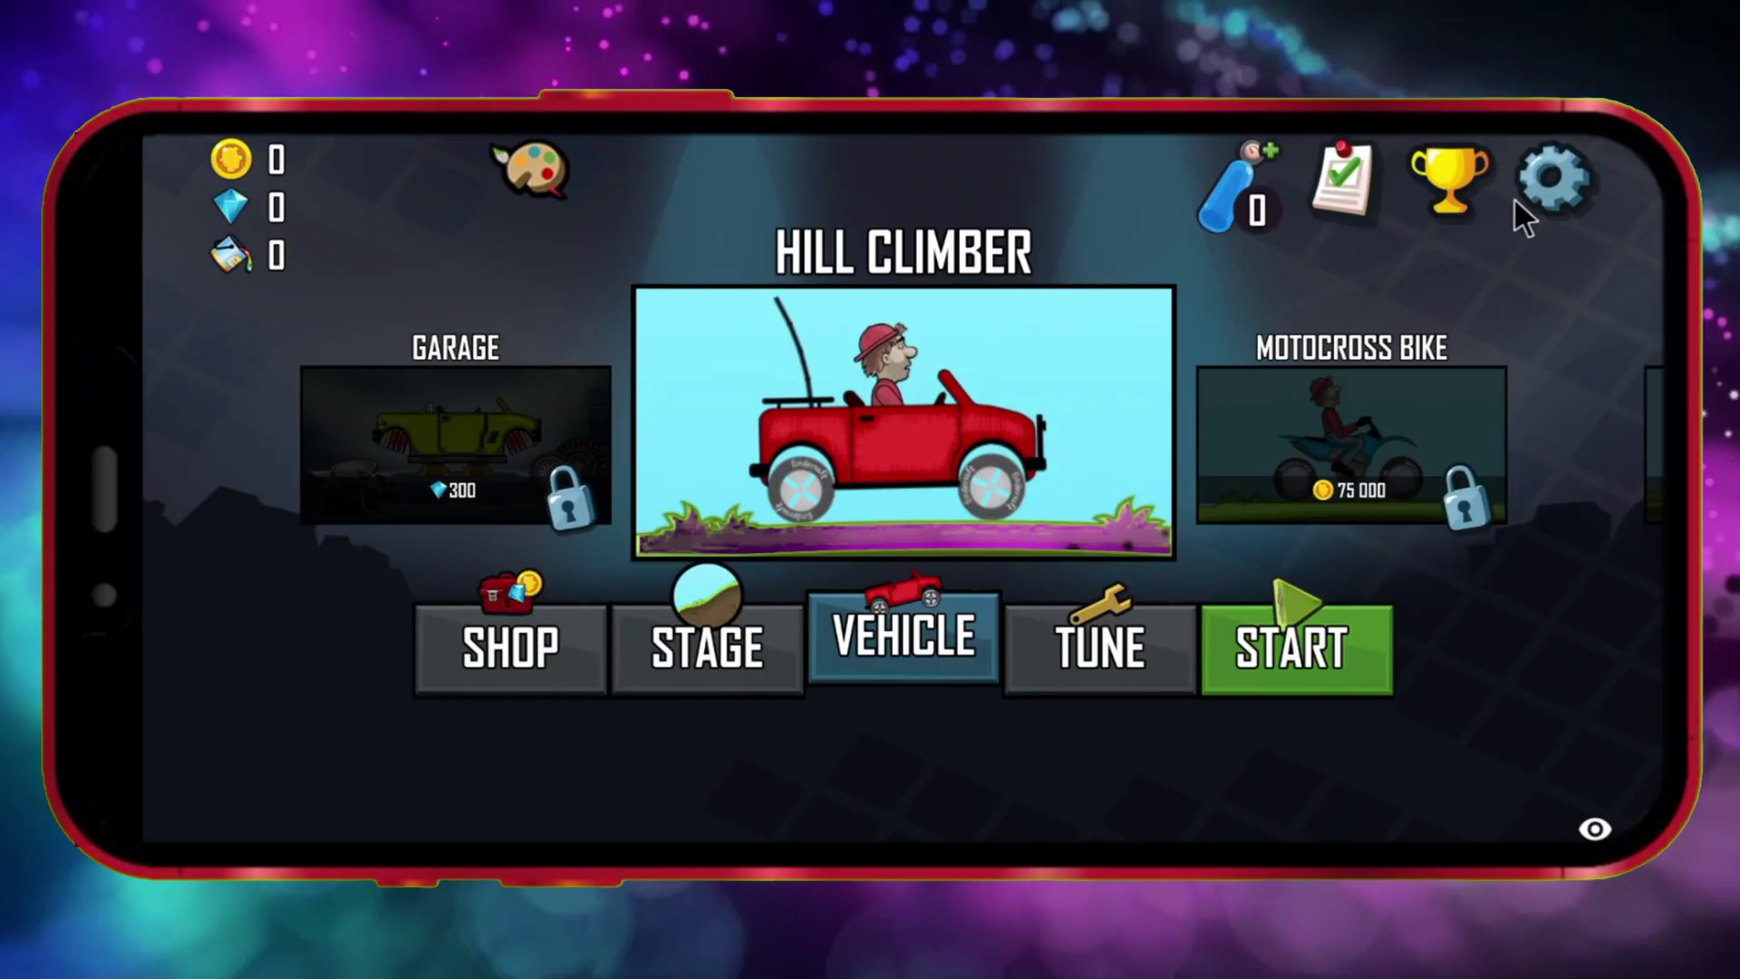
# Drive about 170m collecting 1,080 coins, then pause the game.
pyautogui.click(1328, 625)
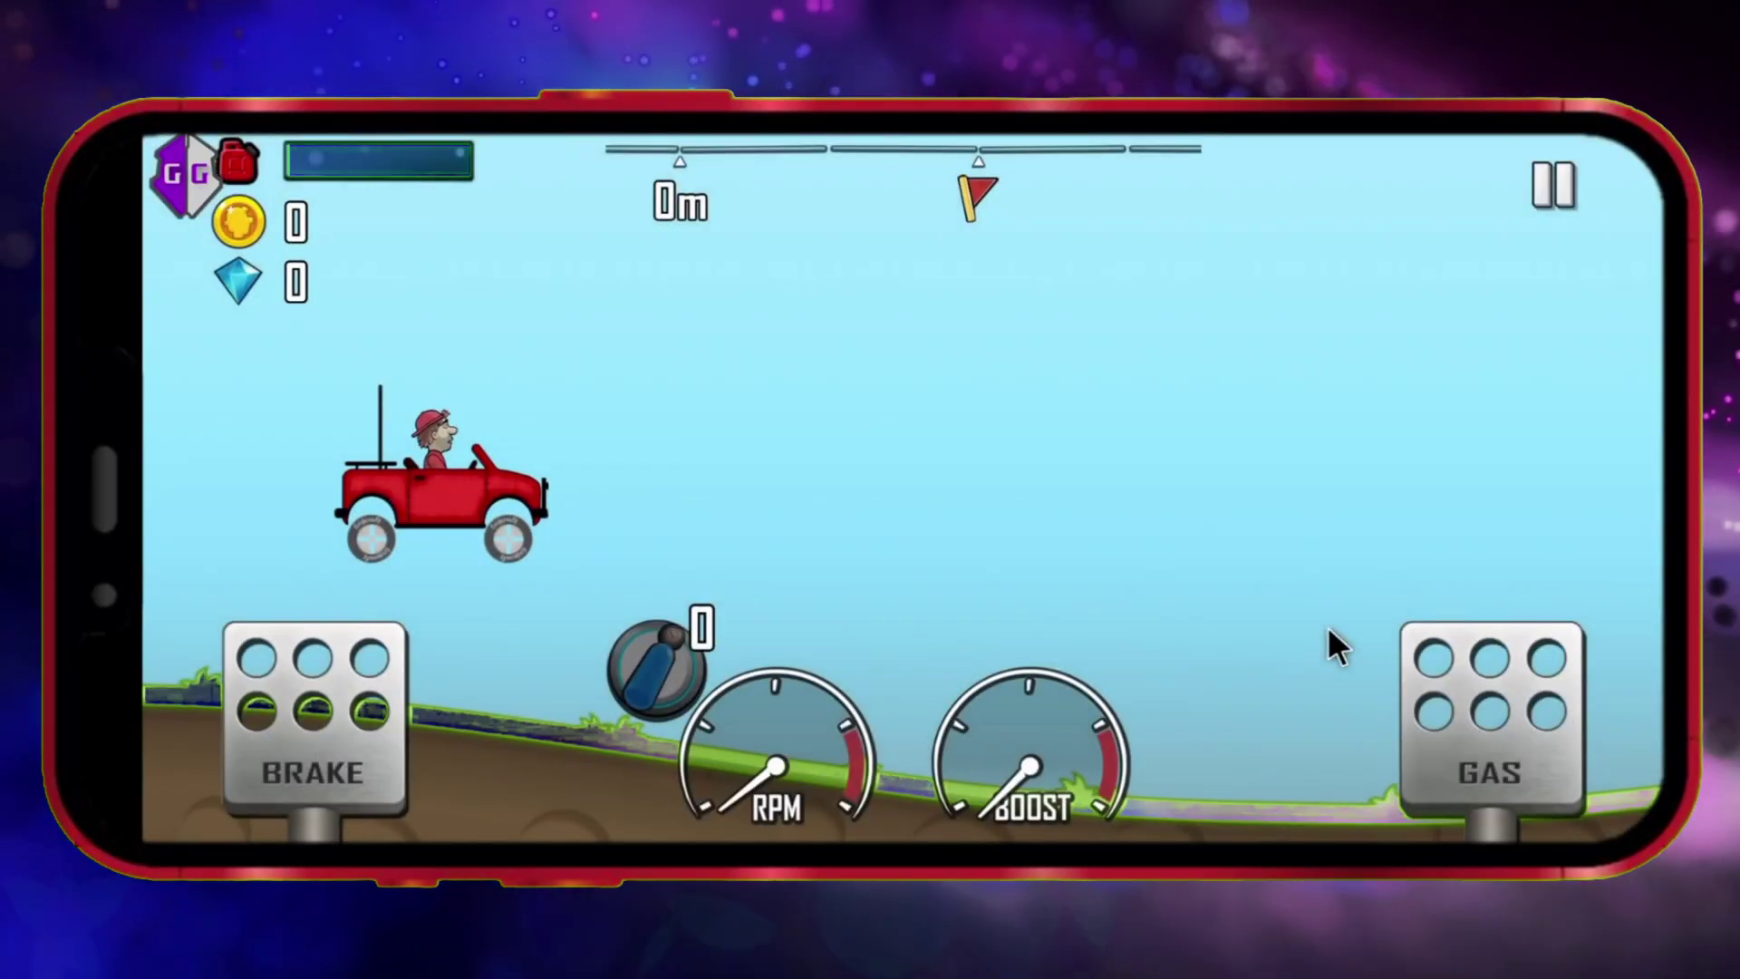
pyautogui.click(1509, 661)
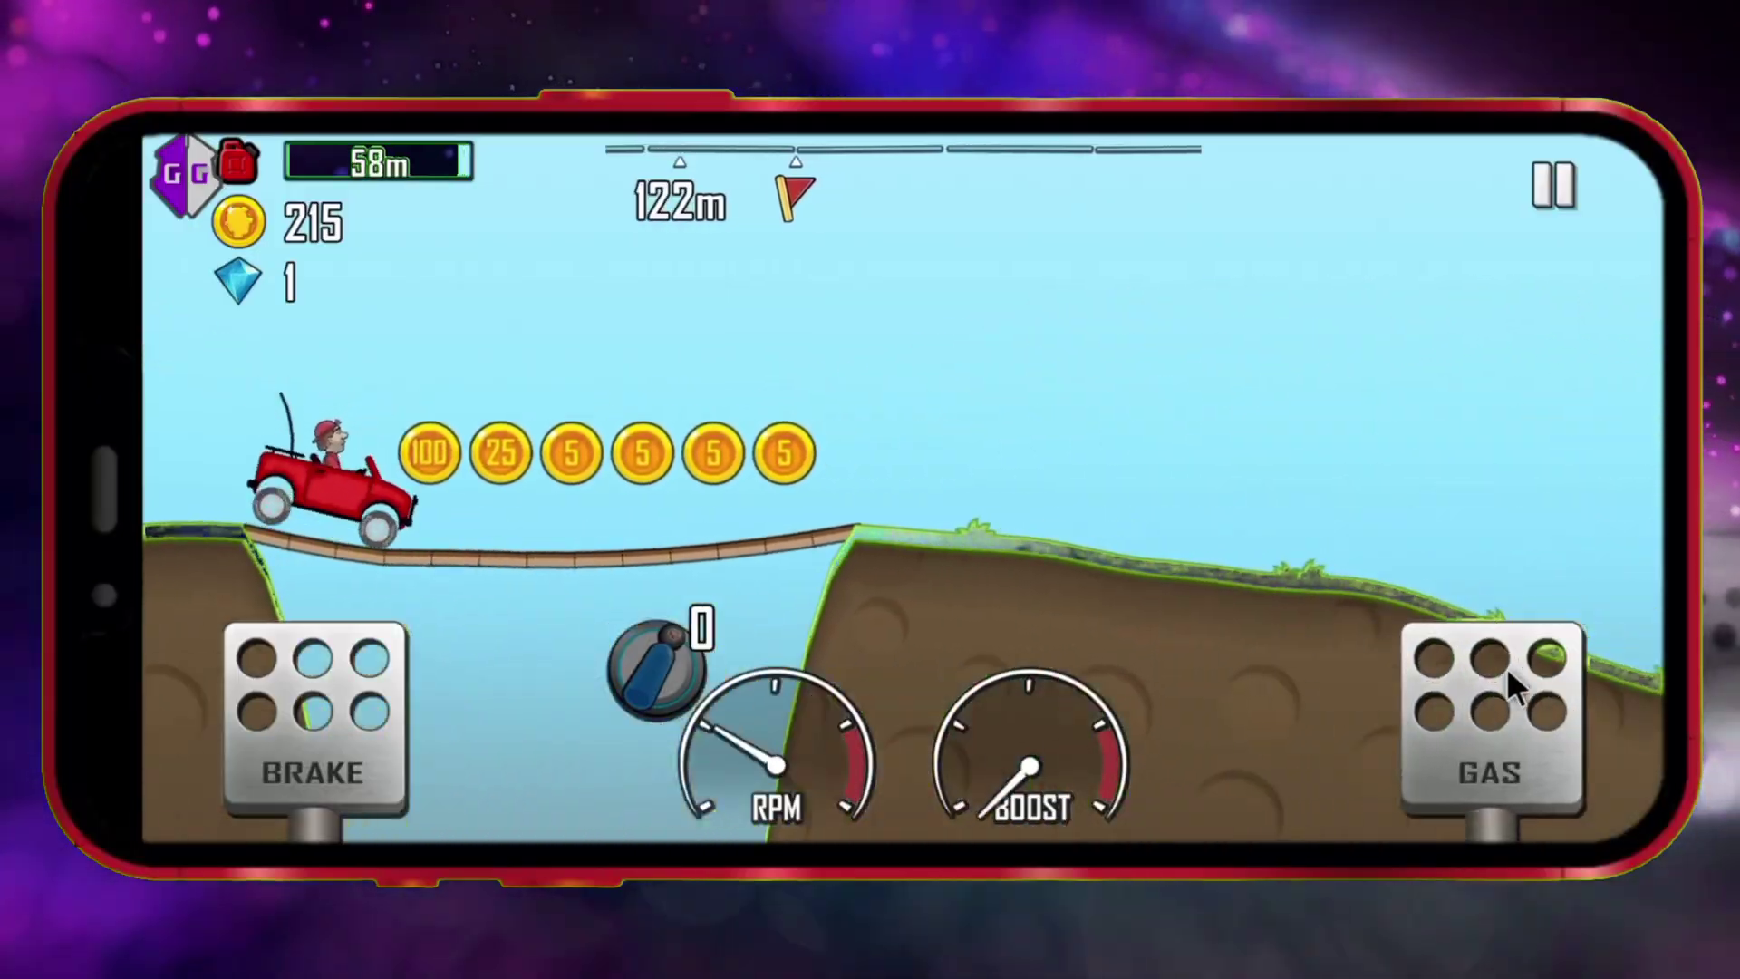
pyautogui.click(317, 717)
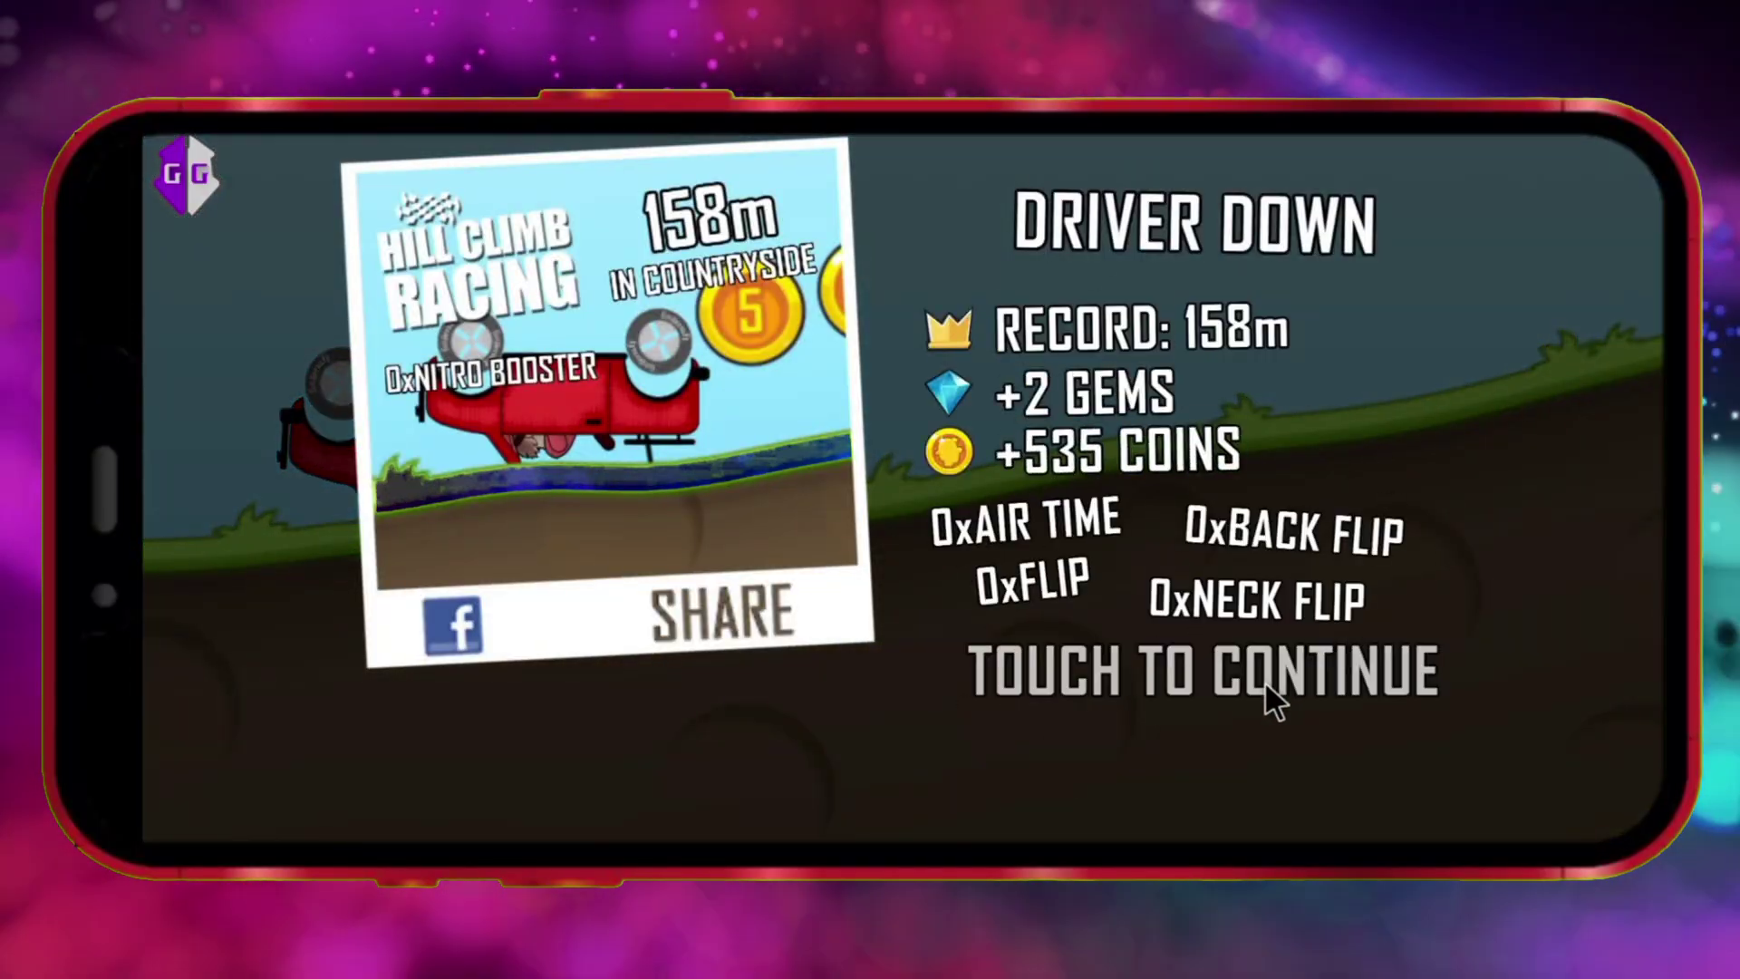
pyautogui.click(1264, 682)
pyautogui.click(1440, 704)
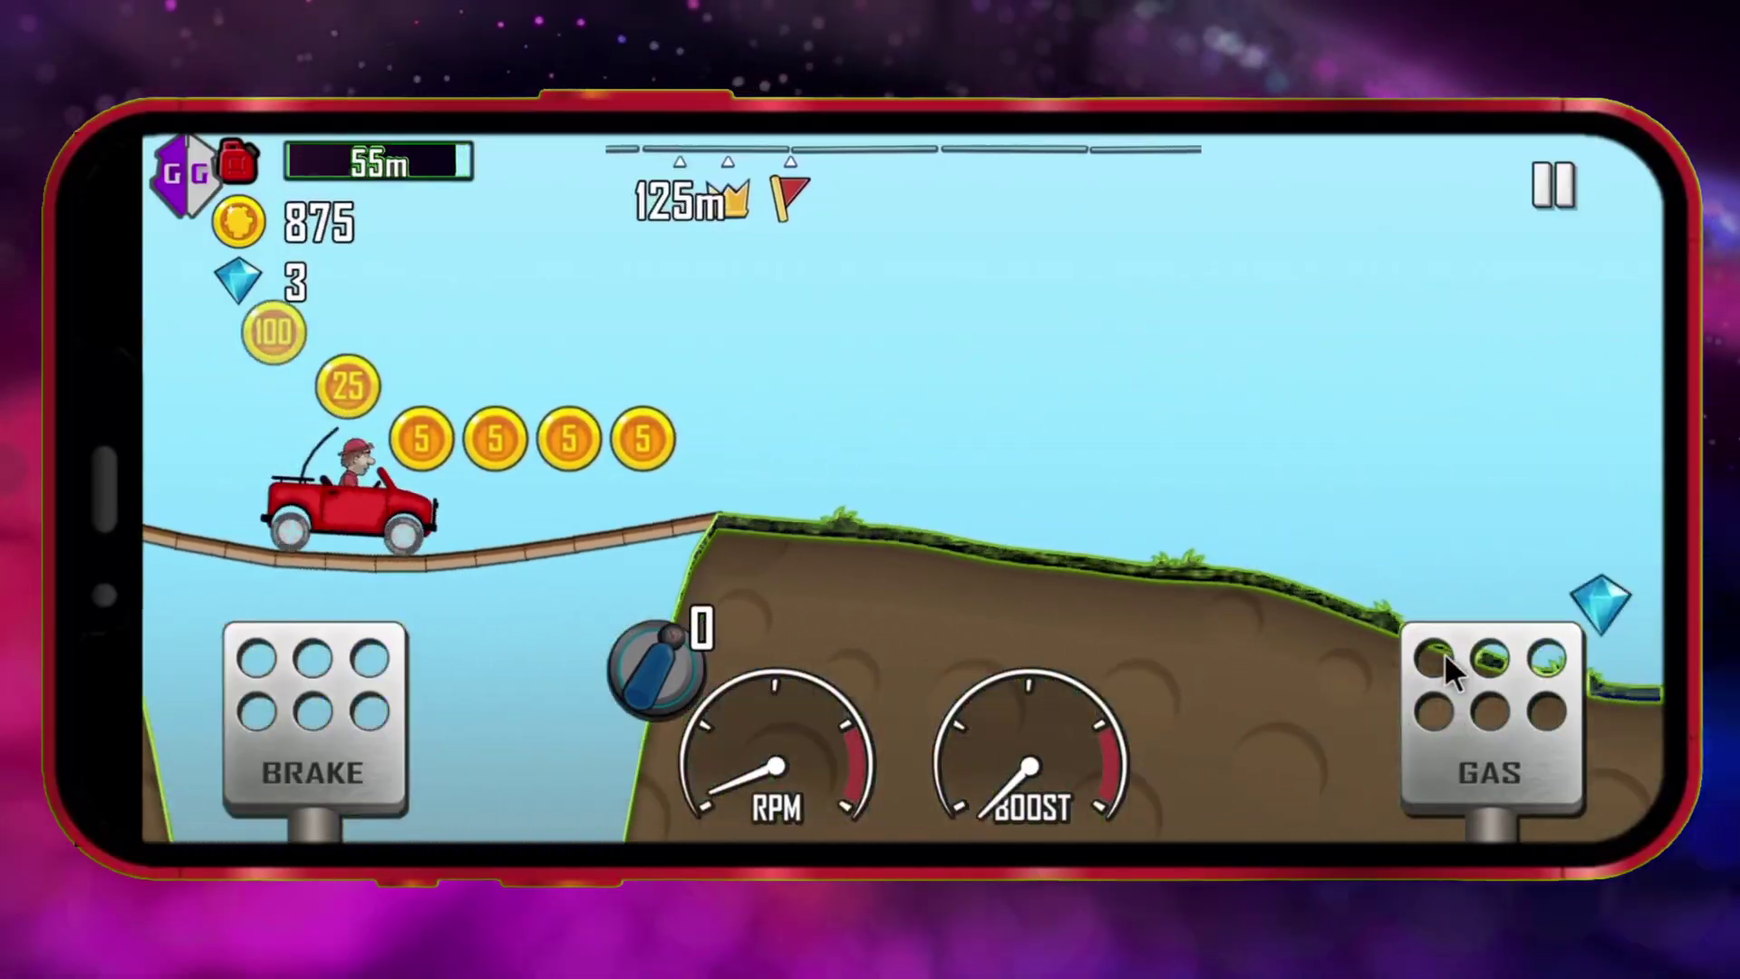
pyautogui.moveTo(1439, 704); pyautogui.dragTo(1445, 650)
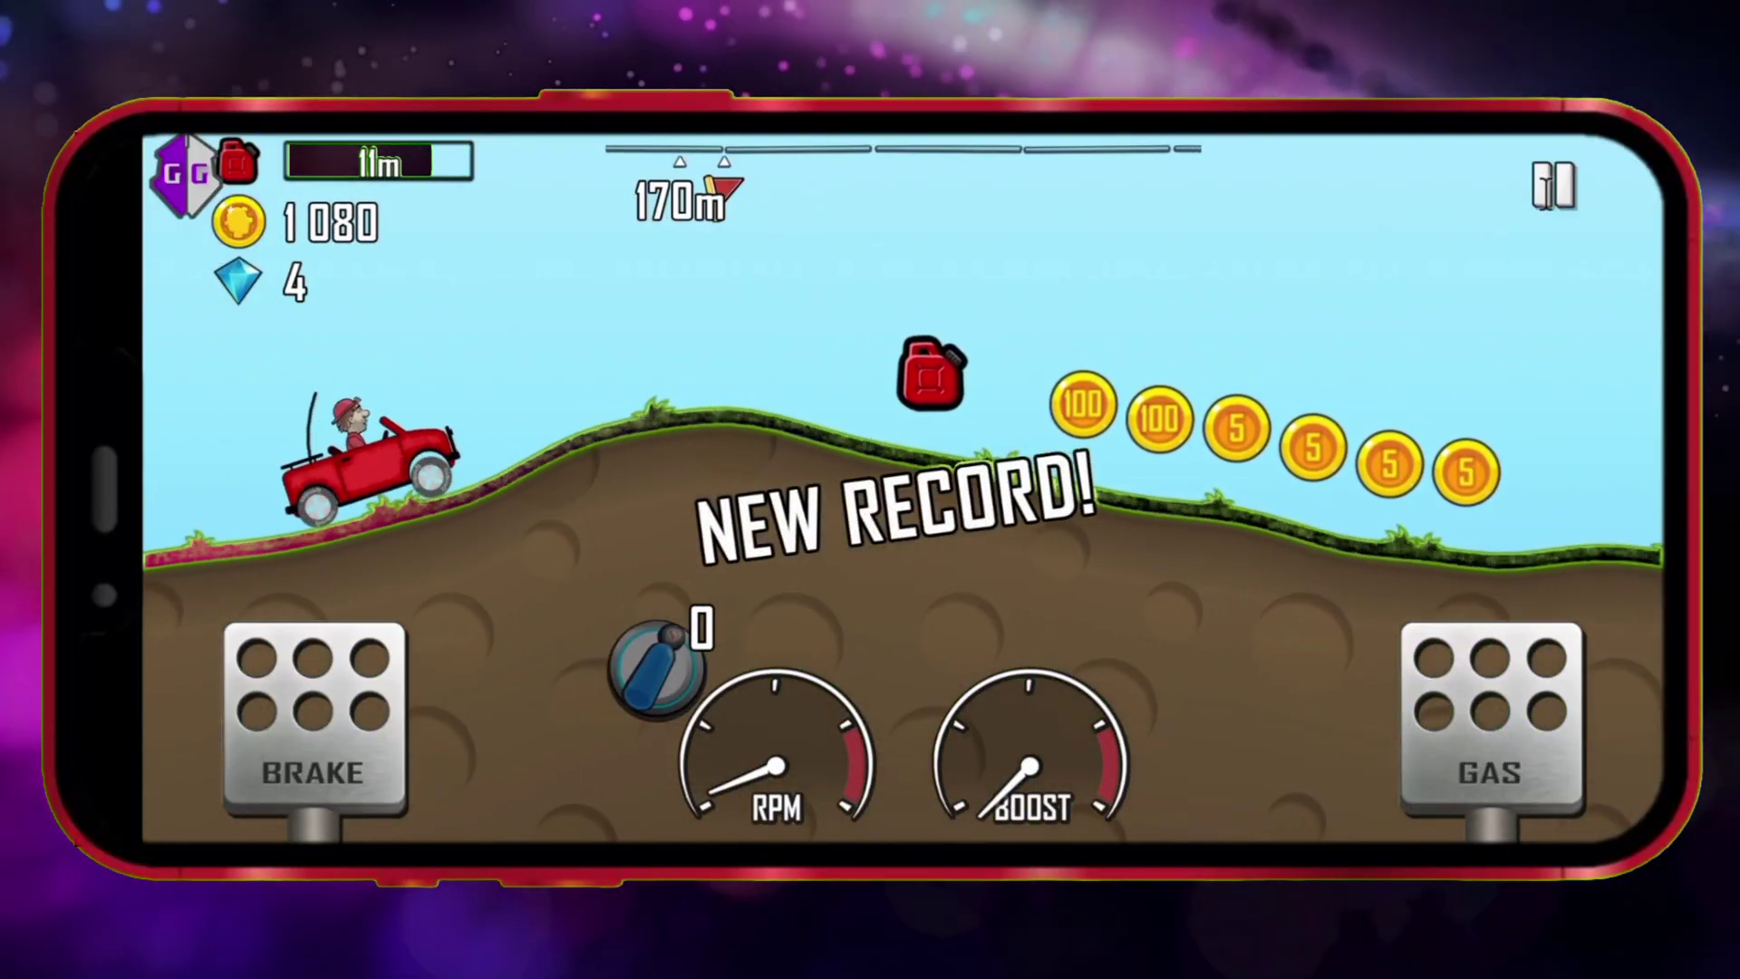
pyautogui.press('Escape')
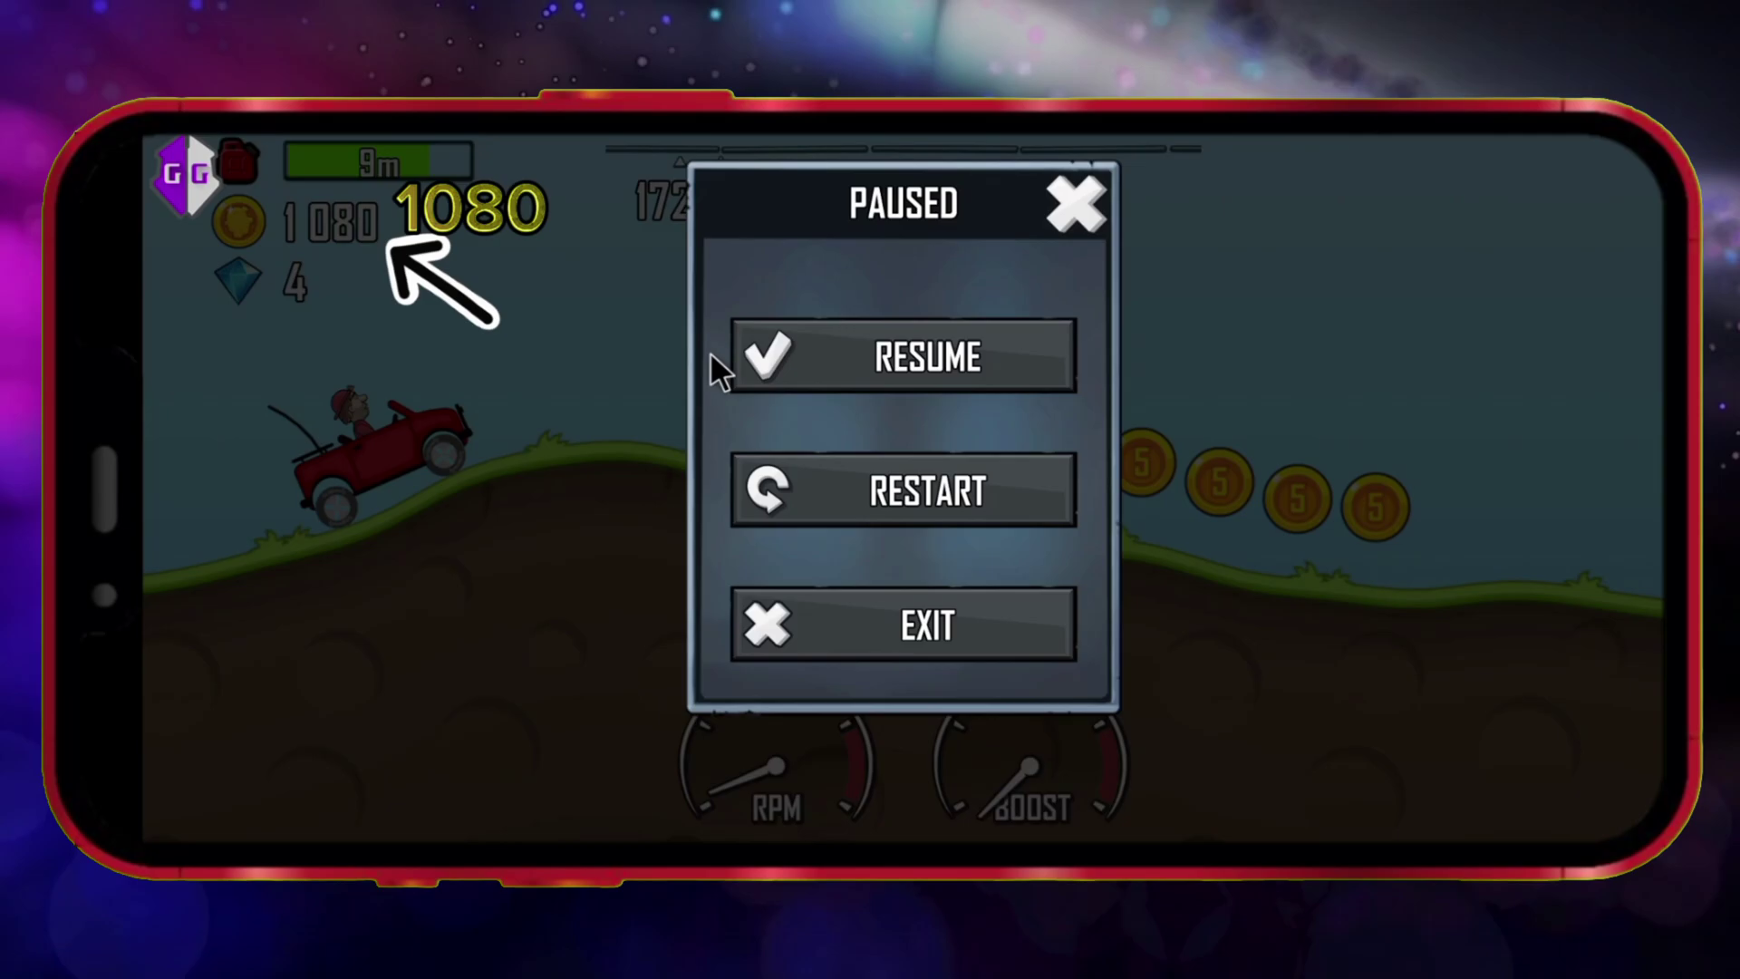
# Run a Dword search for coin value 1080, finding 537 matches.
pyautogui.click(174, 180)
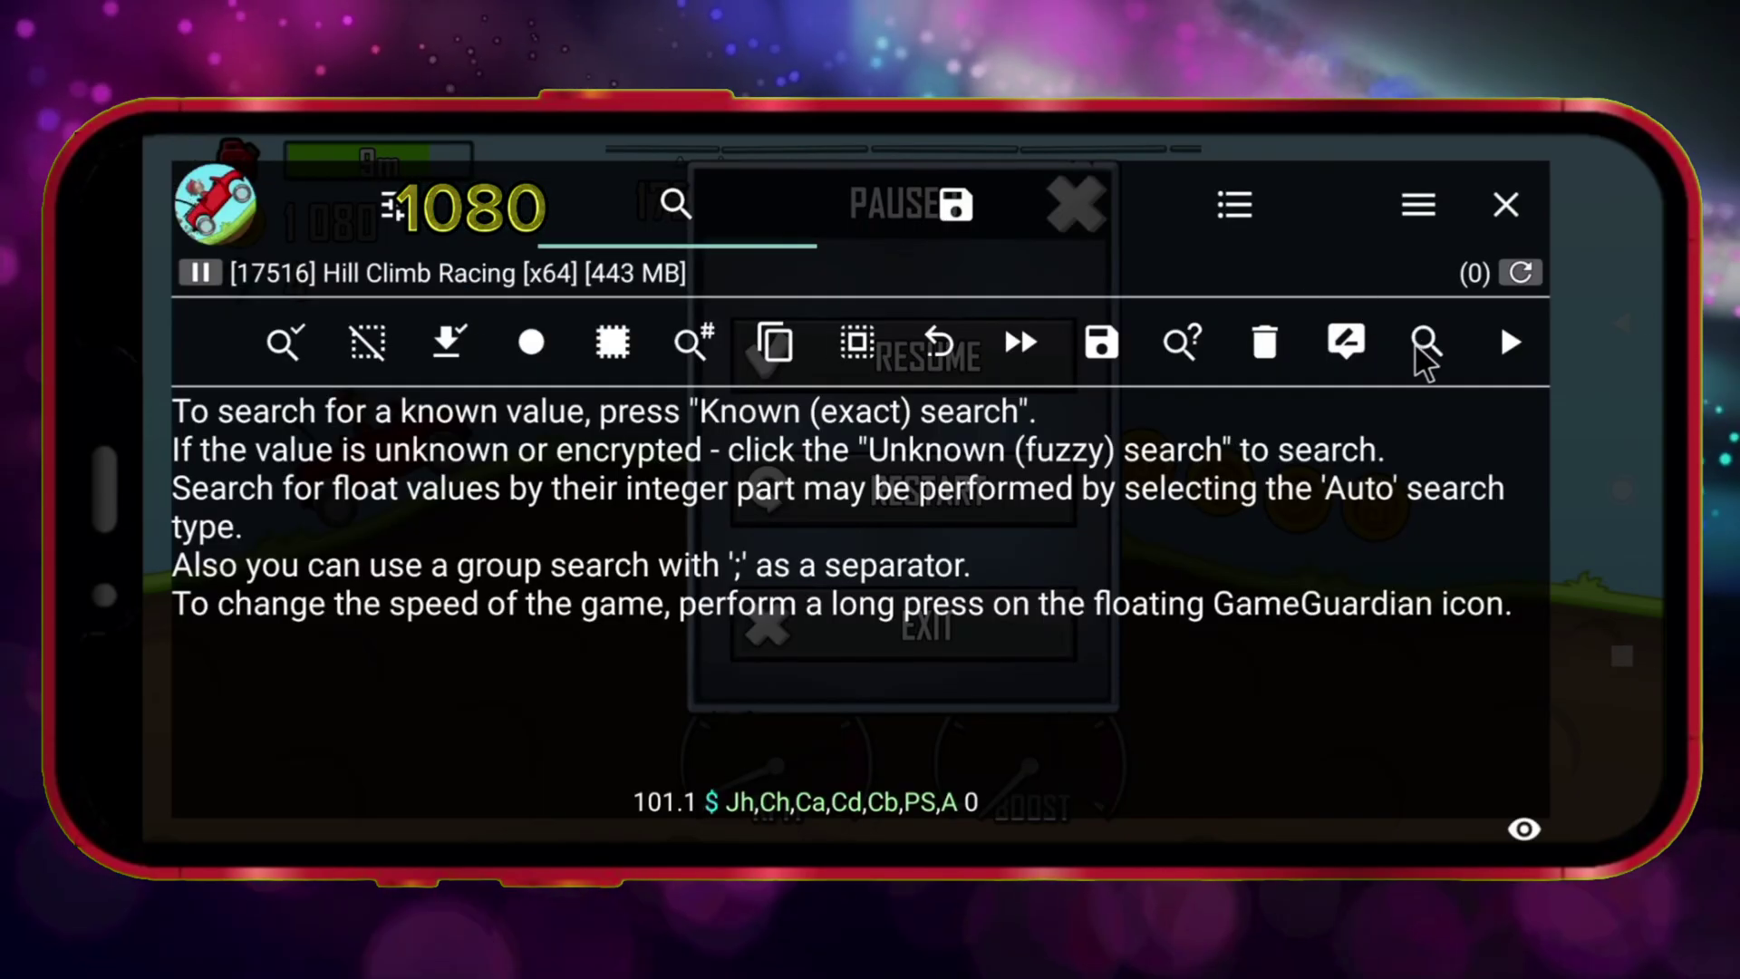
pyautogui.click(1426, 343)
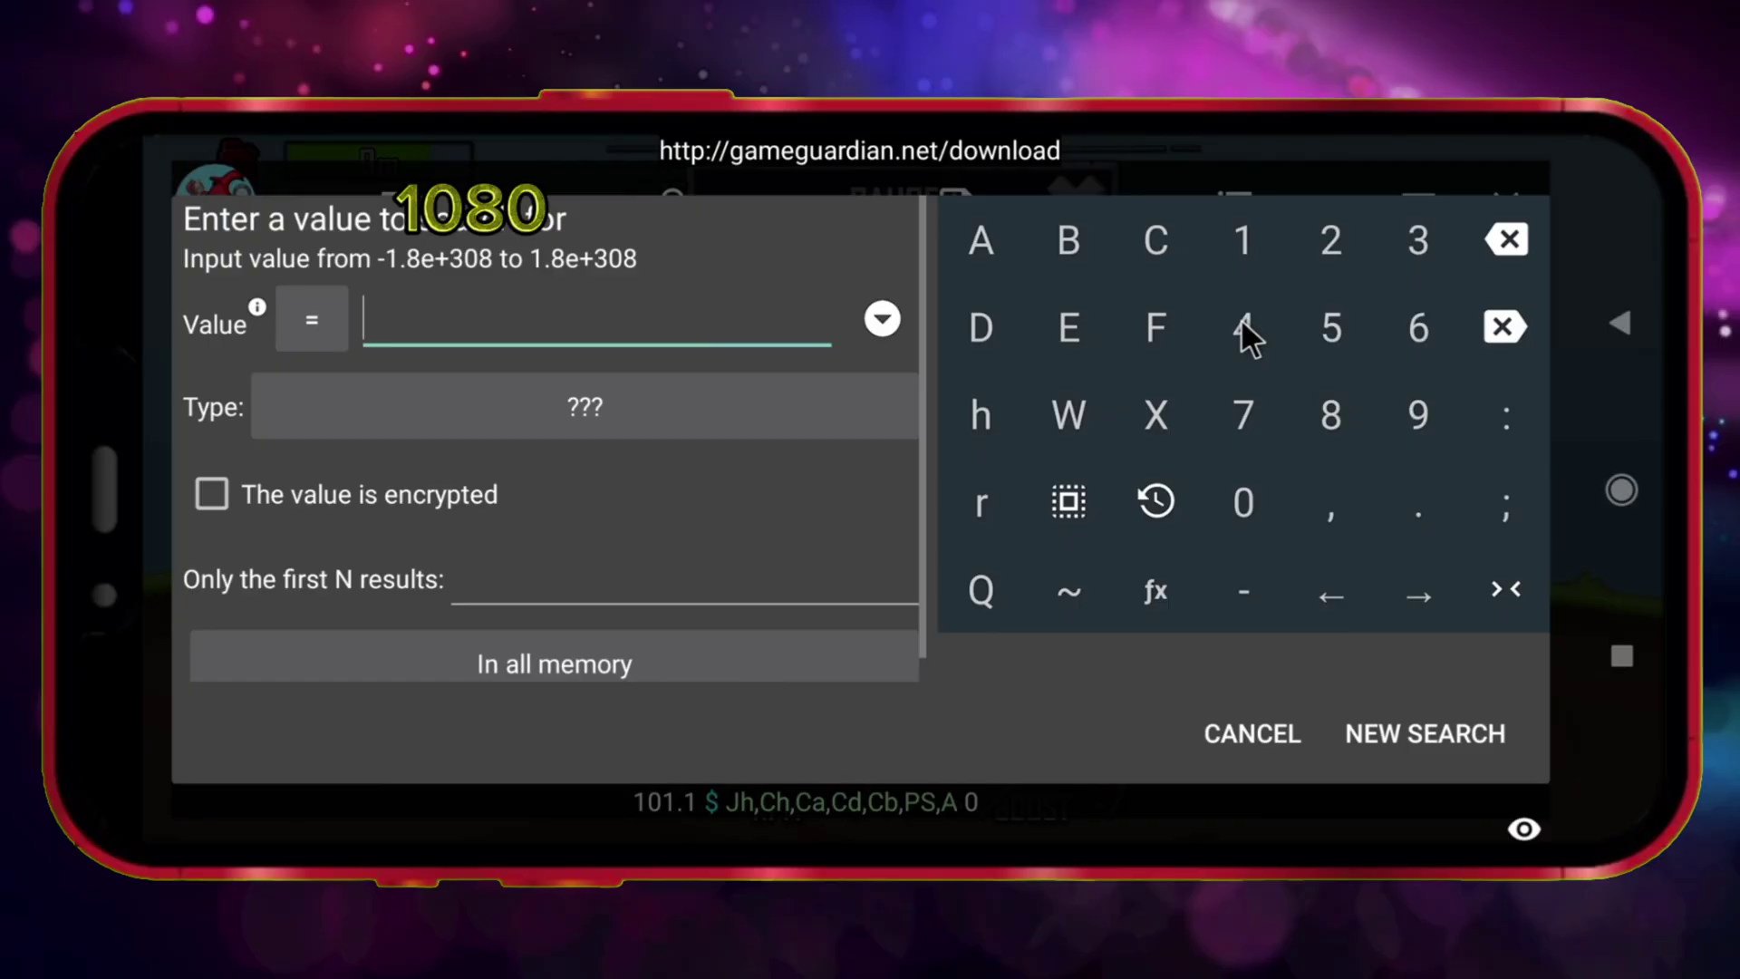
pyautogui.click(1242, 241)
pyautogui.click(1243, 503)
pyautogui.click(1331, 415)
pyautogui.click(1243, 504)
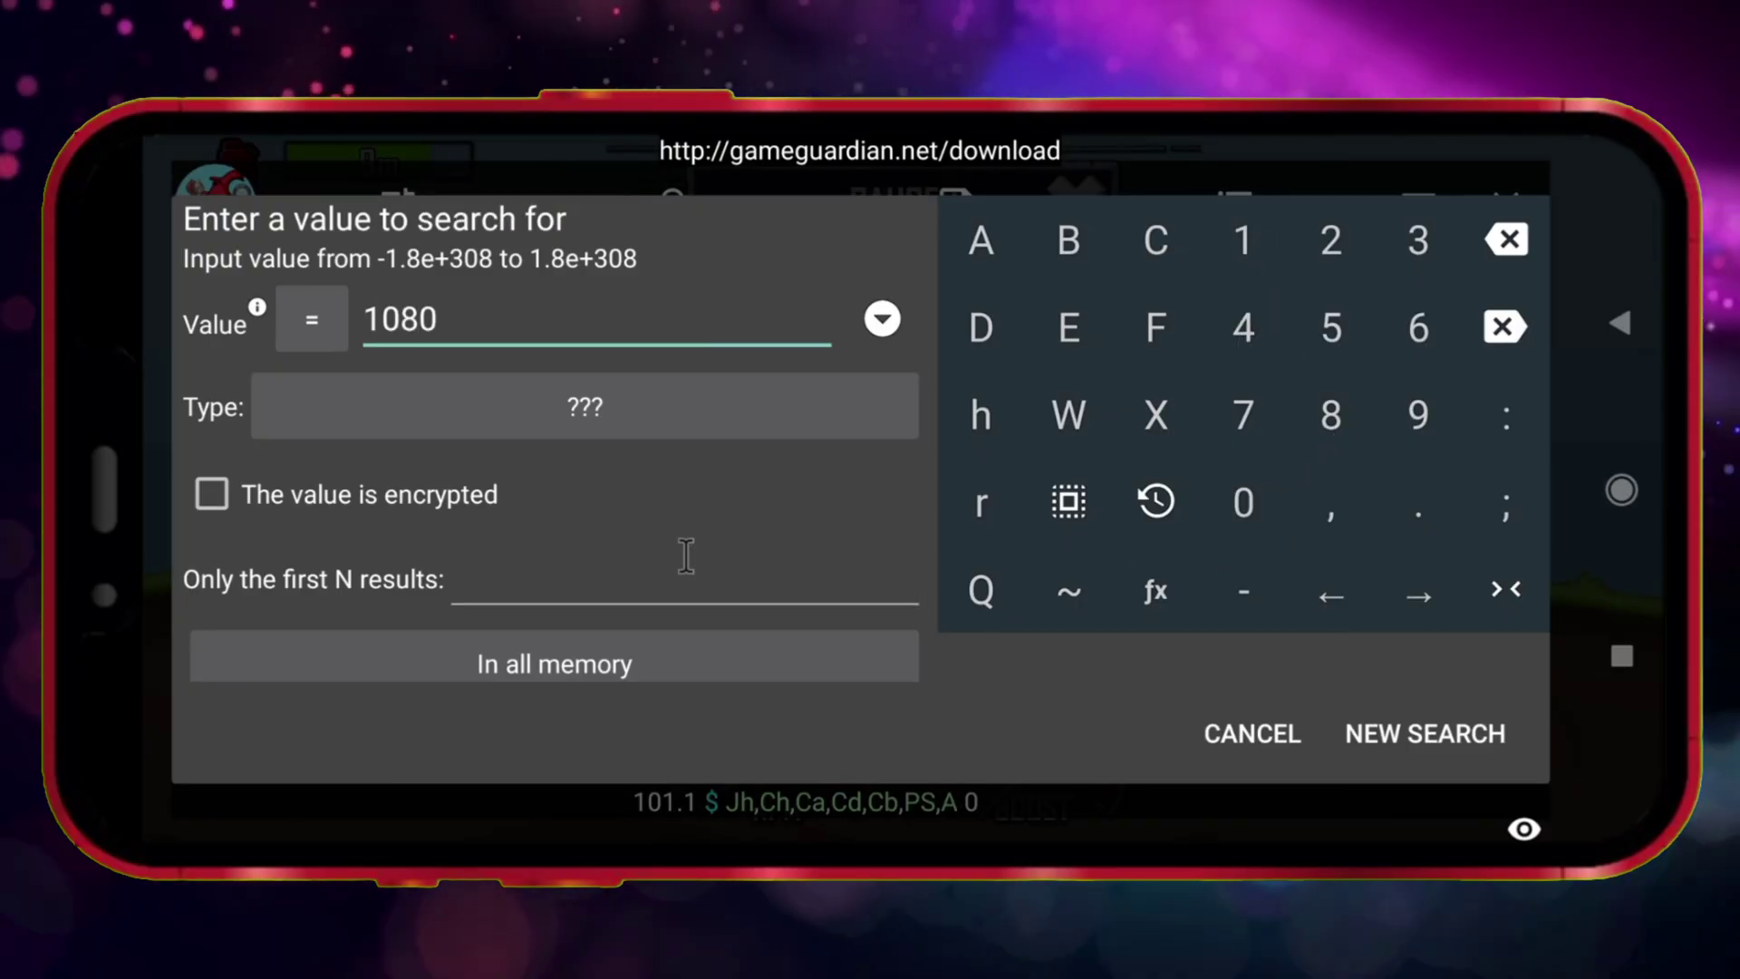
pyautogui.click(649, 413)
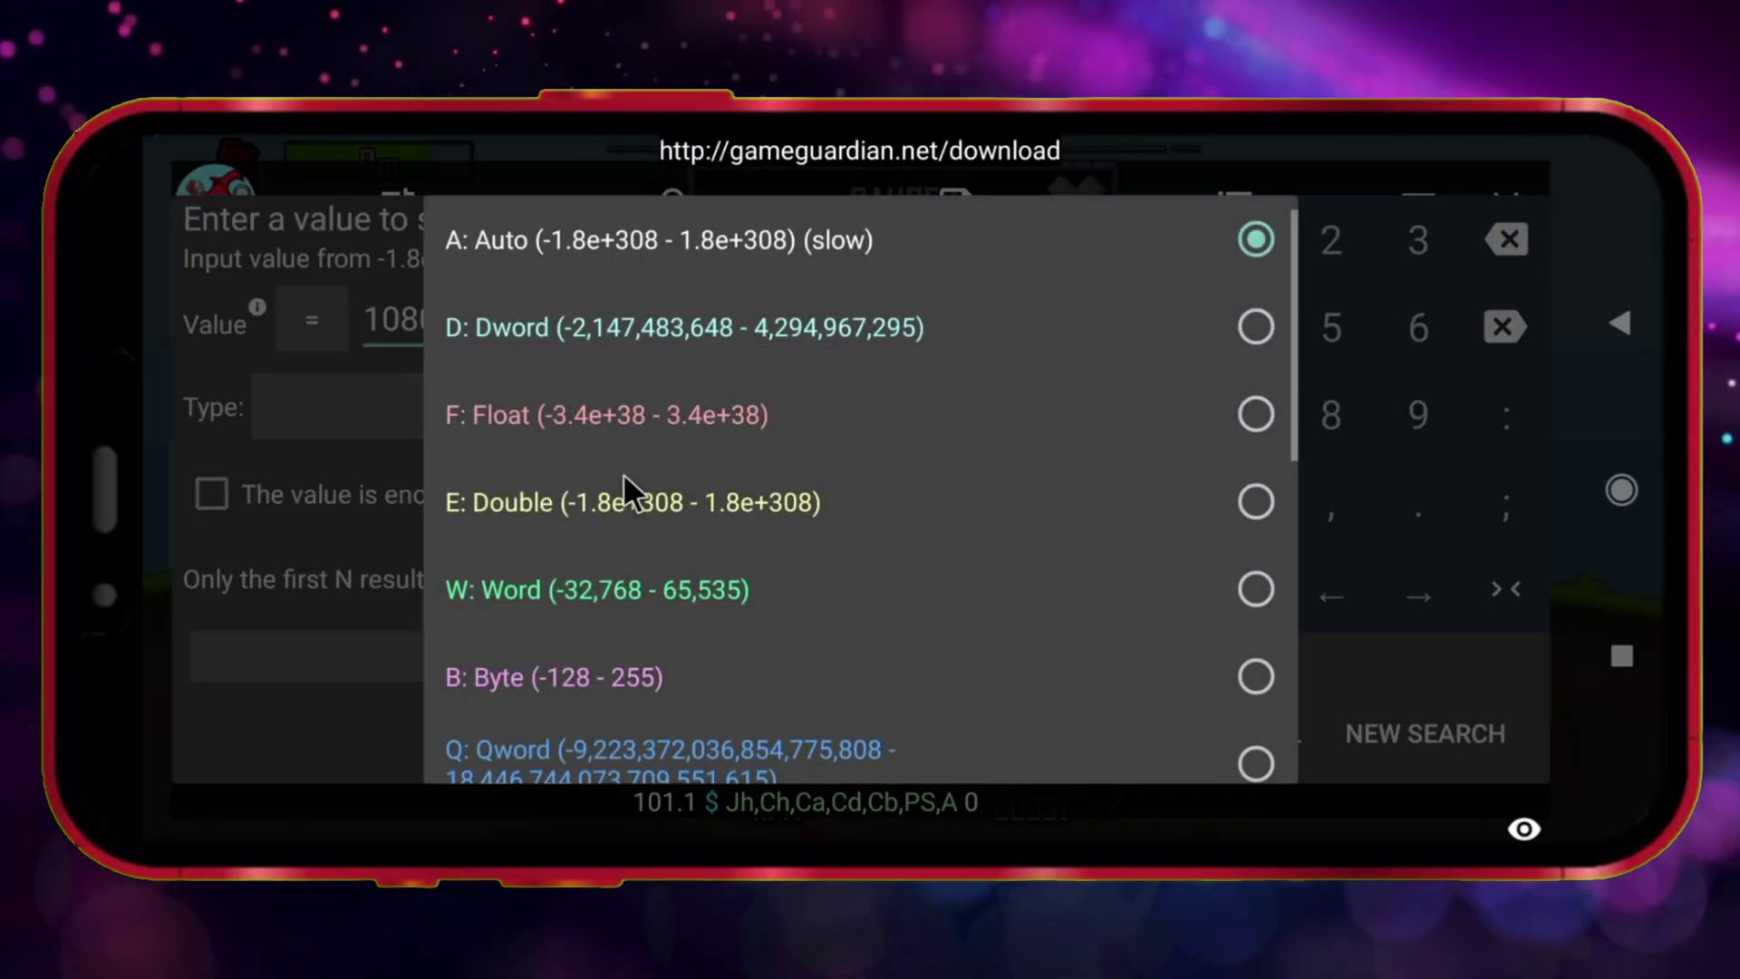
pyautogui.click(646, 320)
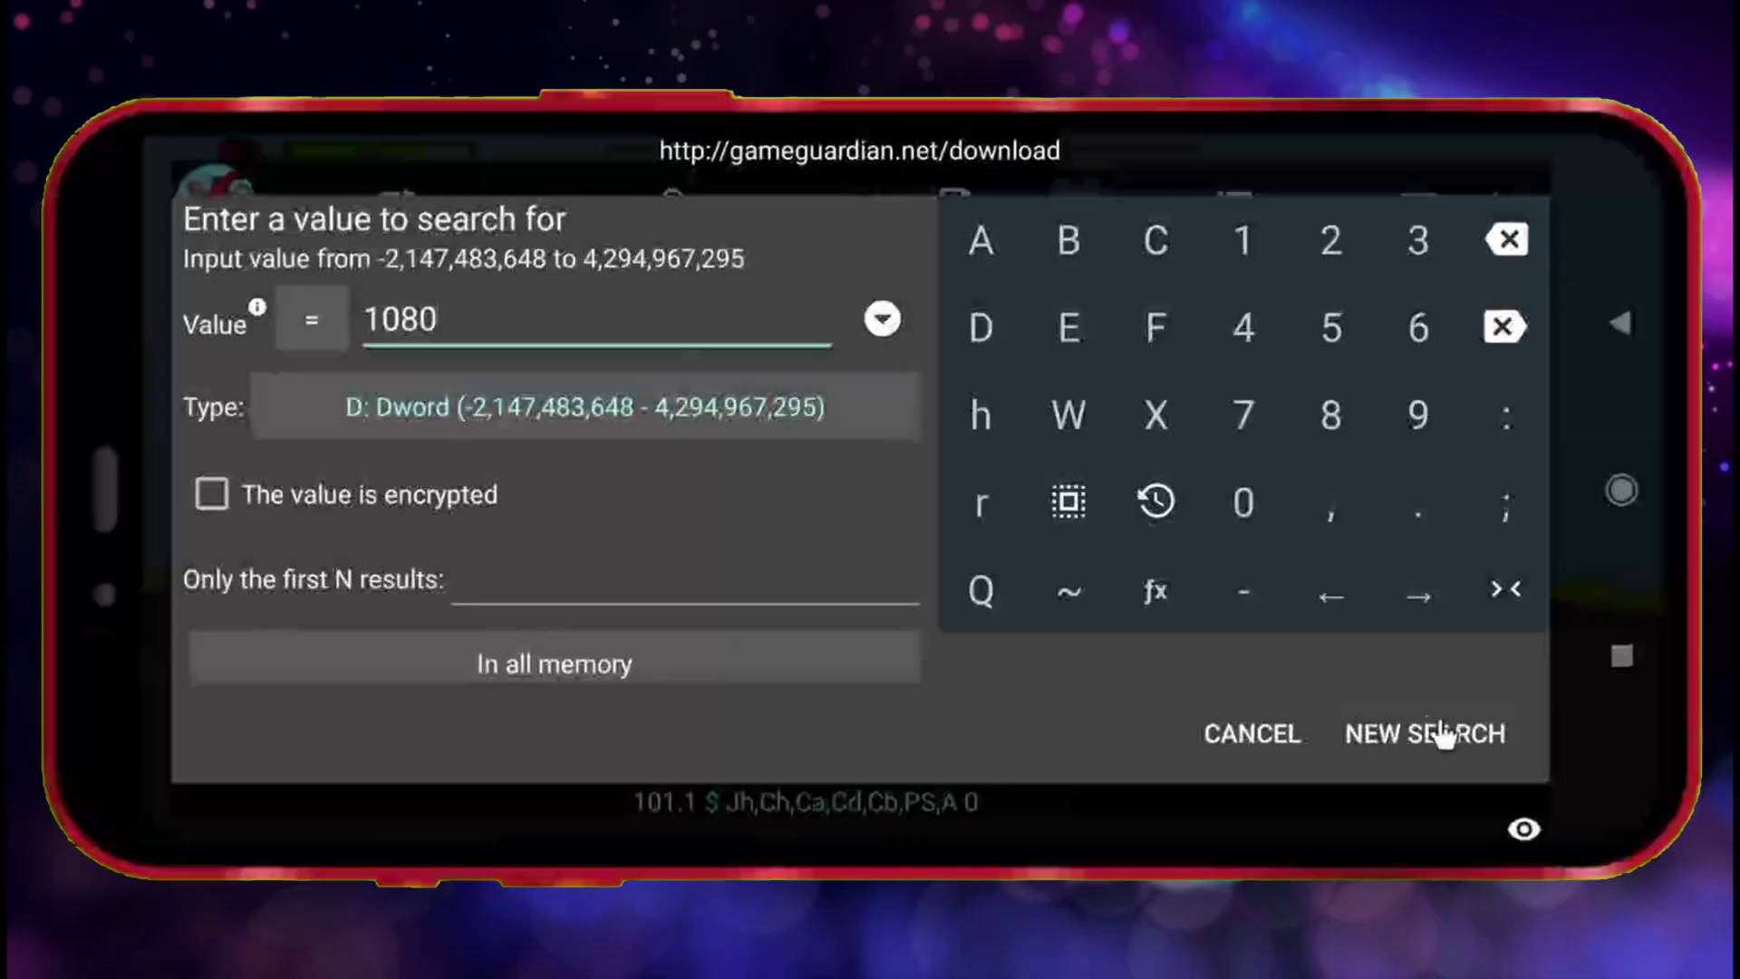
pyautogui.click(1442, 733)
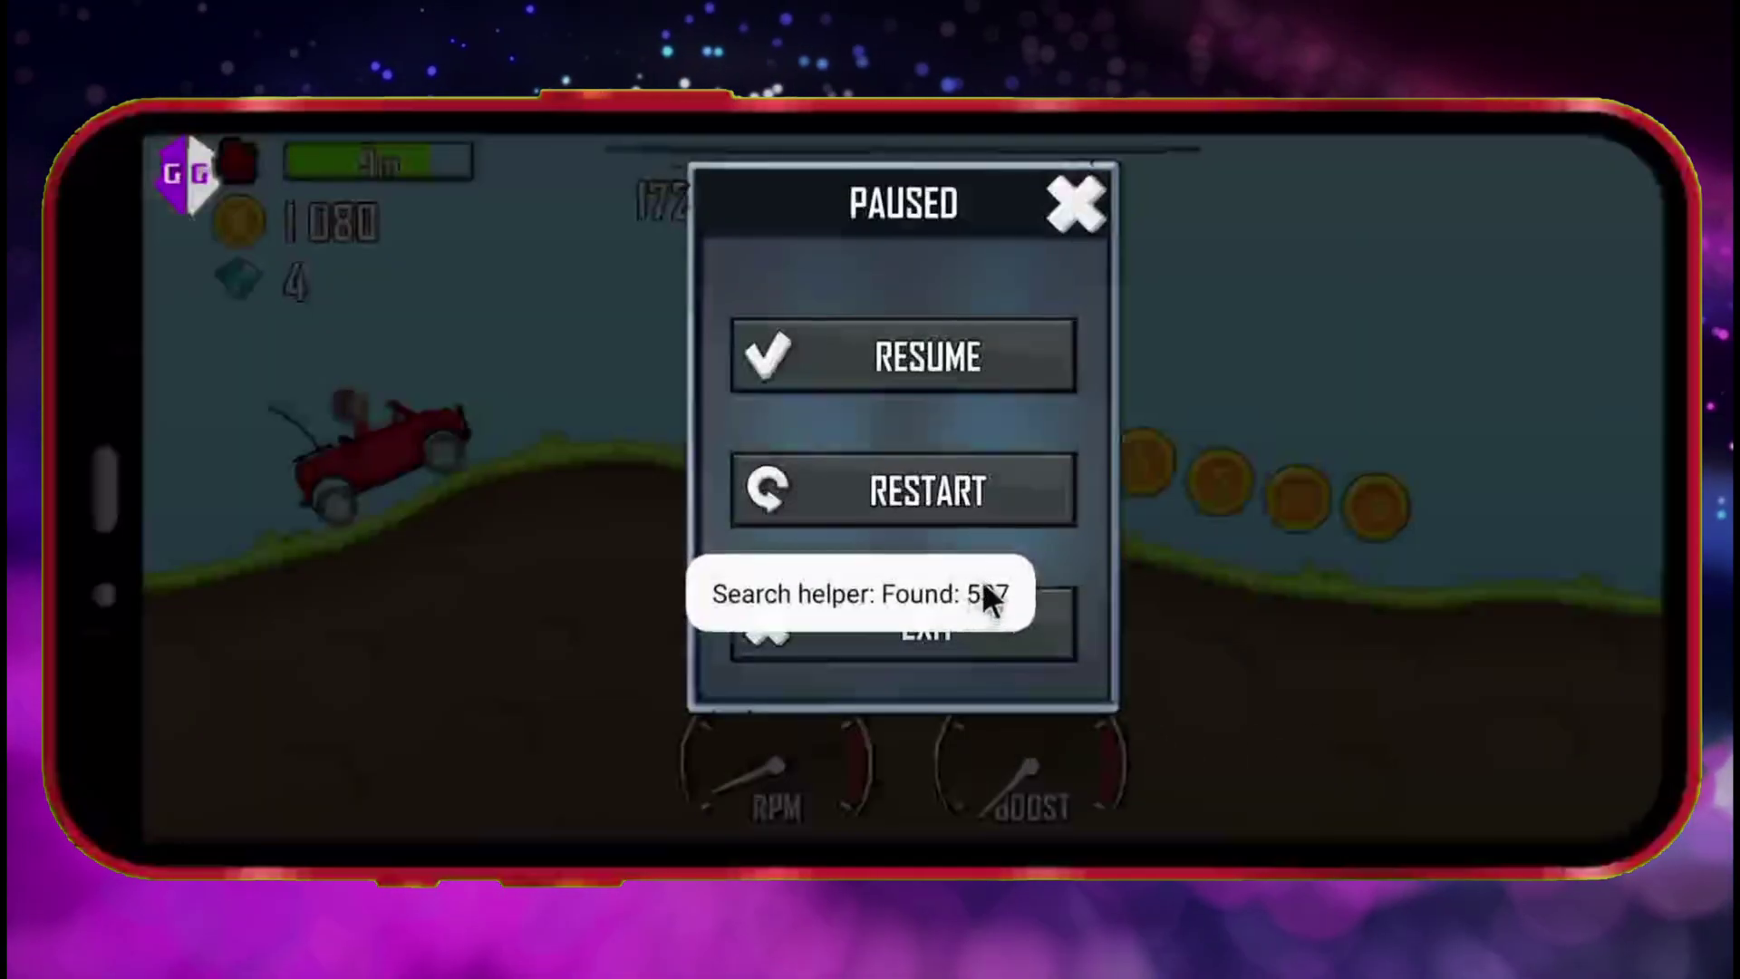
# Resume and re-pause the game, then refine the search to coin value 7060.
pyautogui.click(1002, 351)
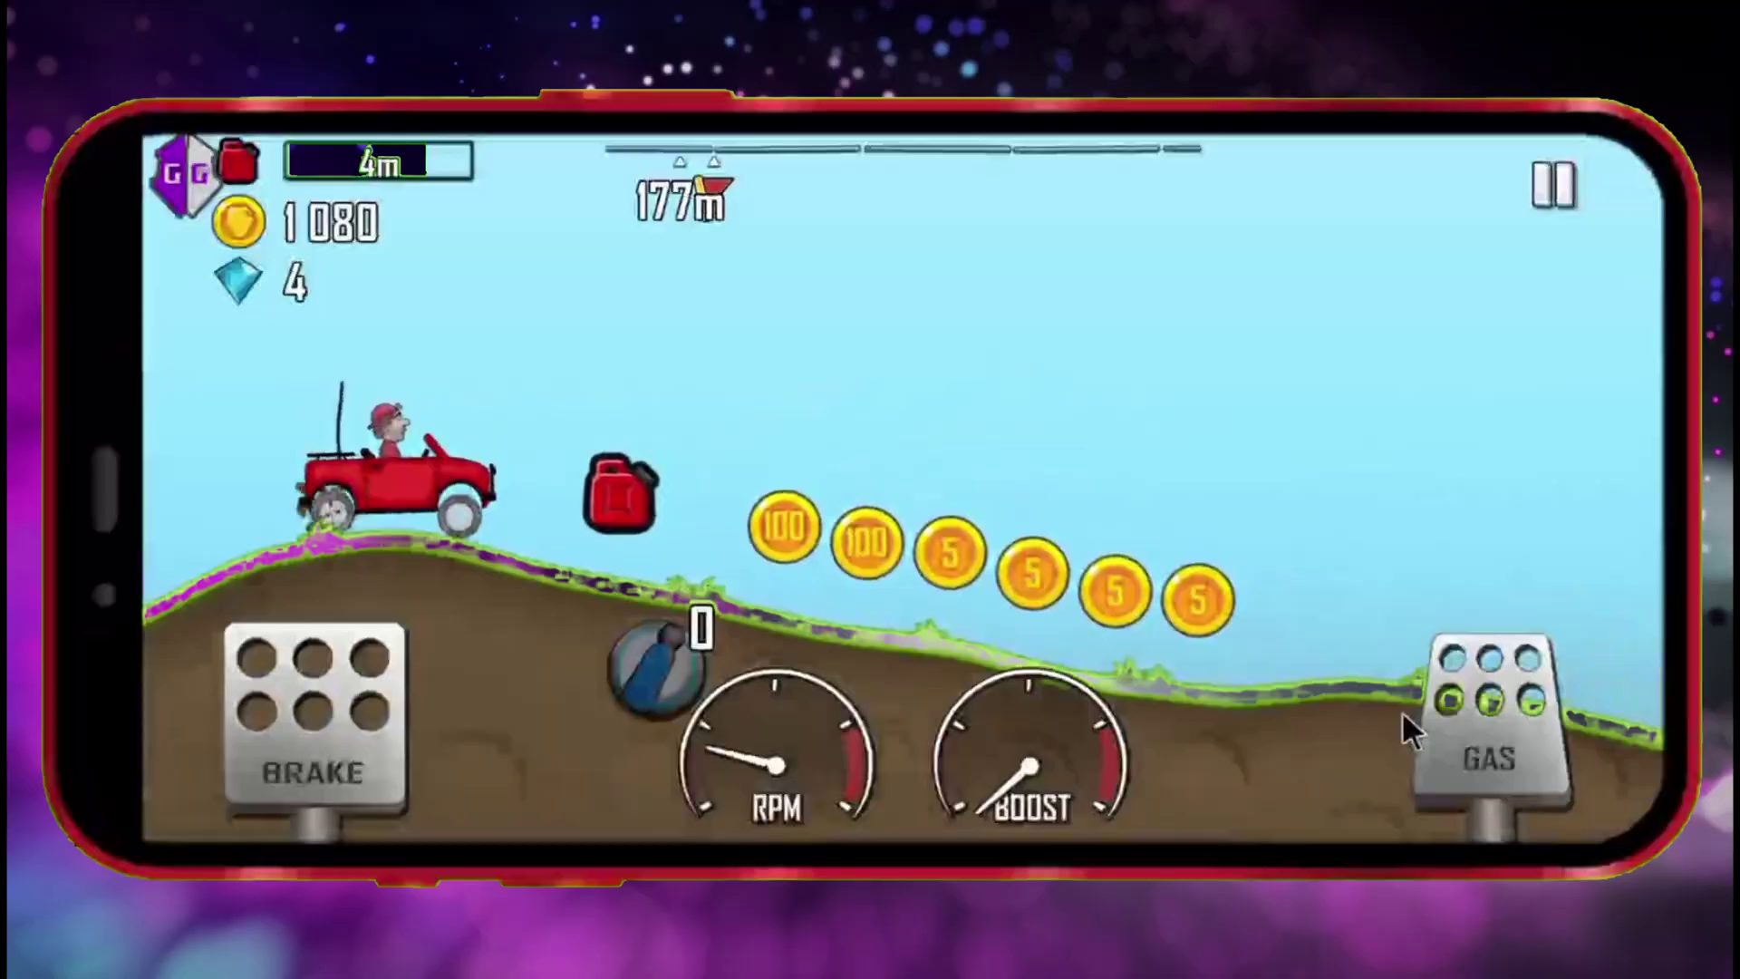
pyautogui.click(1531, 186)
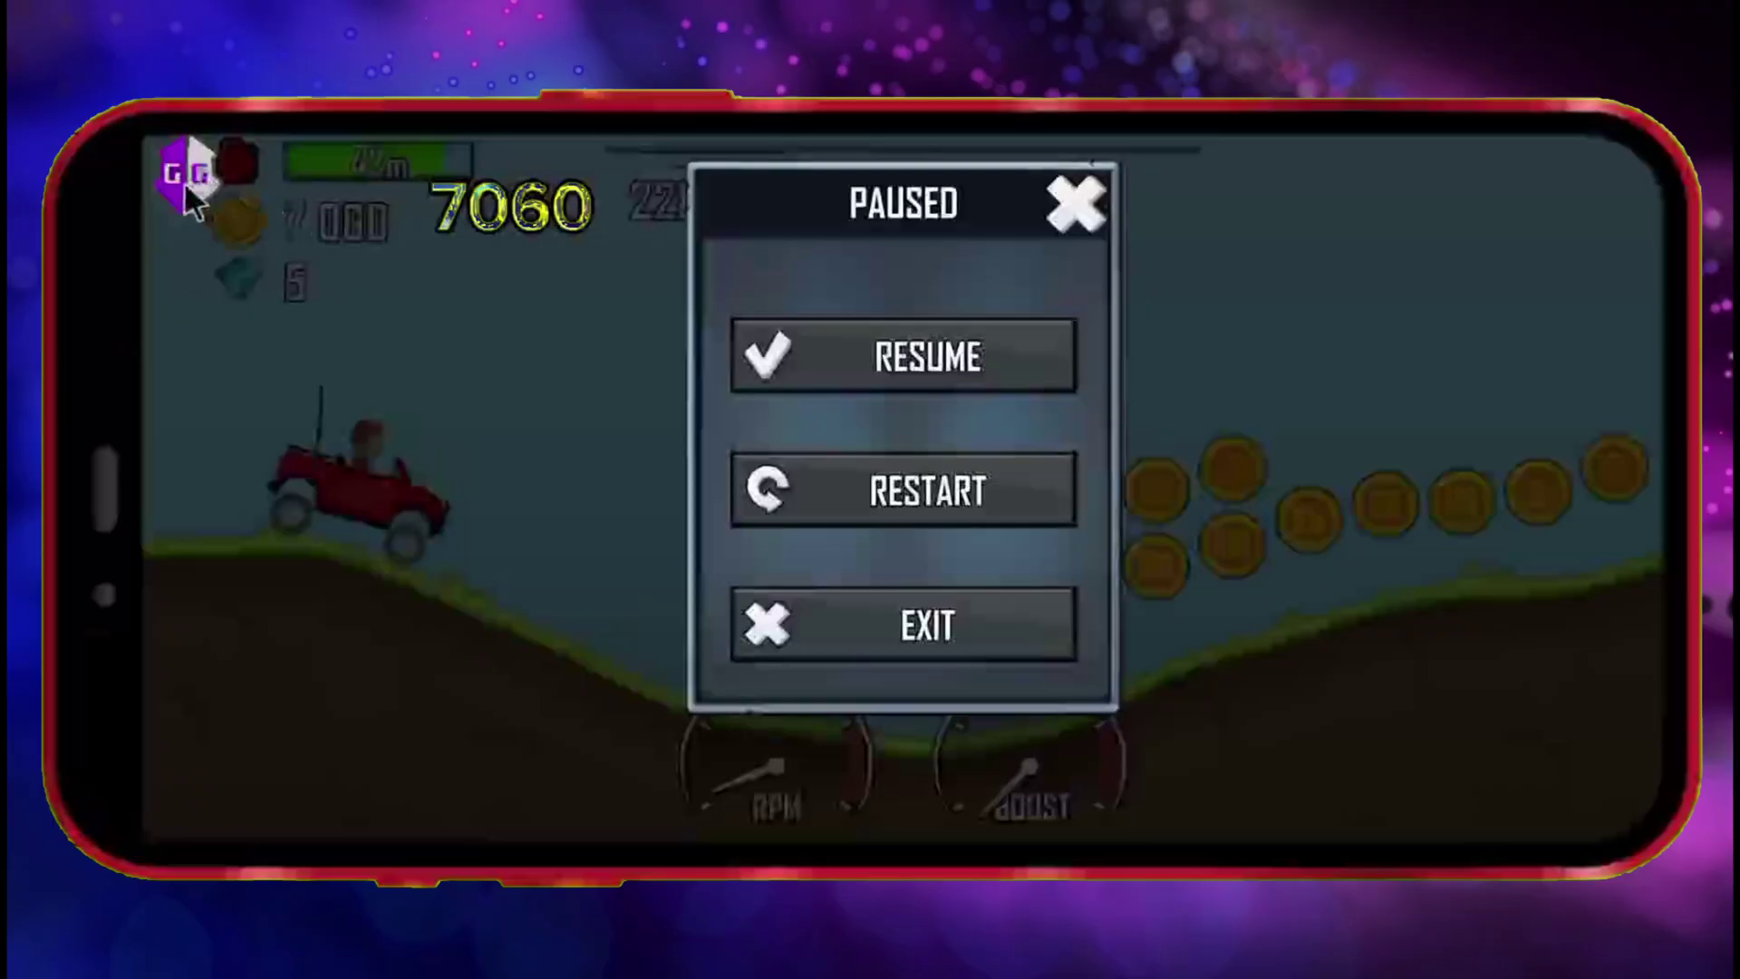
pyautogui.click(184, 181)
pyautogui.click(1505, 327)
pyautogui.click(1242, 414)
pyautogui.click(1243, 502)
pyautogui.click(1418, 328)
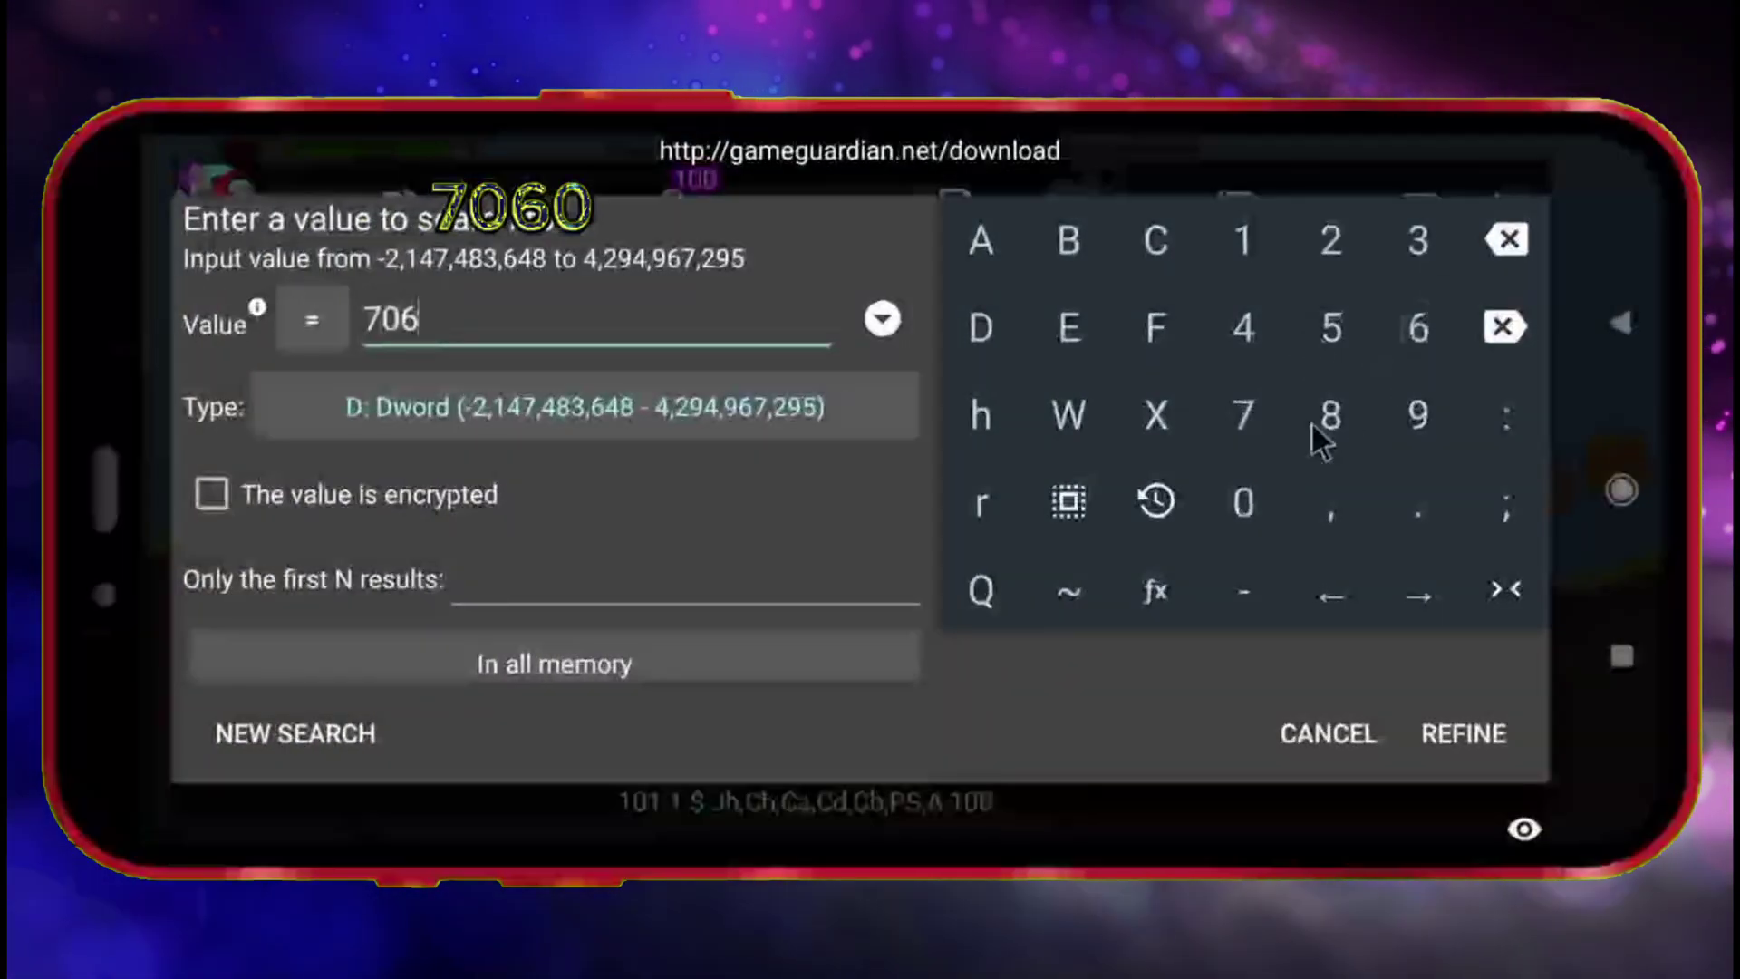
pyautogui.click(1244, 502)
pyautogui.click(1469, 741)
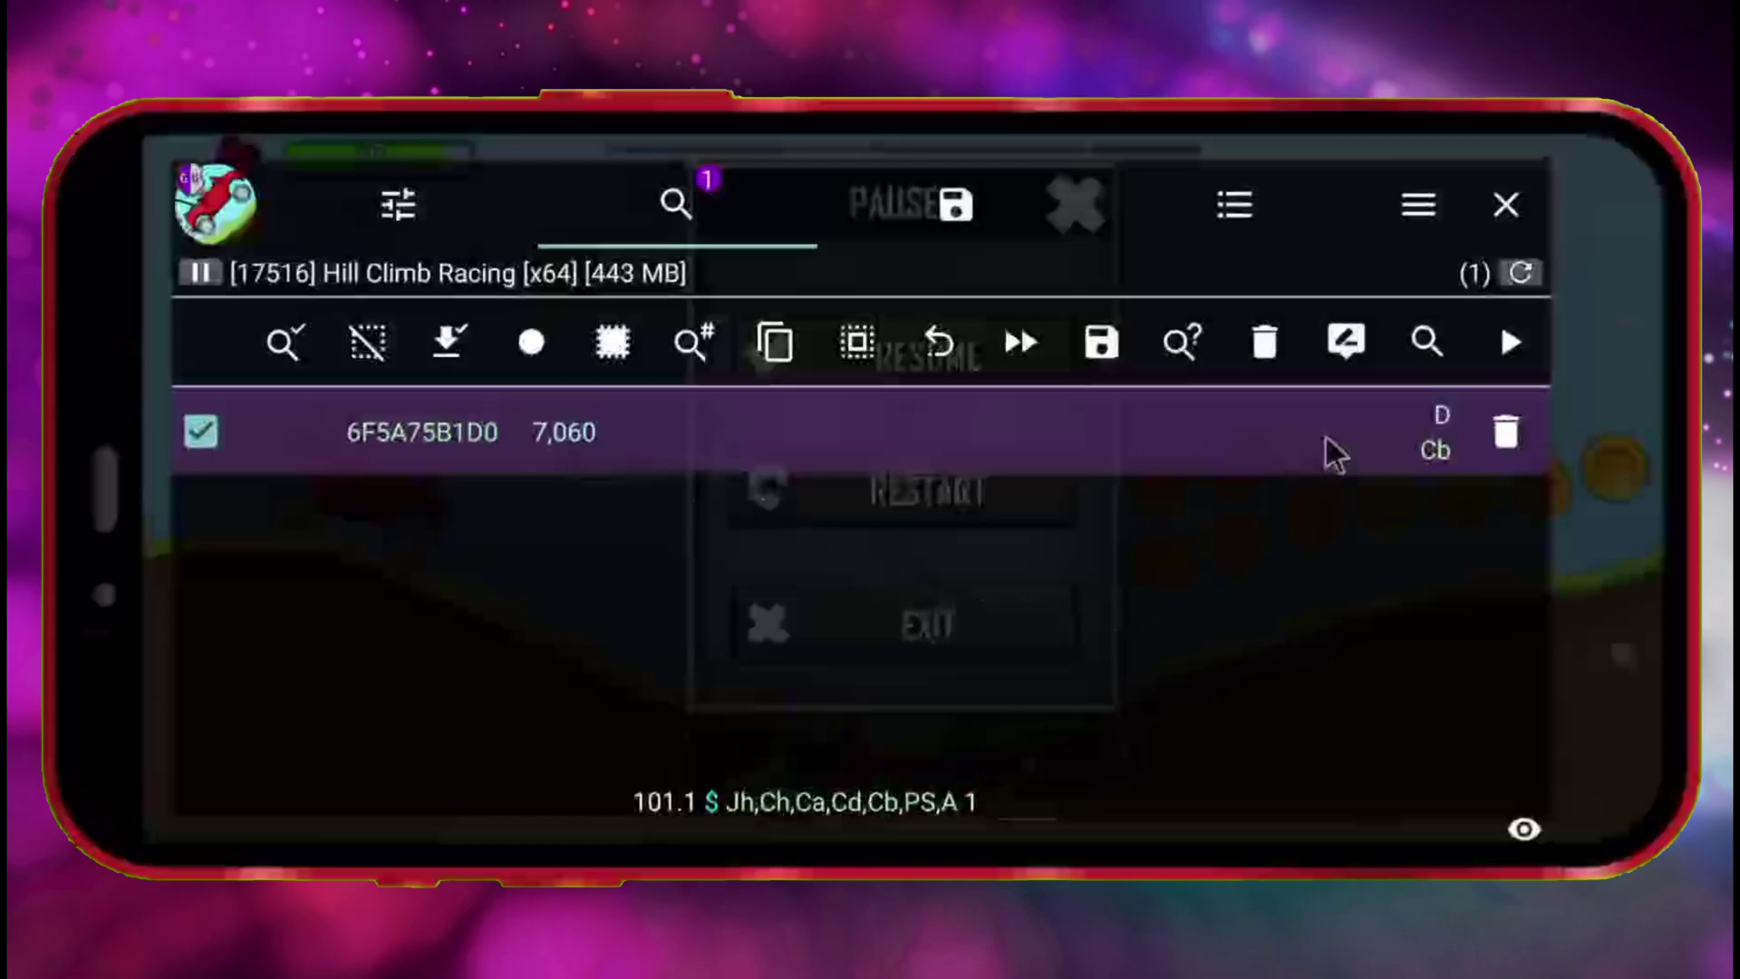
# Set the remaining coin address to 1,234,567 and close GameGuardian.
pyautogui.click(1343, 346)
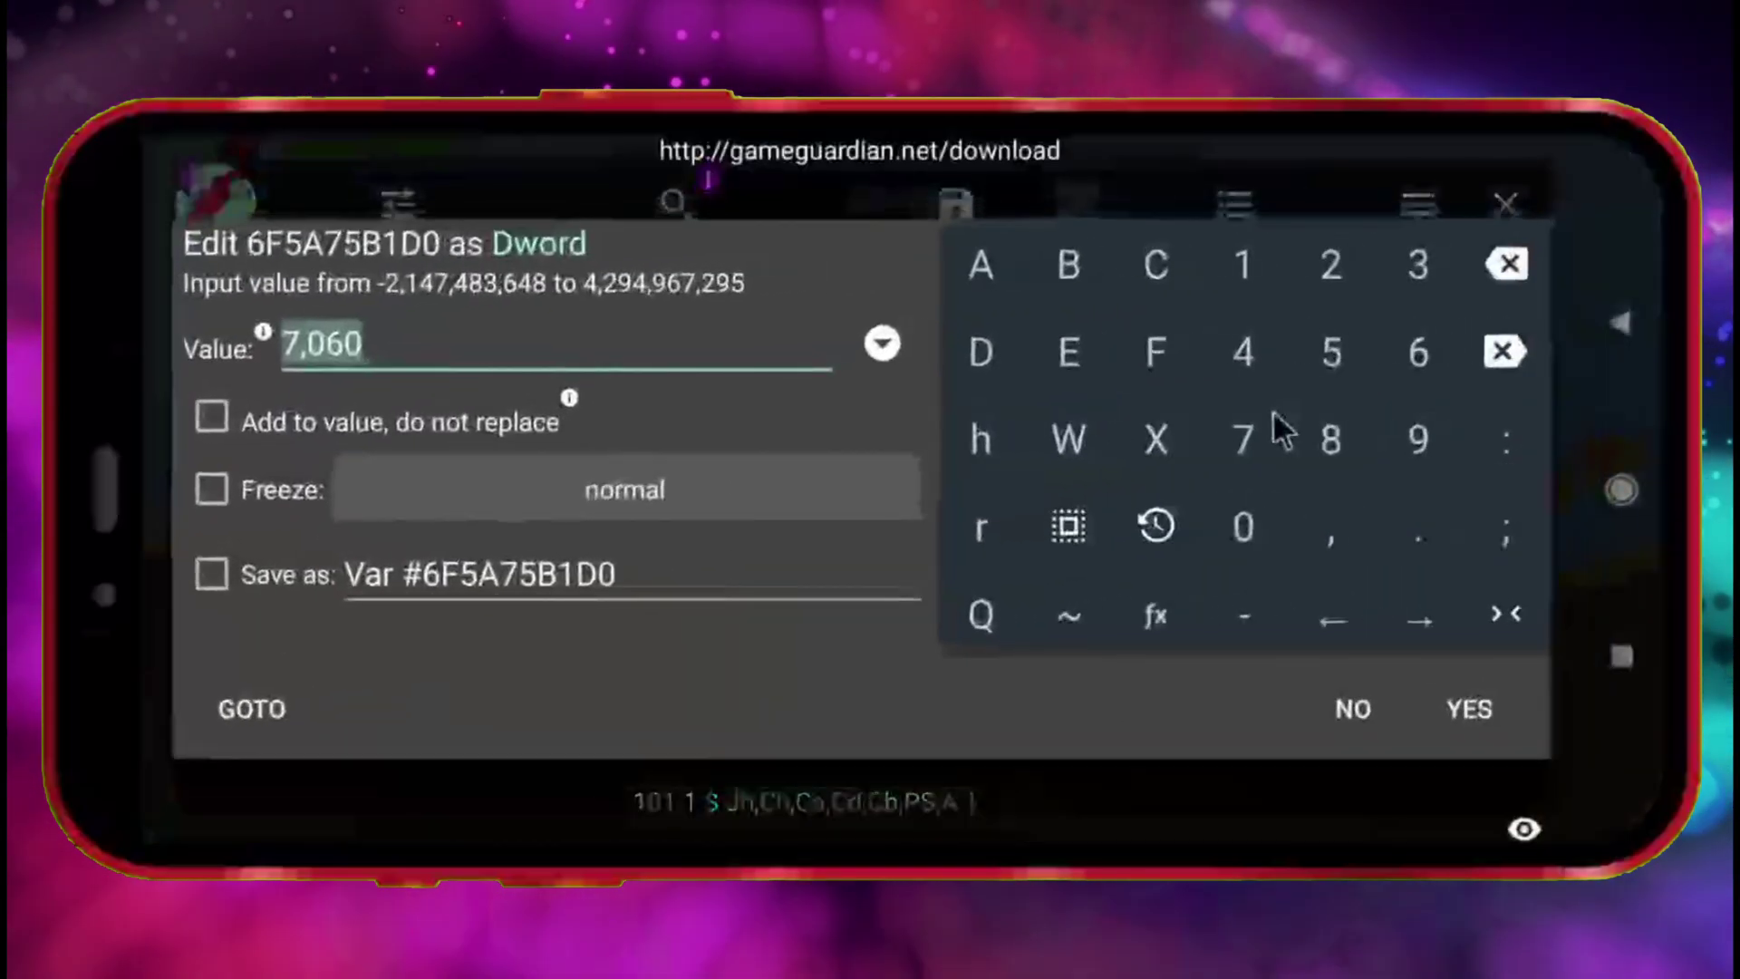
pyautogui.click(1242, 264)
pyautogui.click(1331, 264)
pyautogui.click(1419, 265)
pyautogui.click(1244, 352)
pyautogui.click(1331, 351)
pyautogui.click(1418, 352)
pyautogui.click(1244, 439)
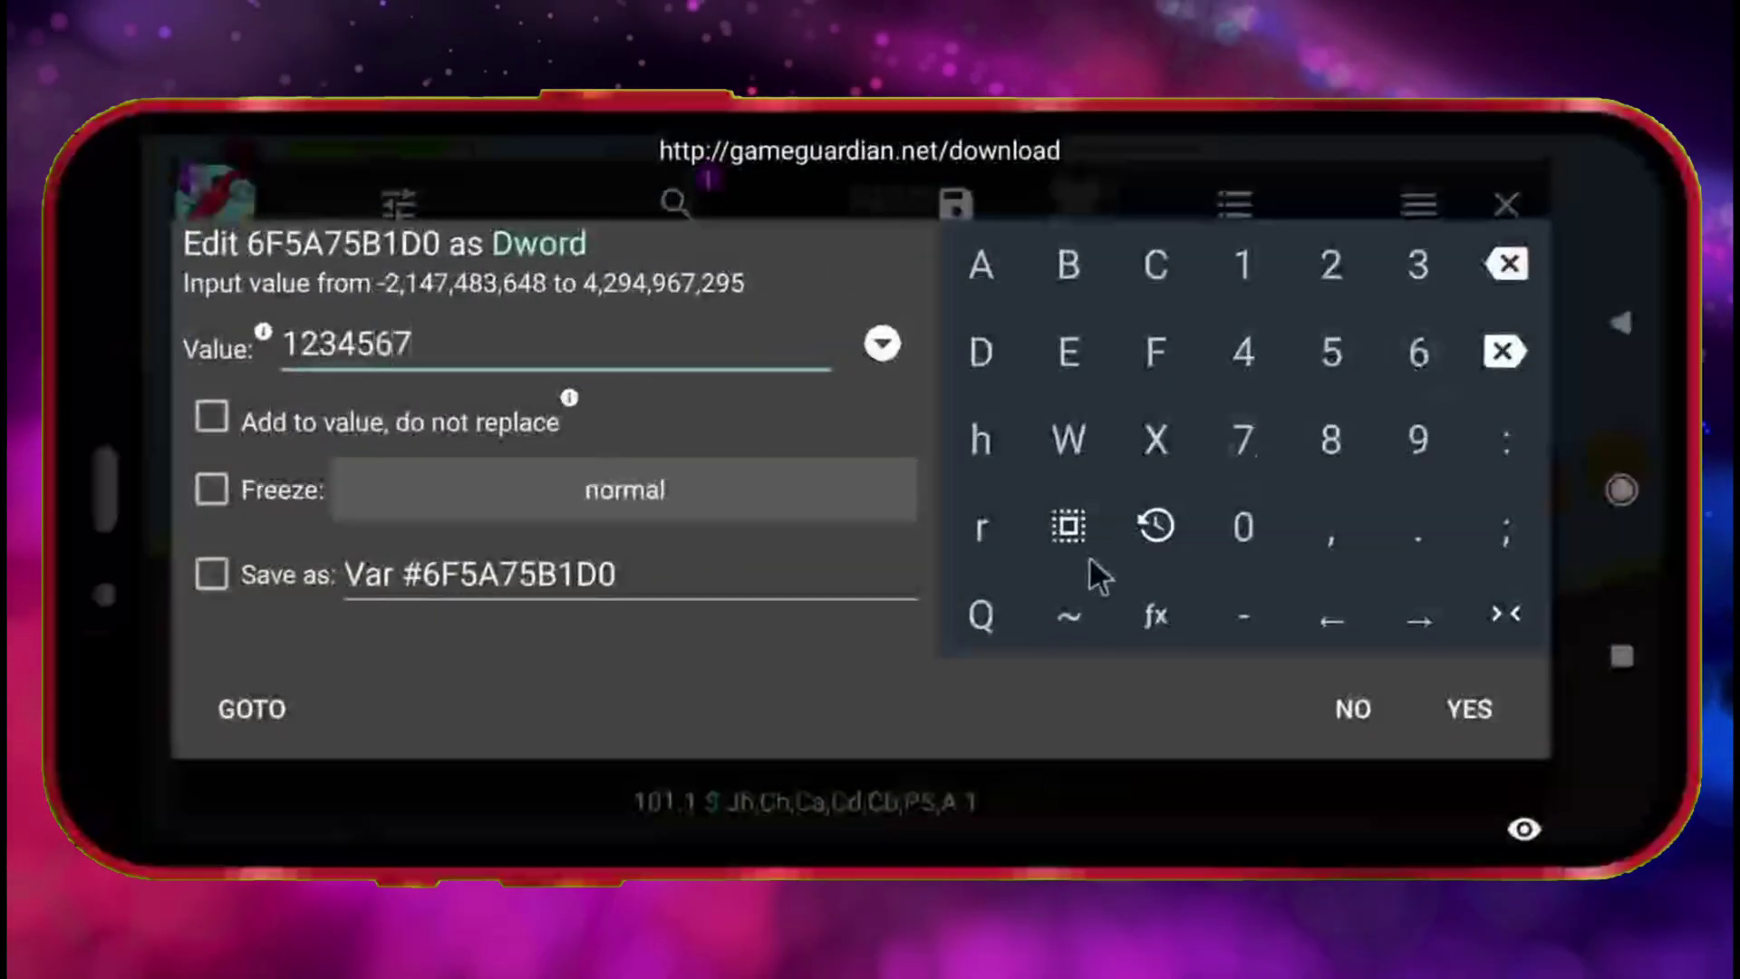
pyautogui.click(1468, 709)
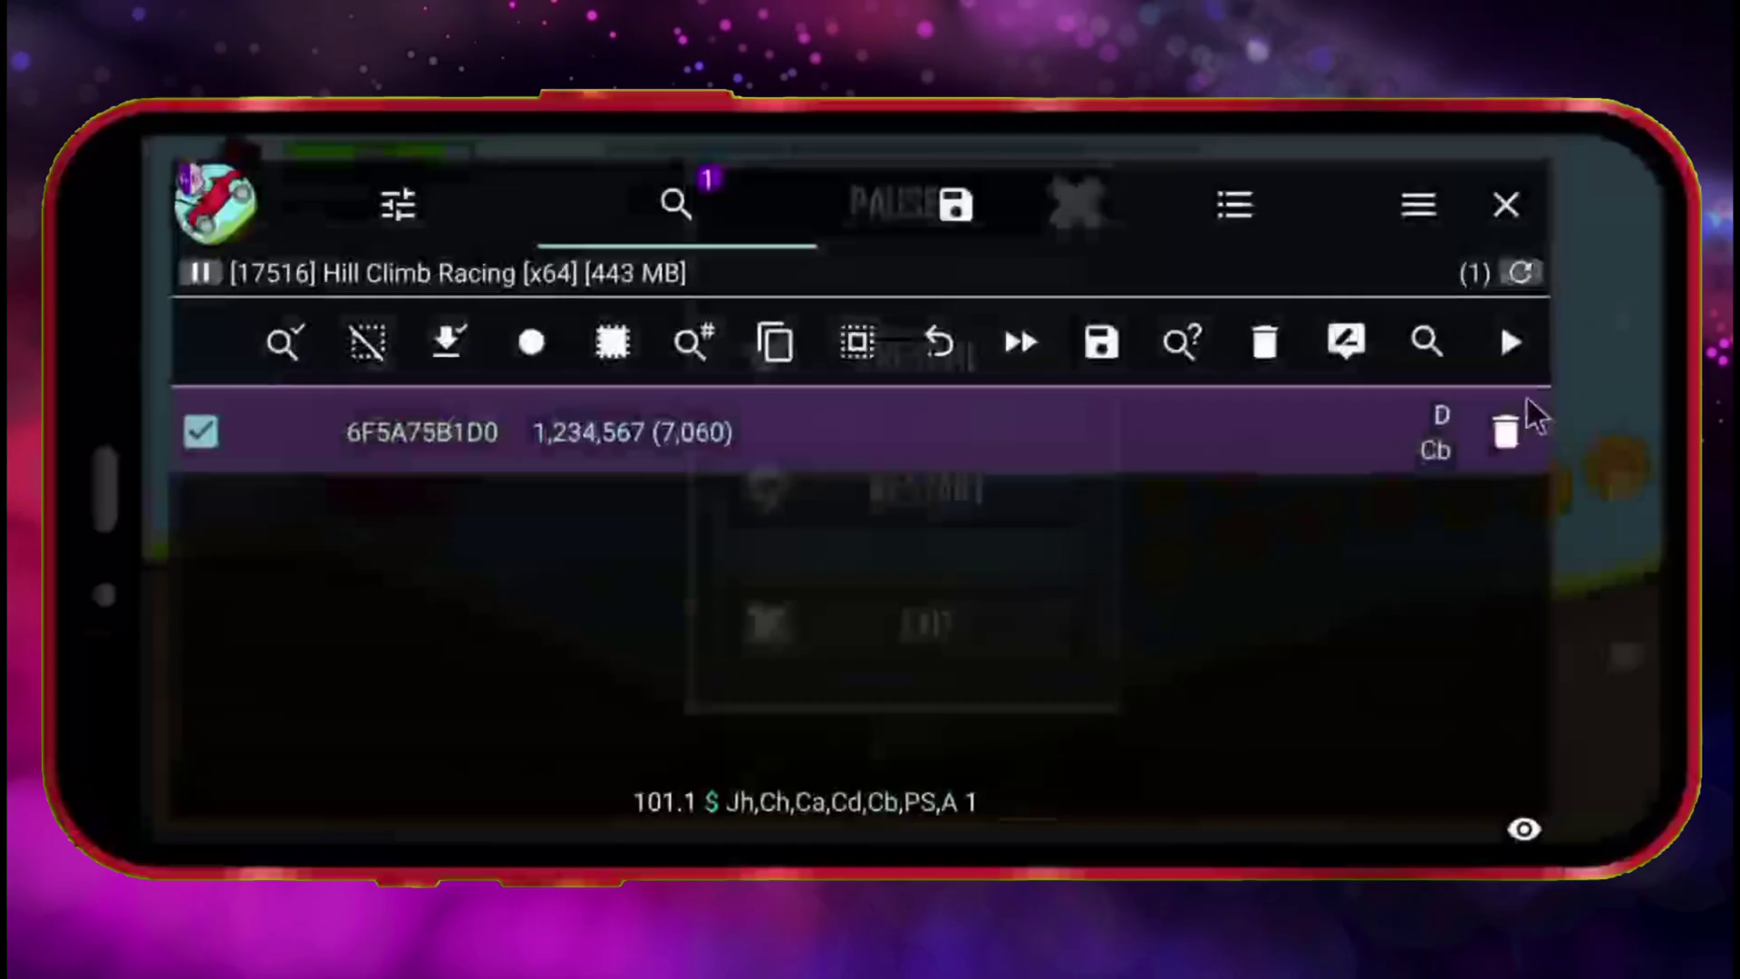
pyautogui.click(1507, 204)
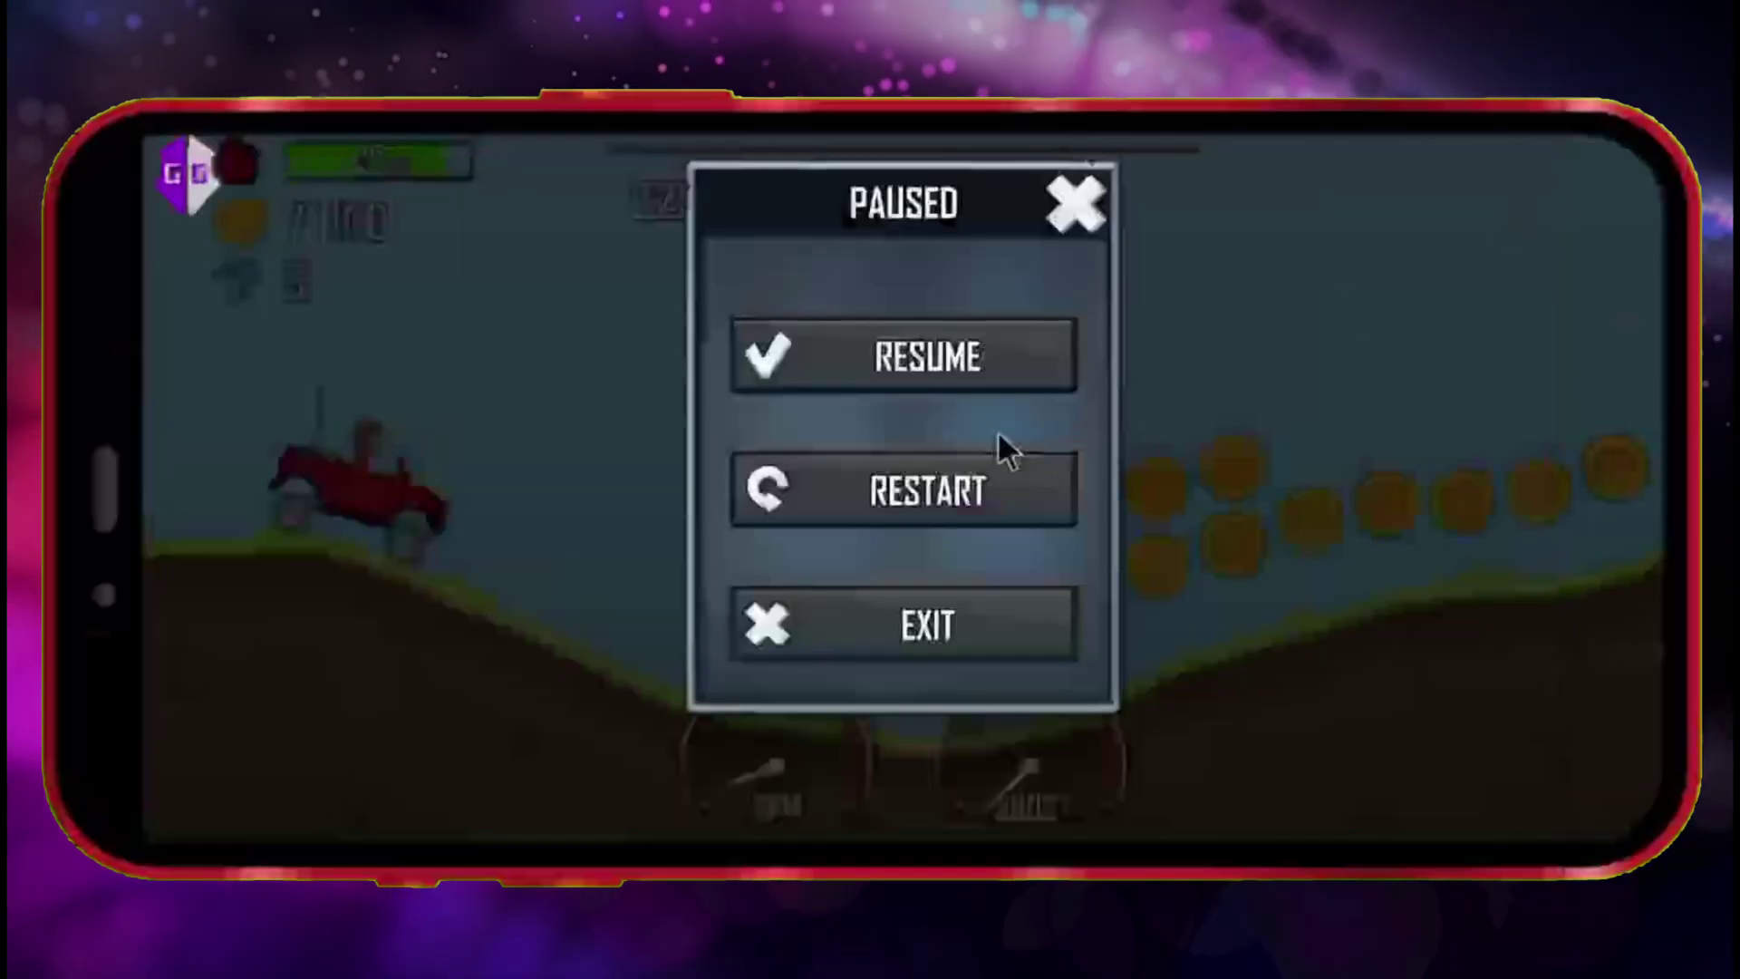
# Resume and drive through level 2, pushing coins past 1,236,000, then pause.
pyautogui.click(951, 361)
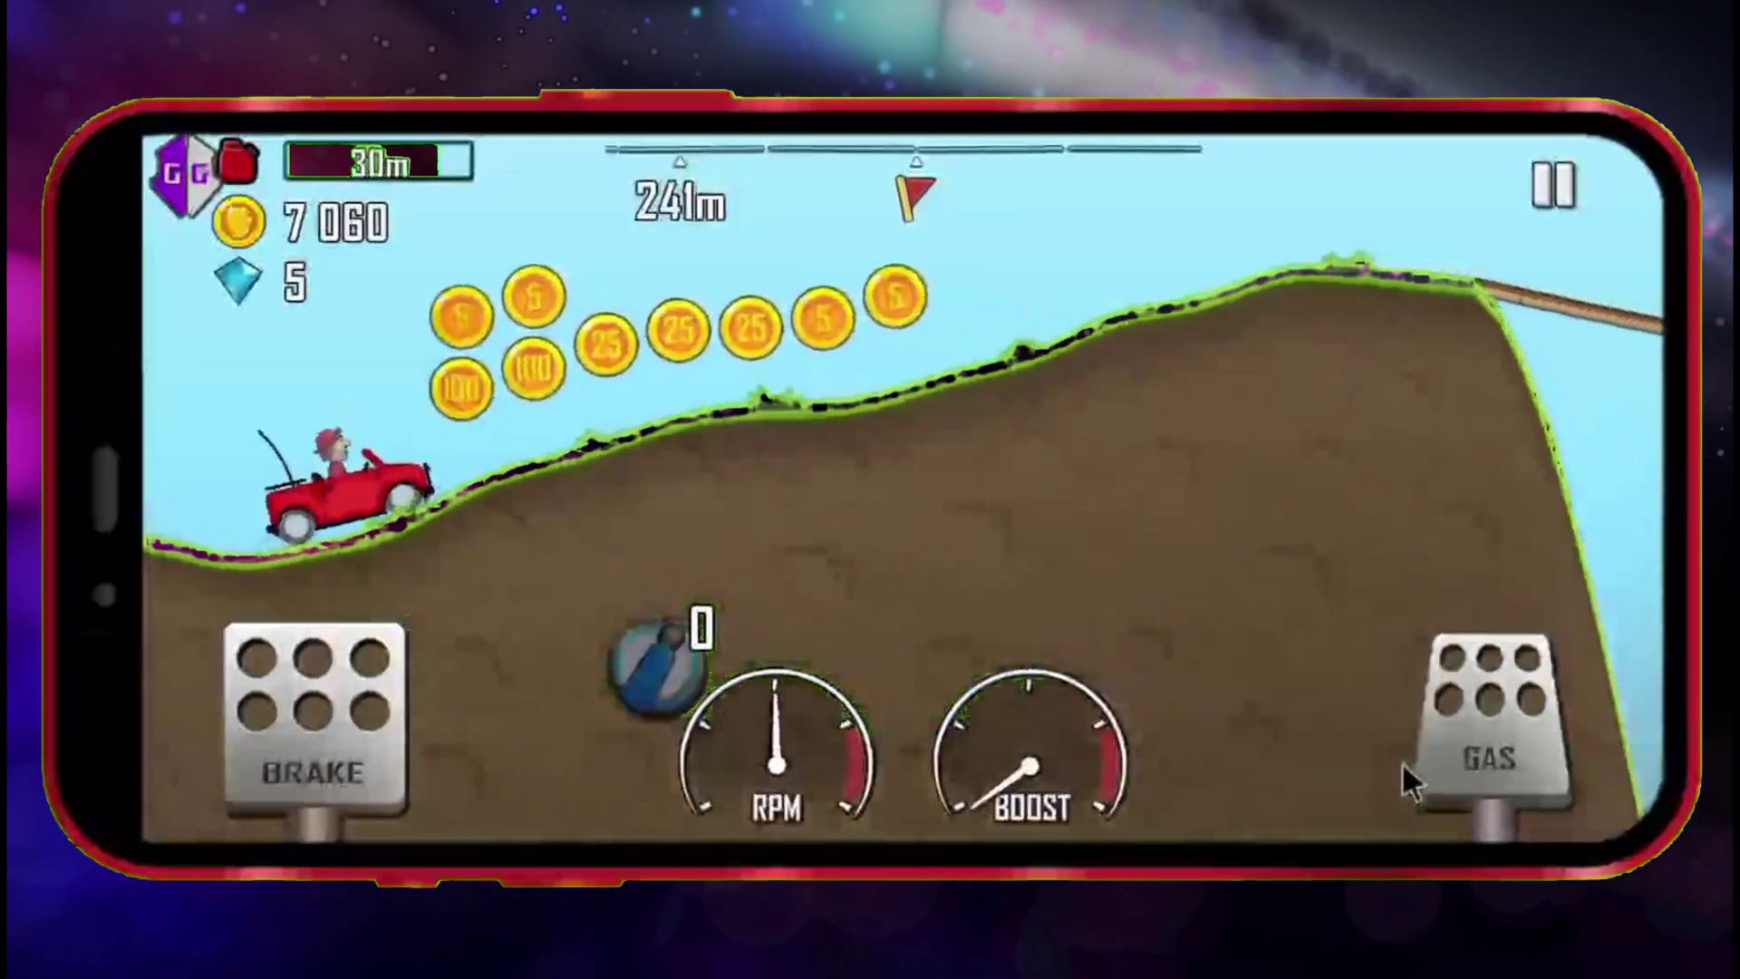
pyautogui.moveTo(1401, 761); pyautogui.dragTo(1443, 791)
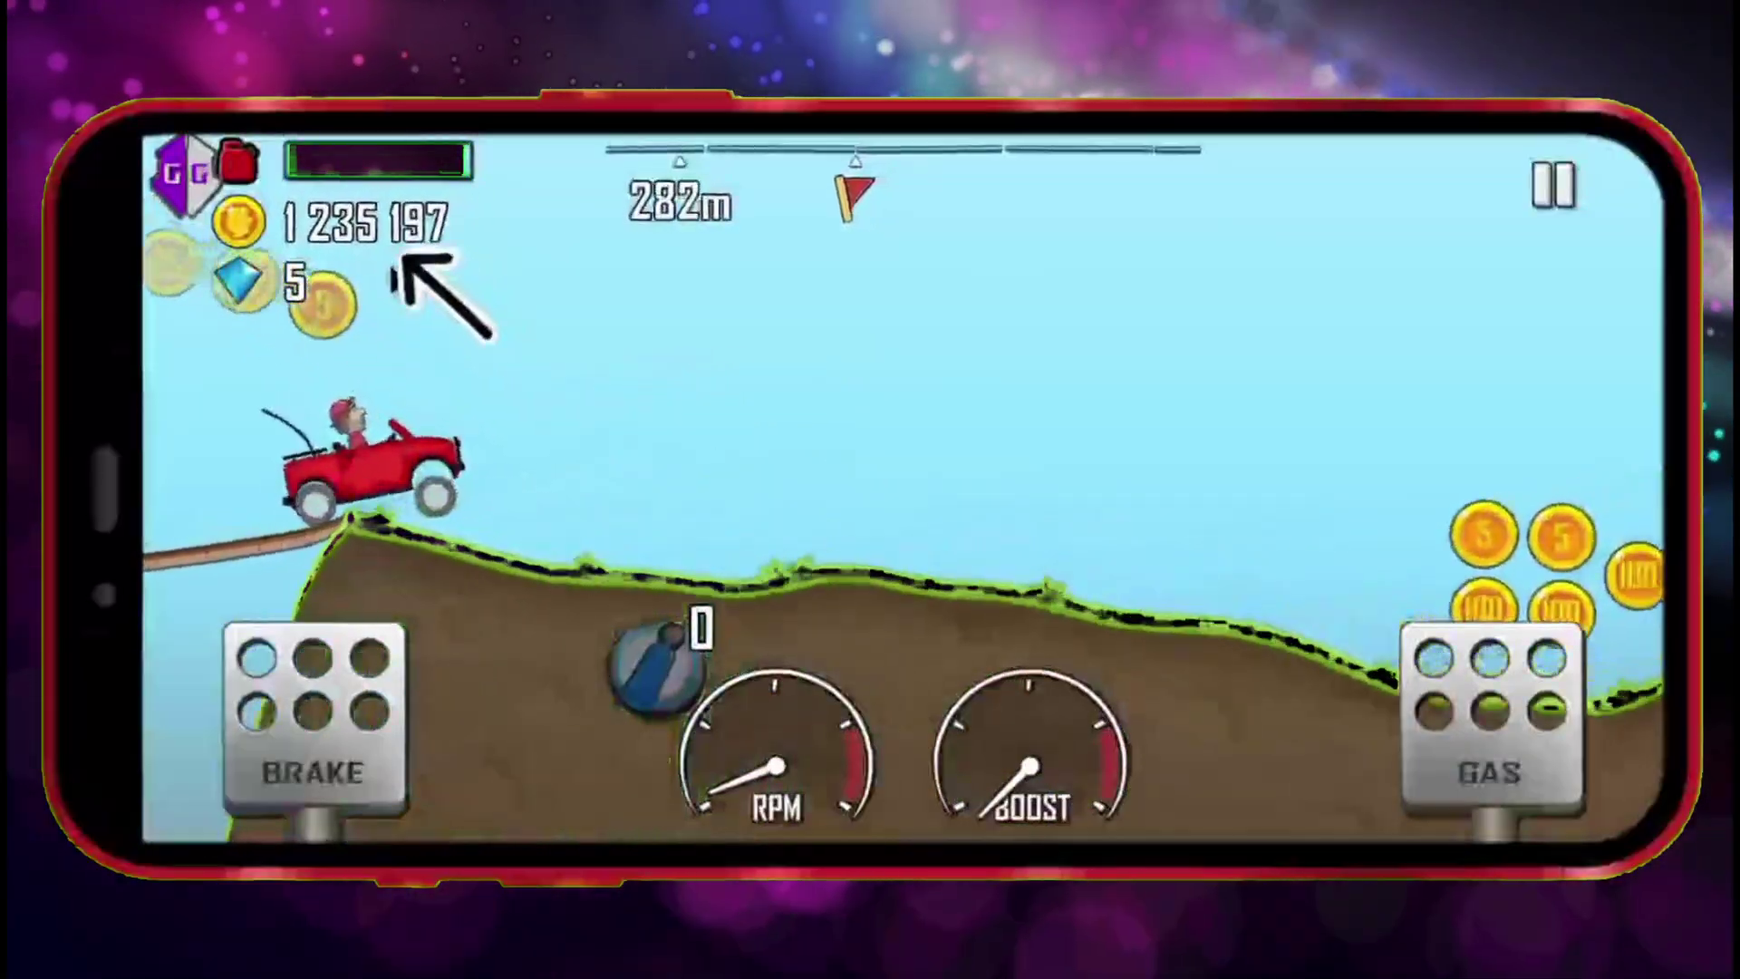
pyautogui.click(1429, 696)
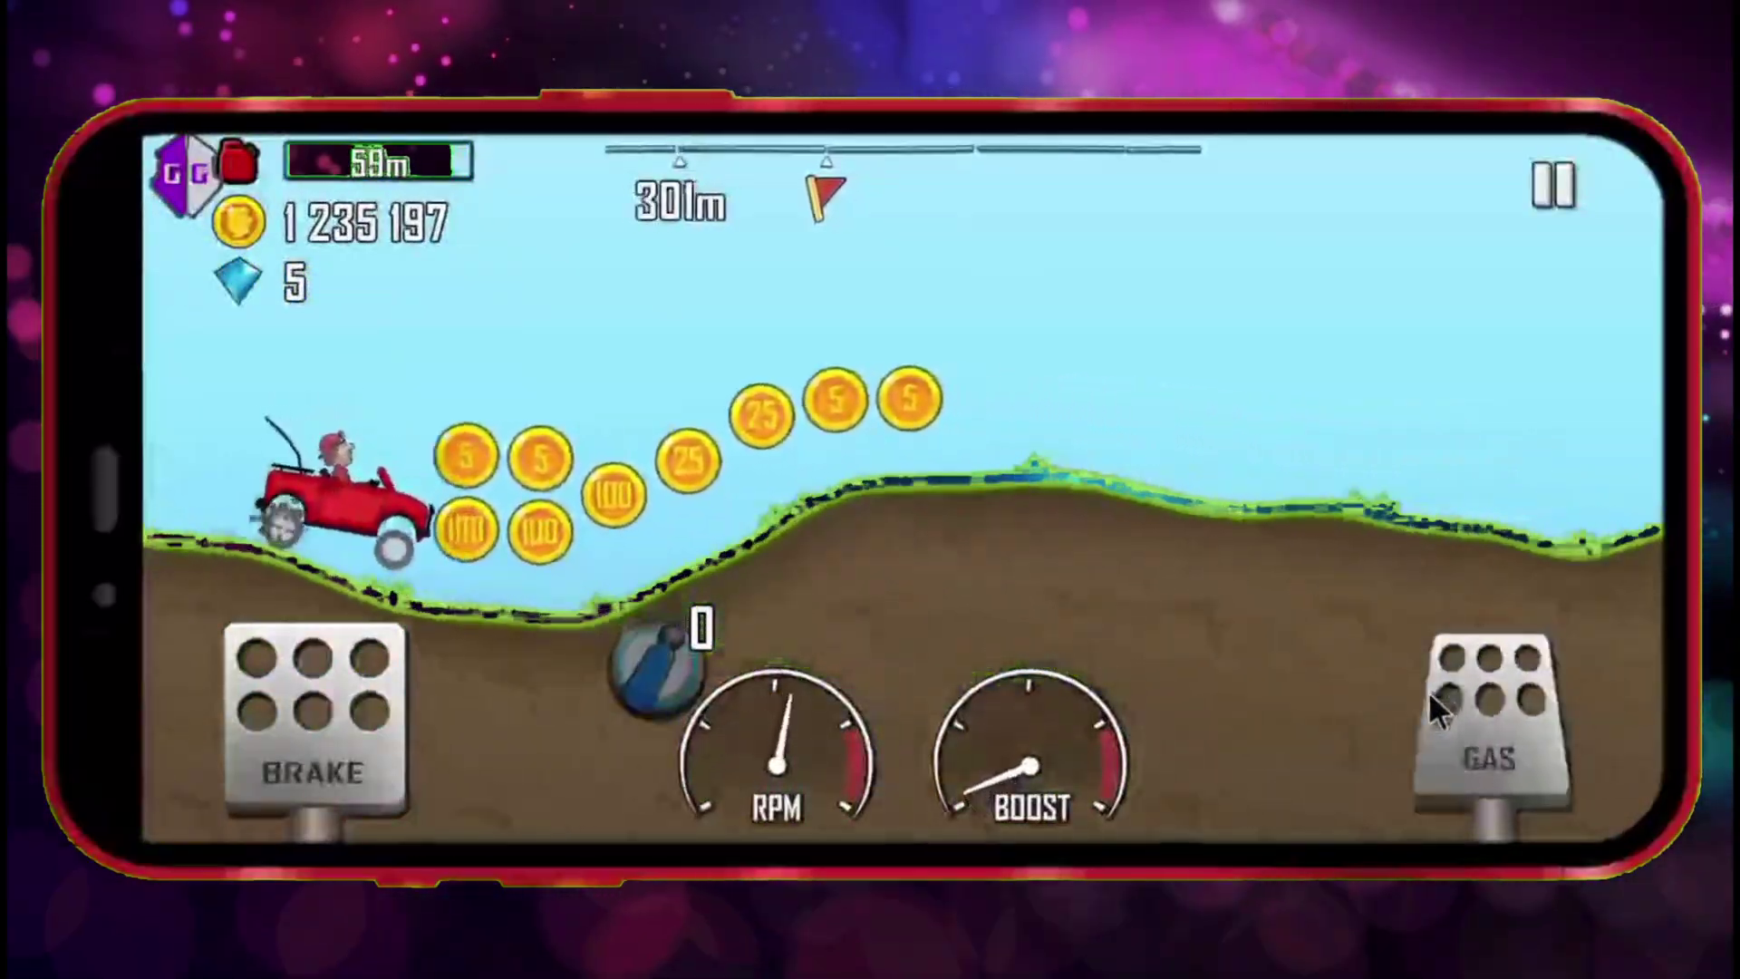
pyautogui.moveTo(1428, 692); pyautogui.dragTo(1449, 707)
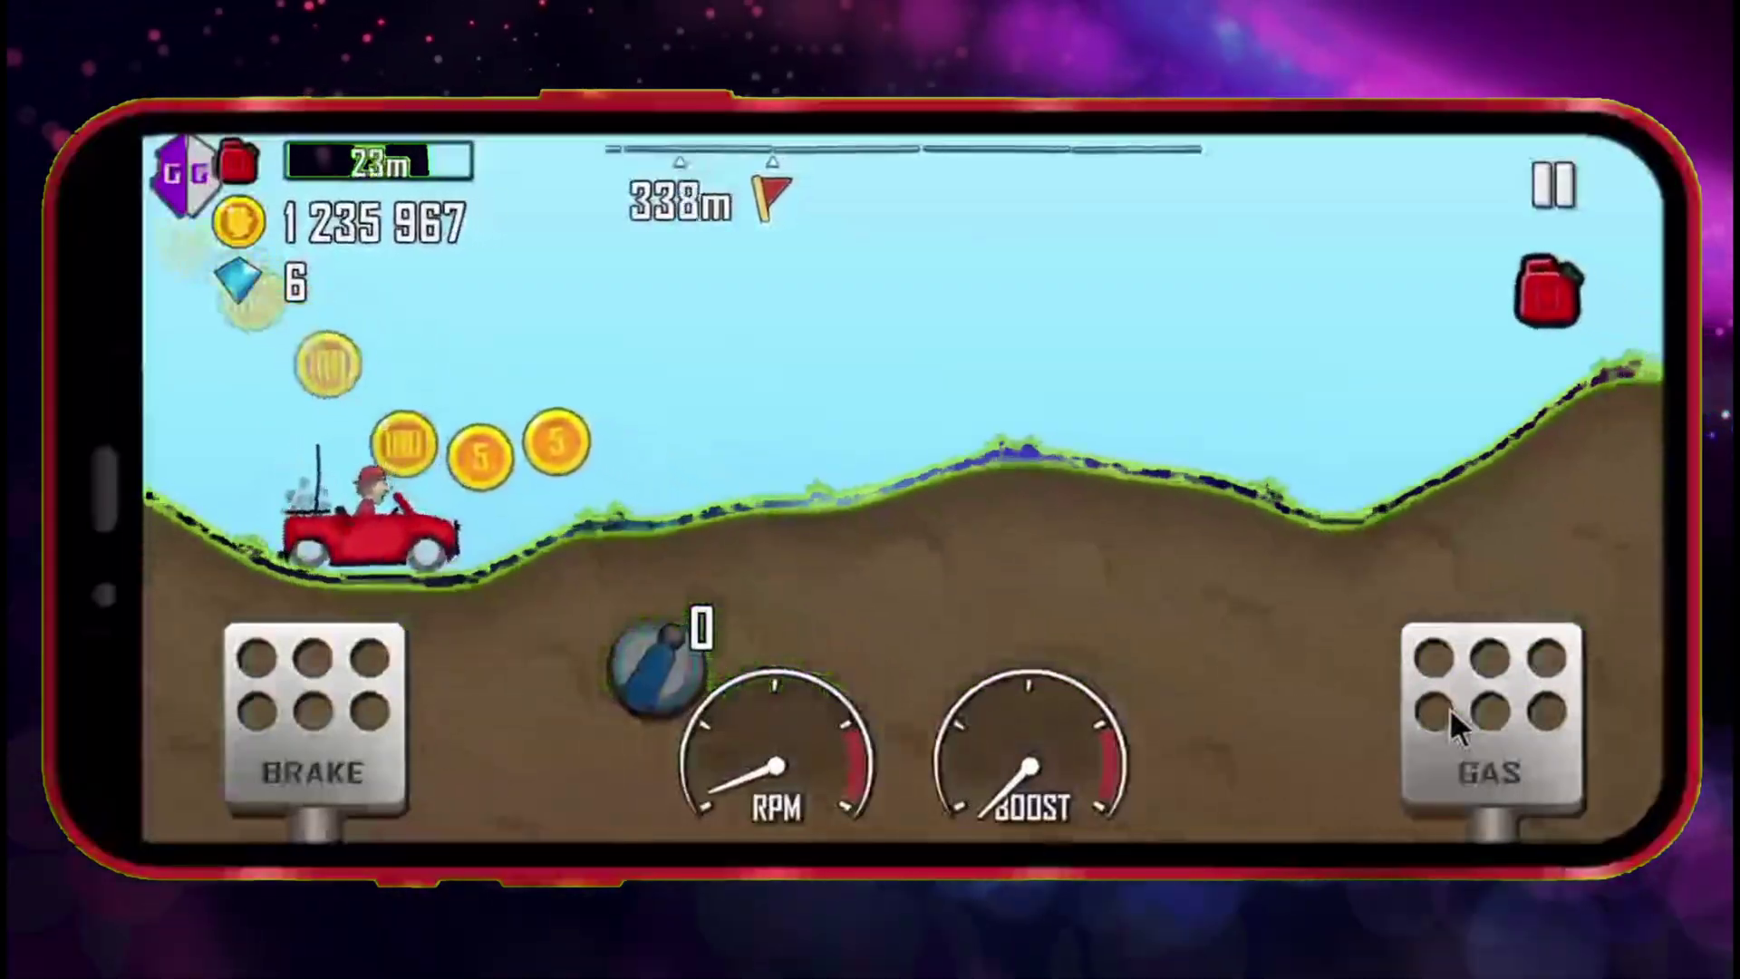
pyautogui.click(1449, 708)
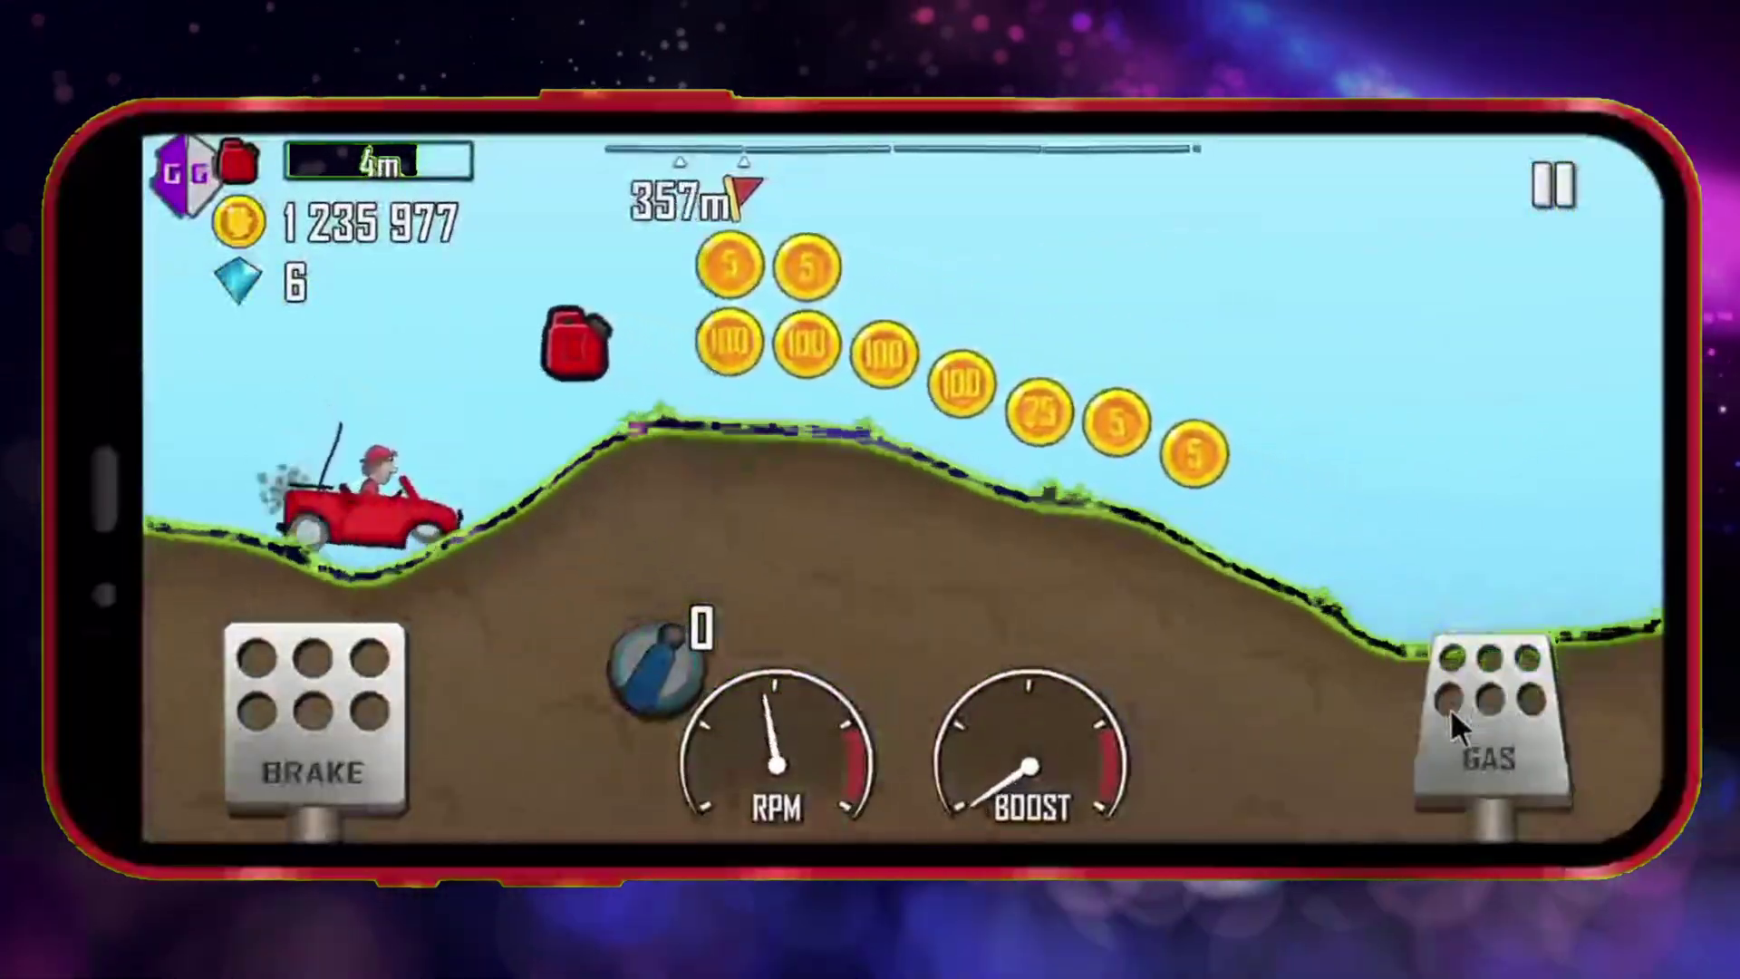
pyautogui.moveTo(1451, 708); pyautogui.dragTo(1450, 707)
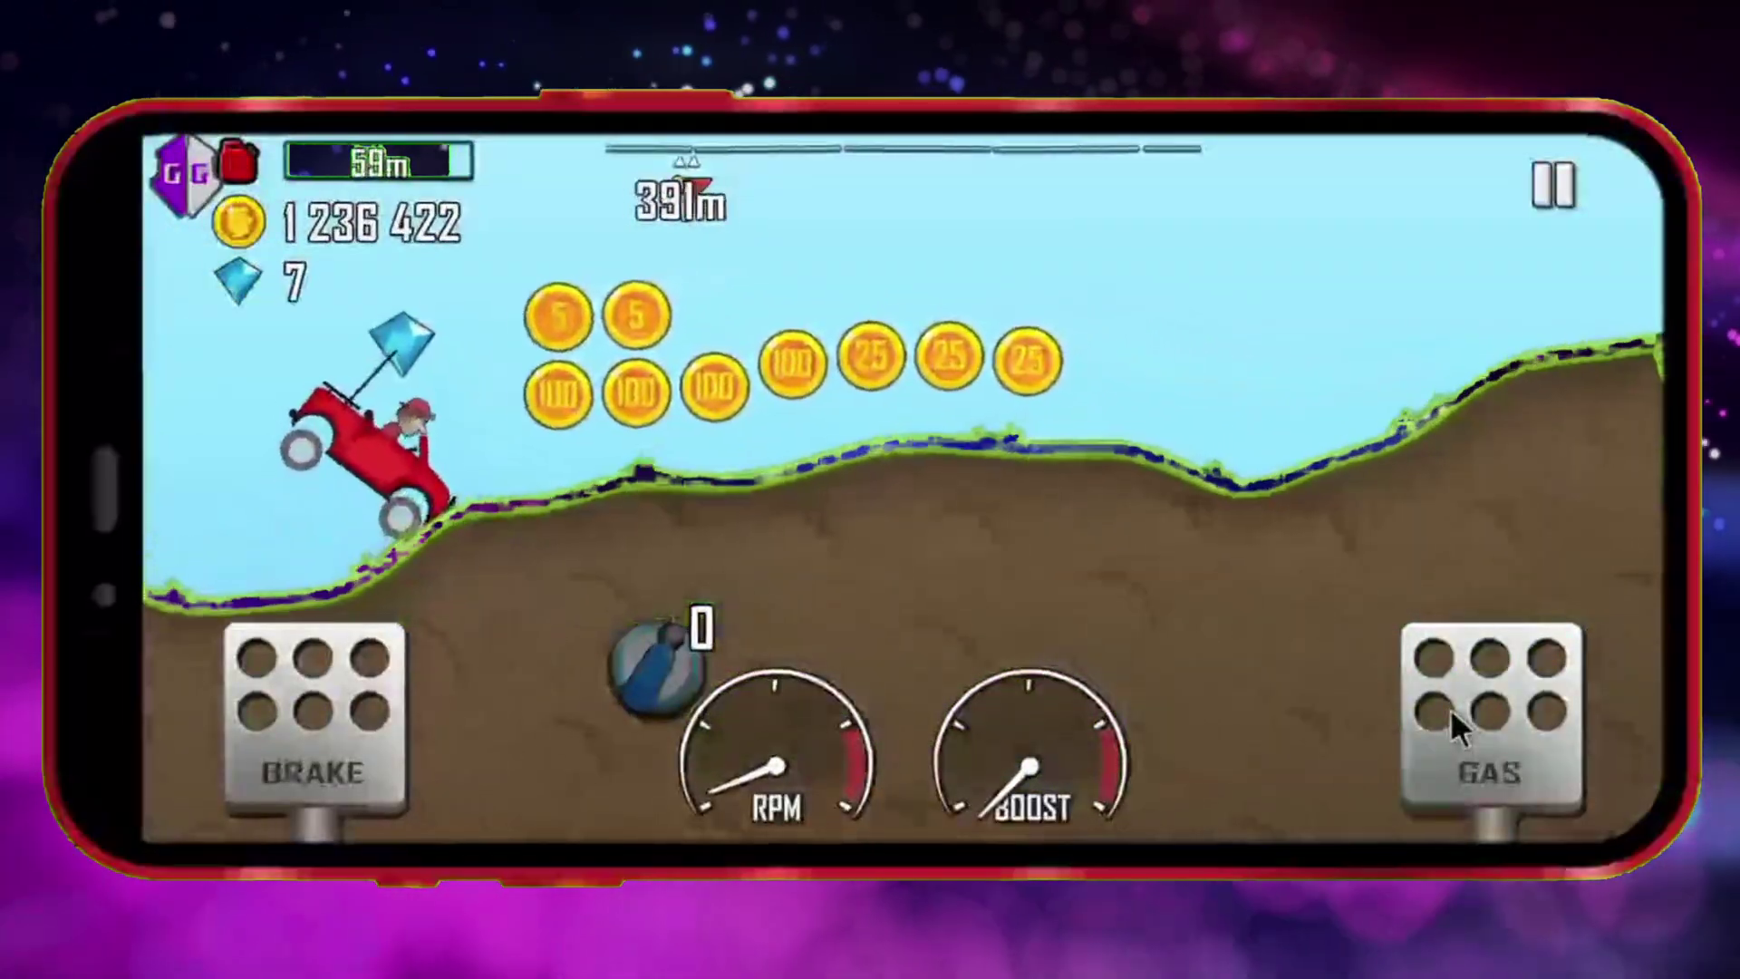
pyautogui.click(1451, 709)
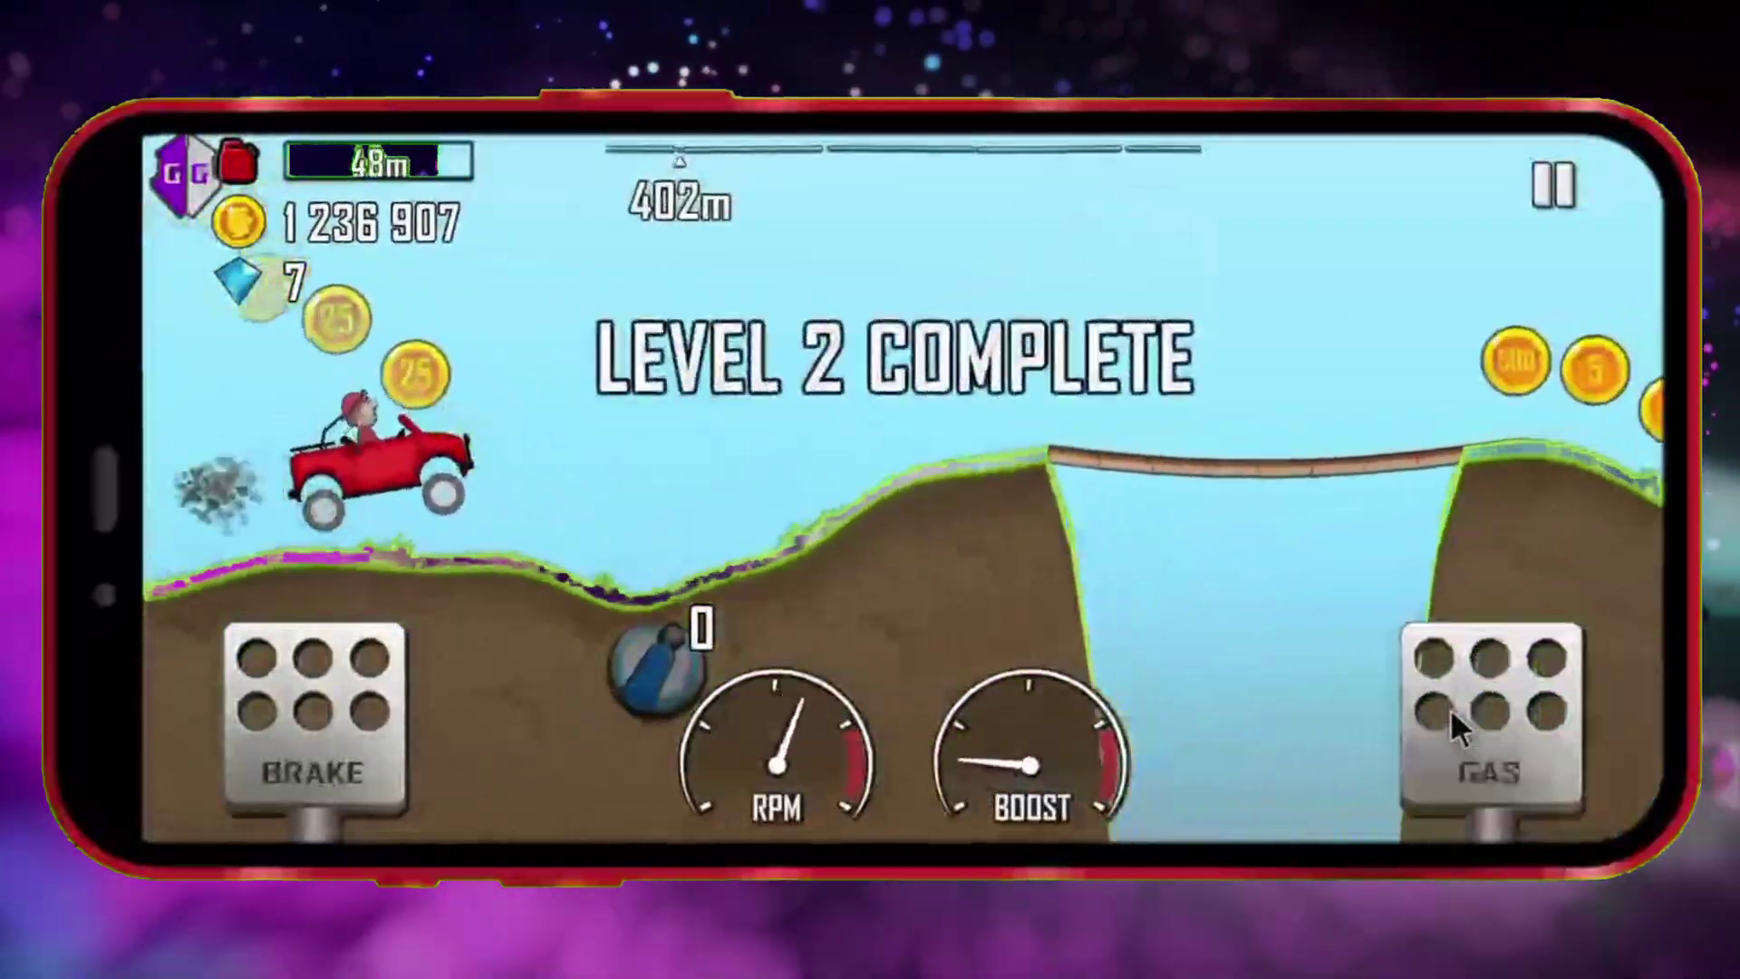
pyautogui.click(1552, 185)
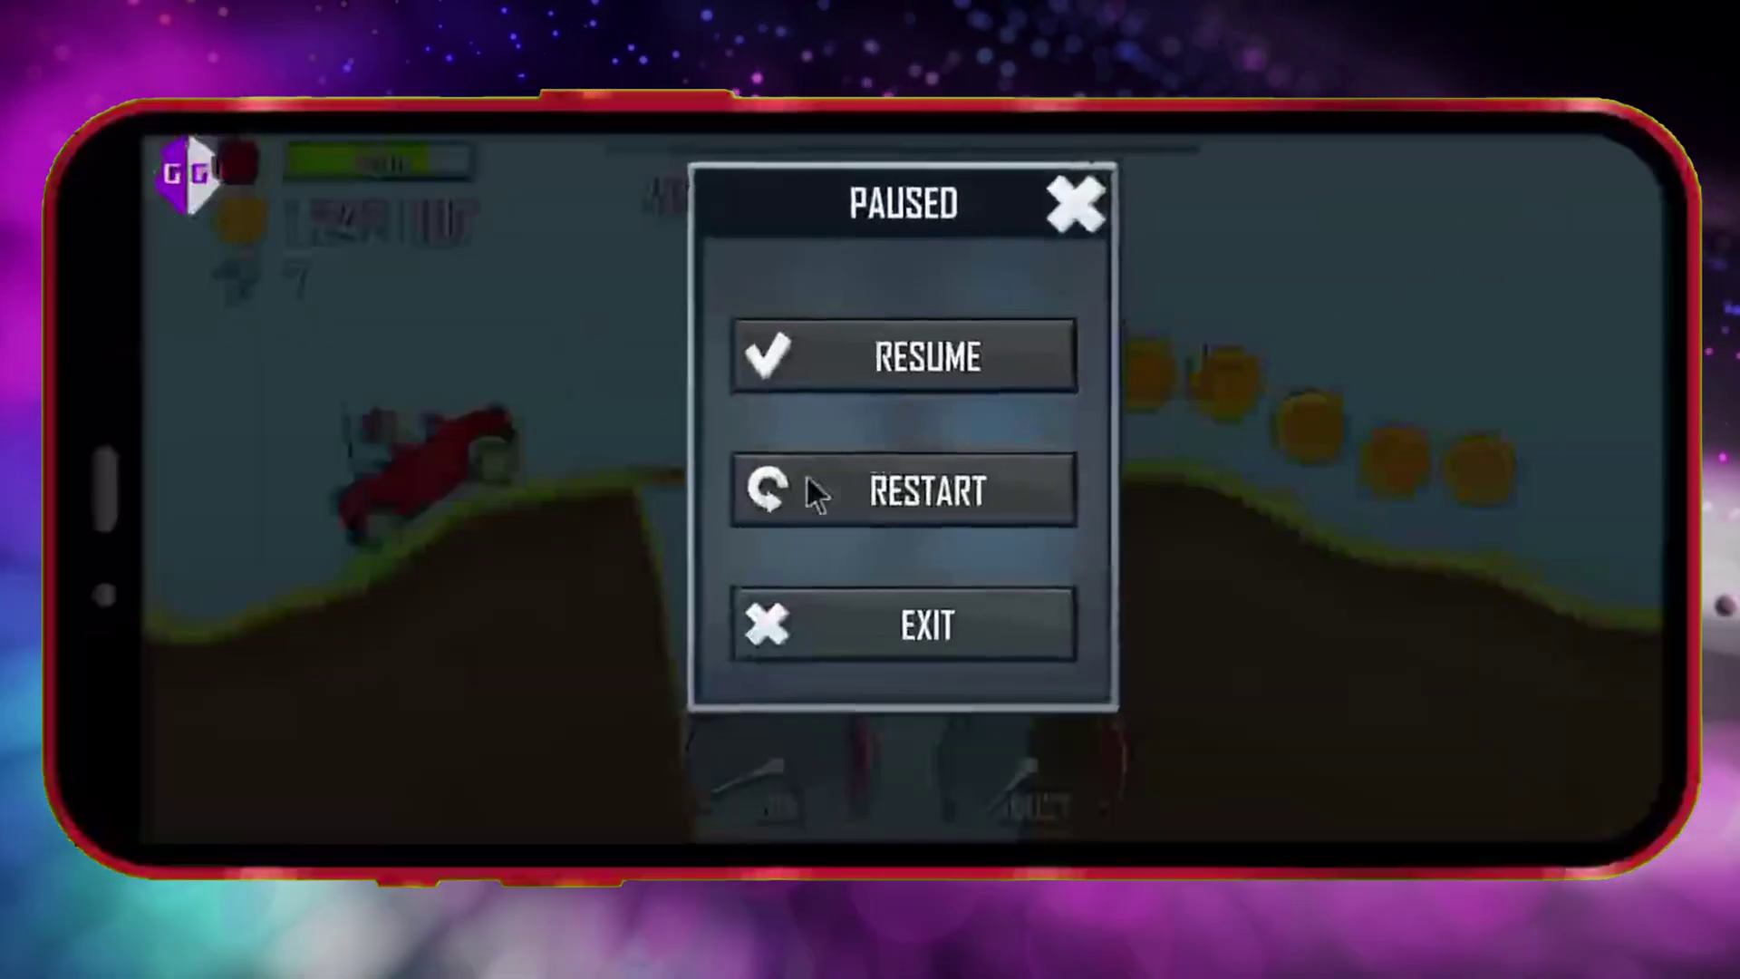